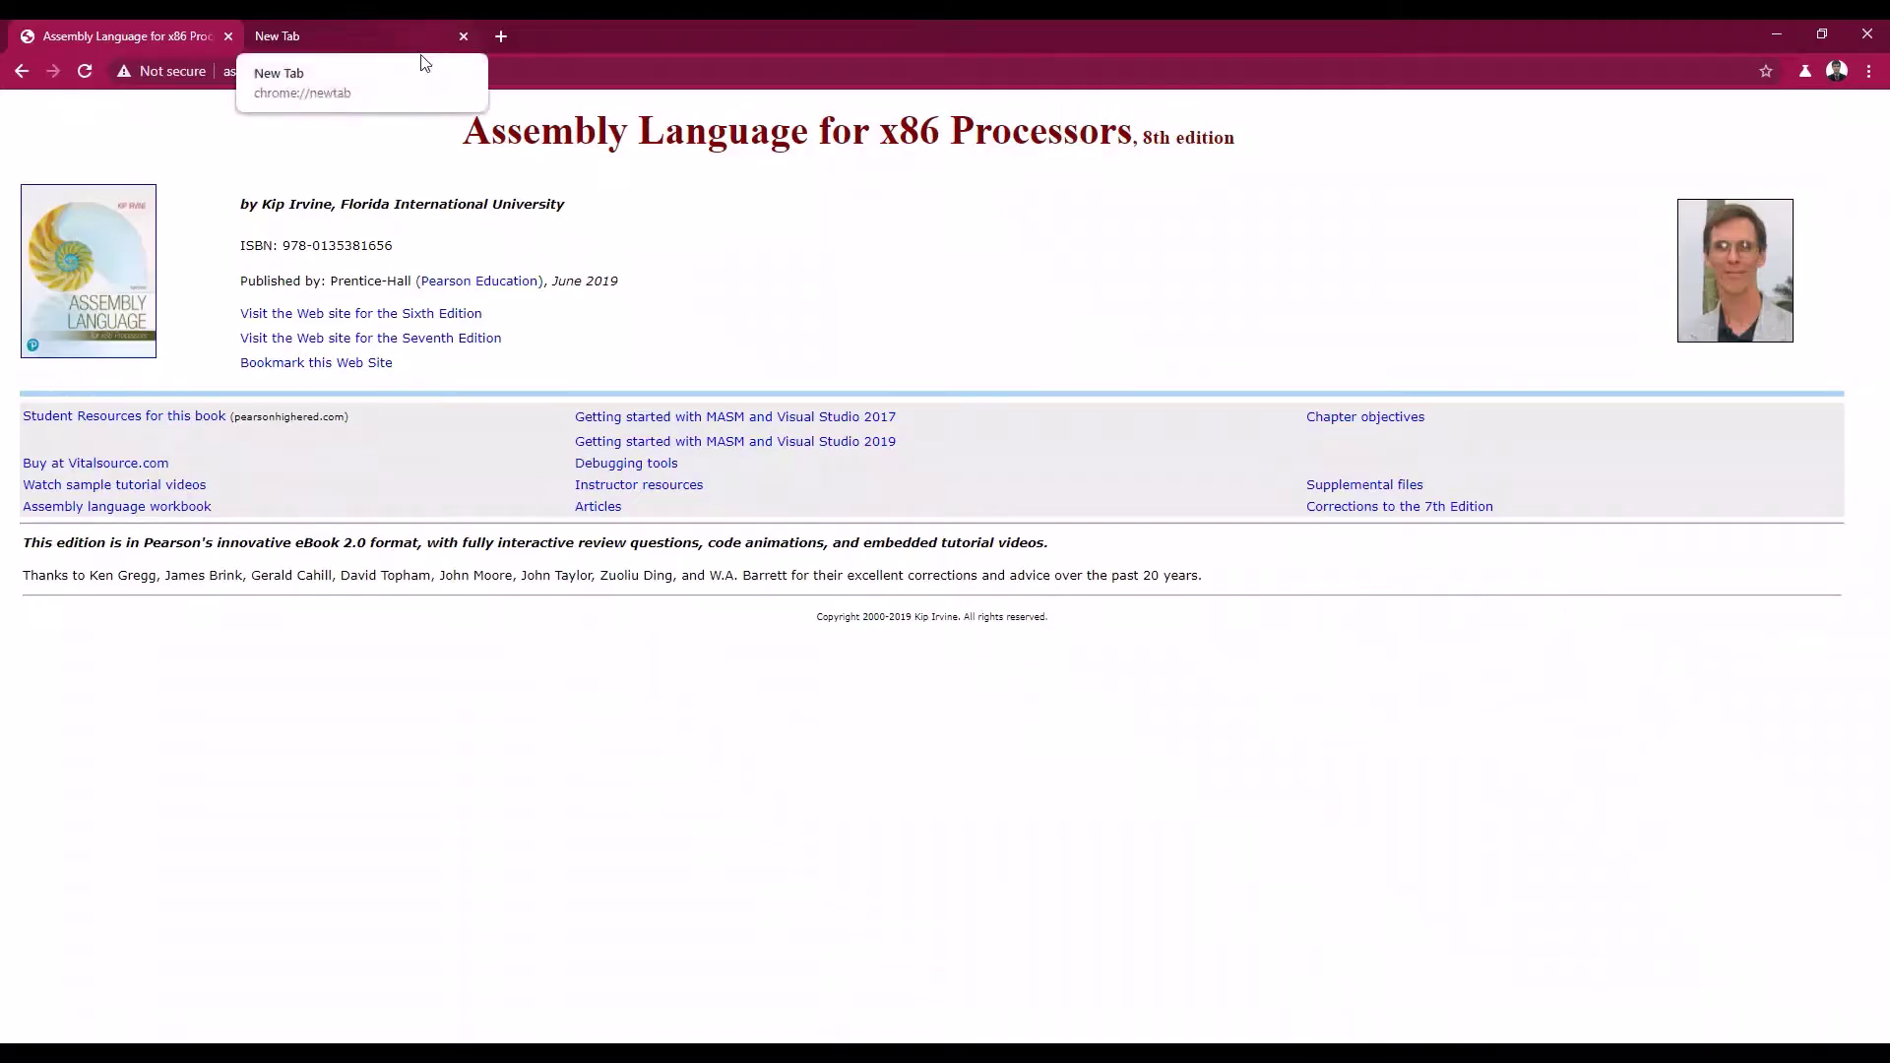
Step: Go to asmirvine.com and open its 'Getting Started with MASM and Visual Studio 2019' tutorial
click(380, 70)
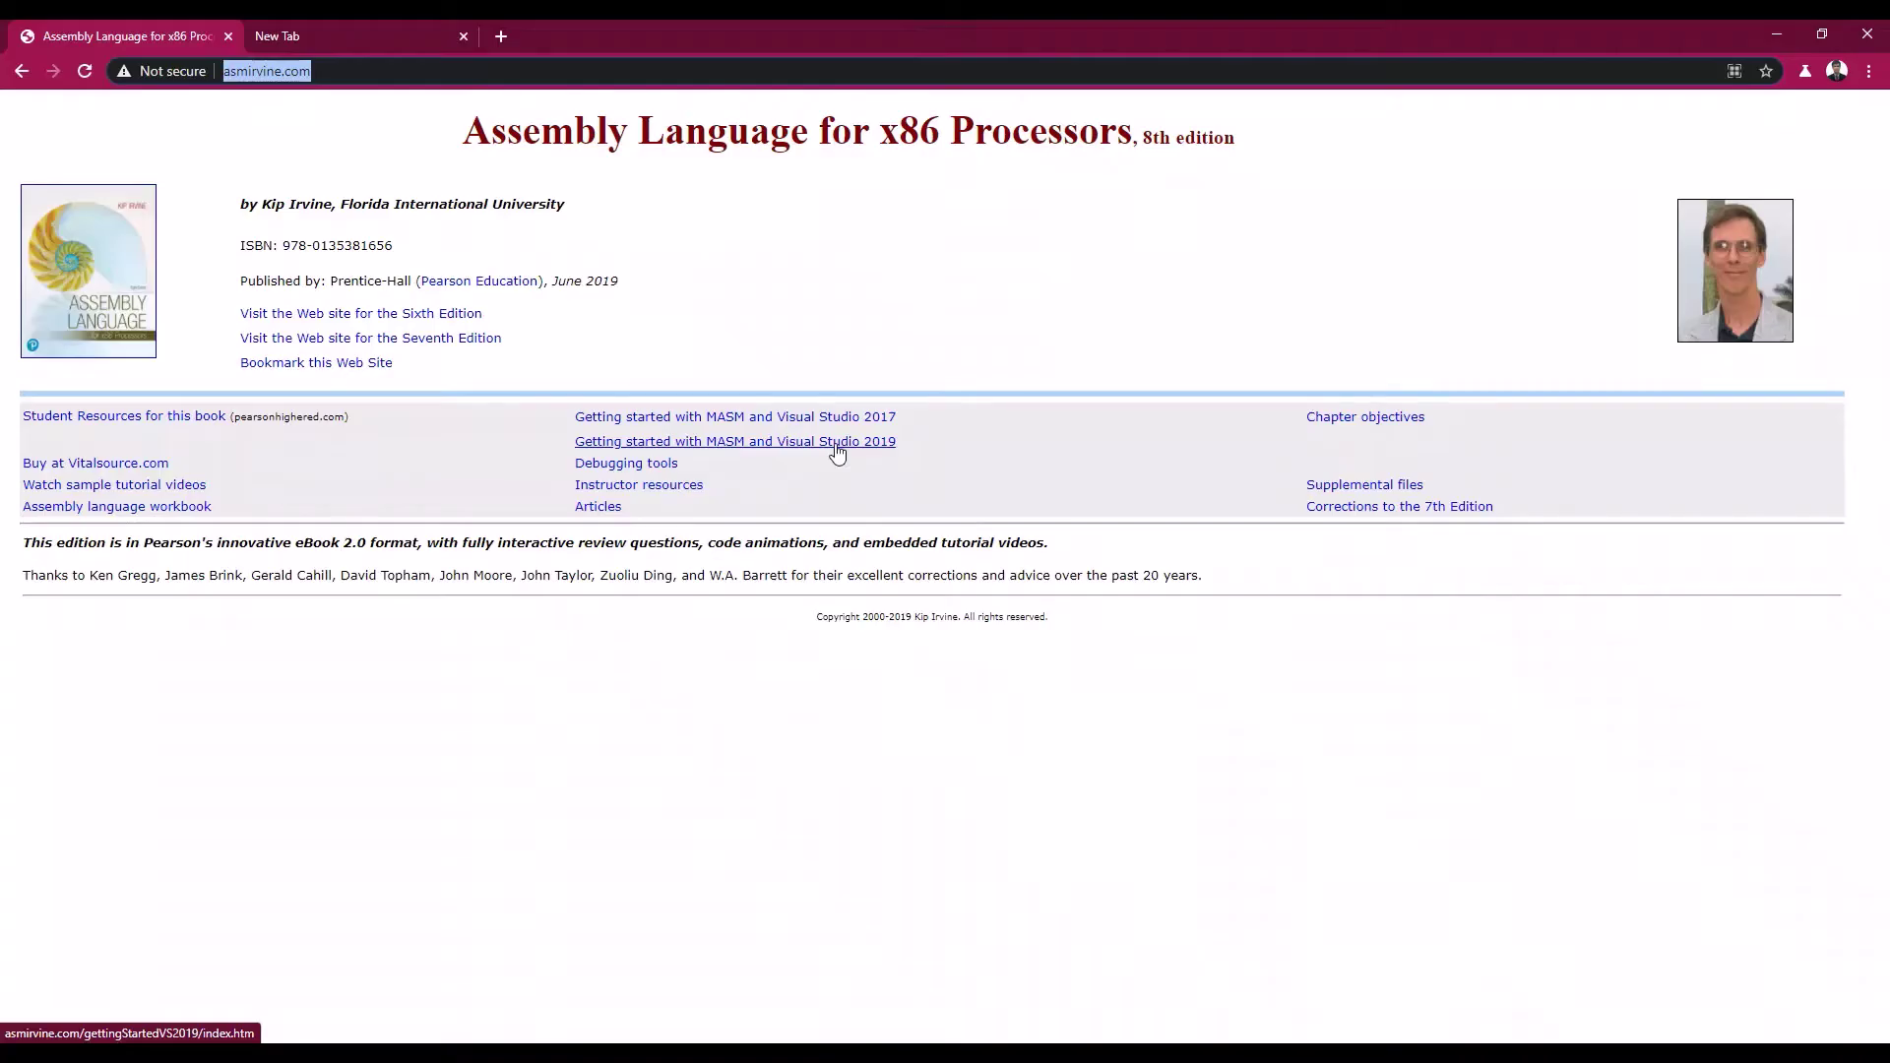
click(837, 445)
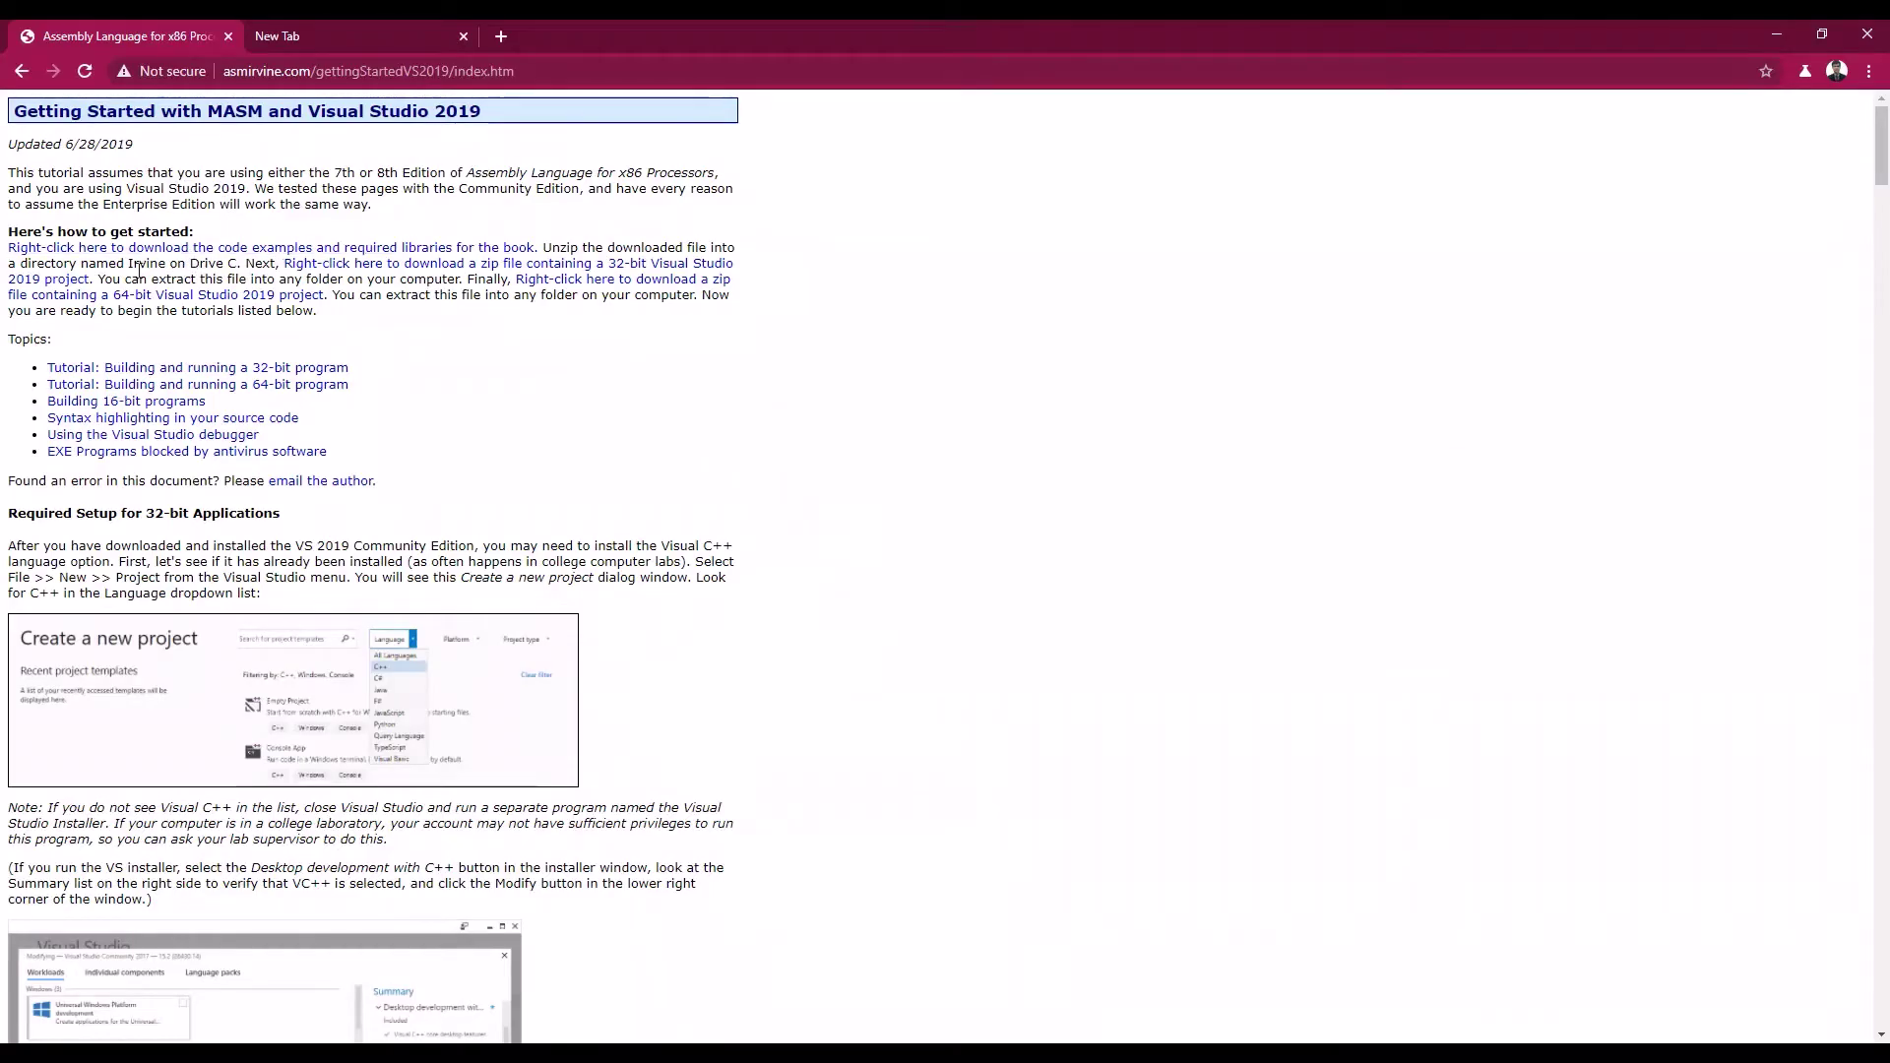
Step: Download Irvine.zip and the 32-bit Project32_VS2019.zip, then show them in the Downloads folder
click(228, 255)
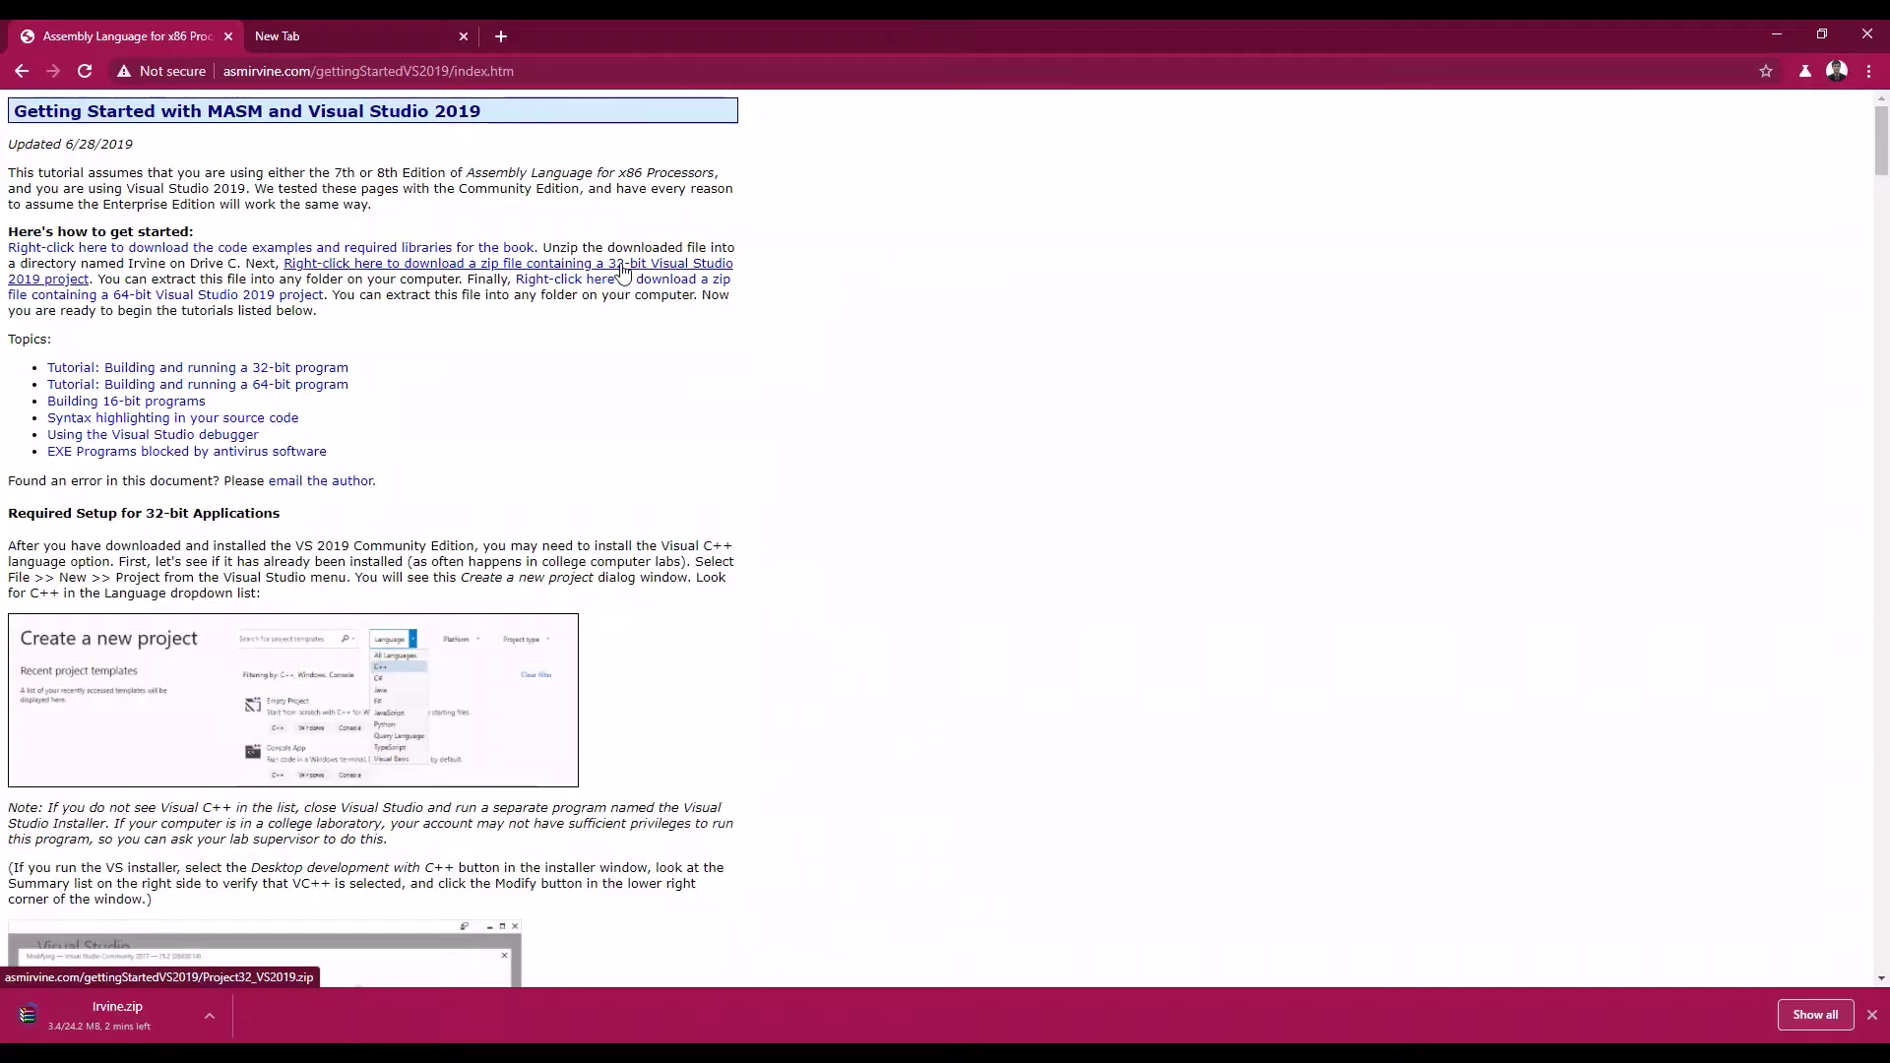
click(622, 271)
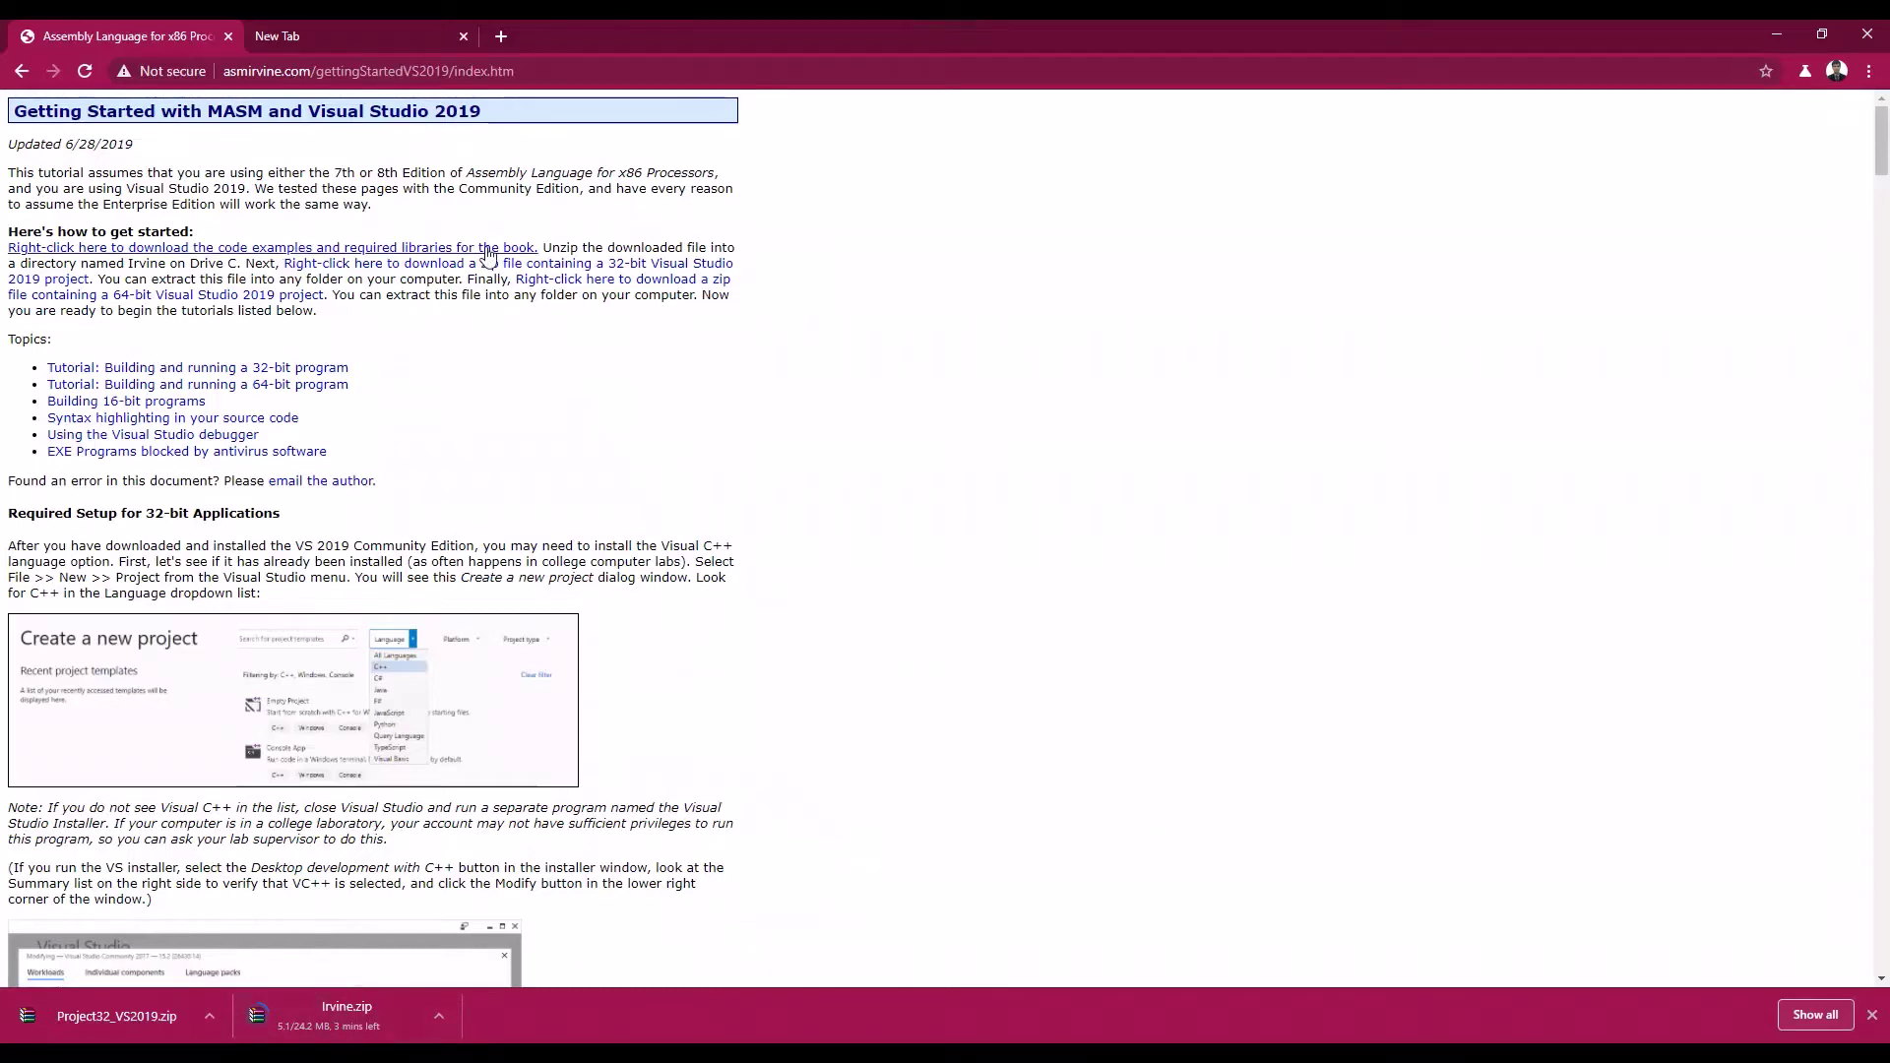
click(126, 1014)
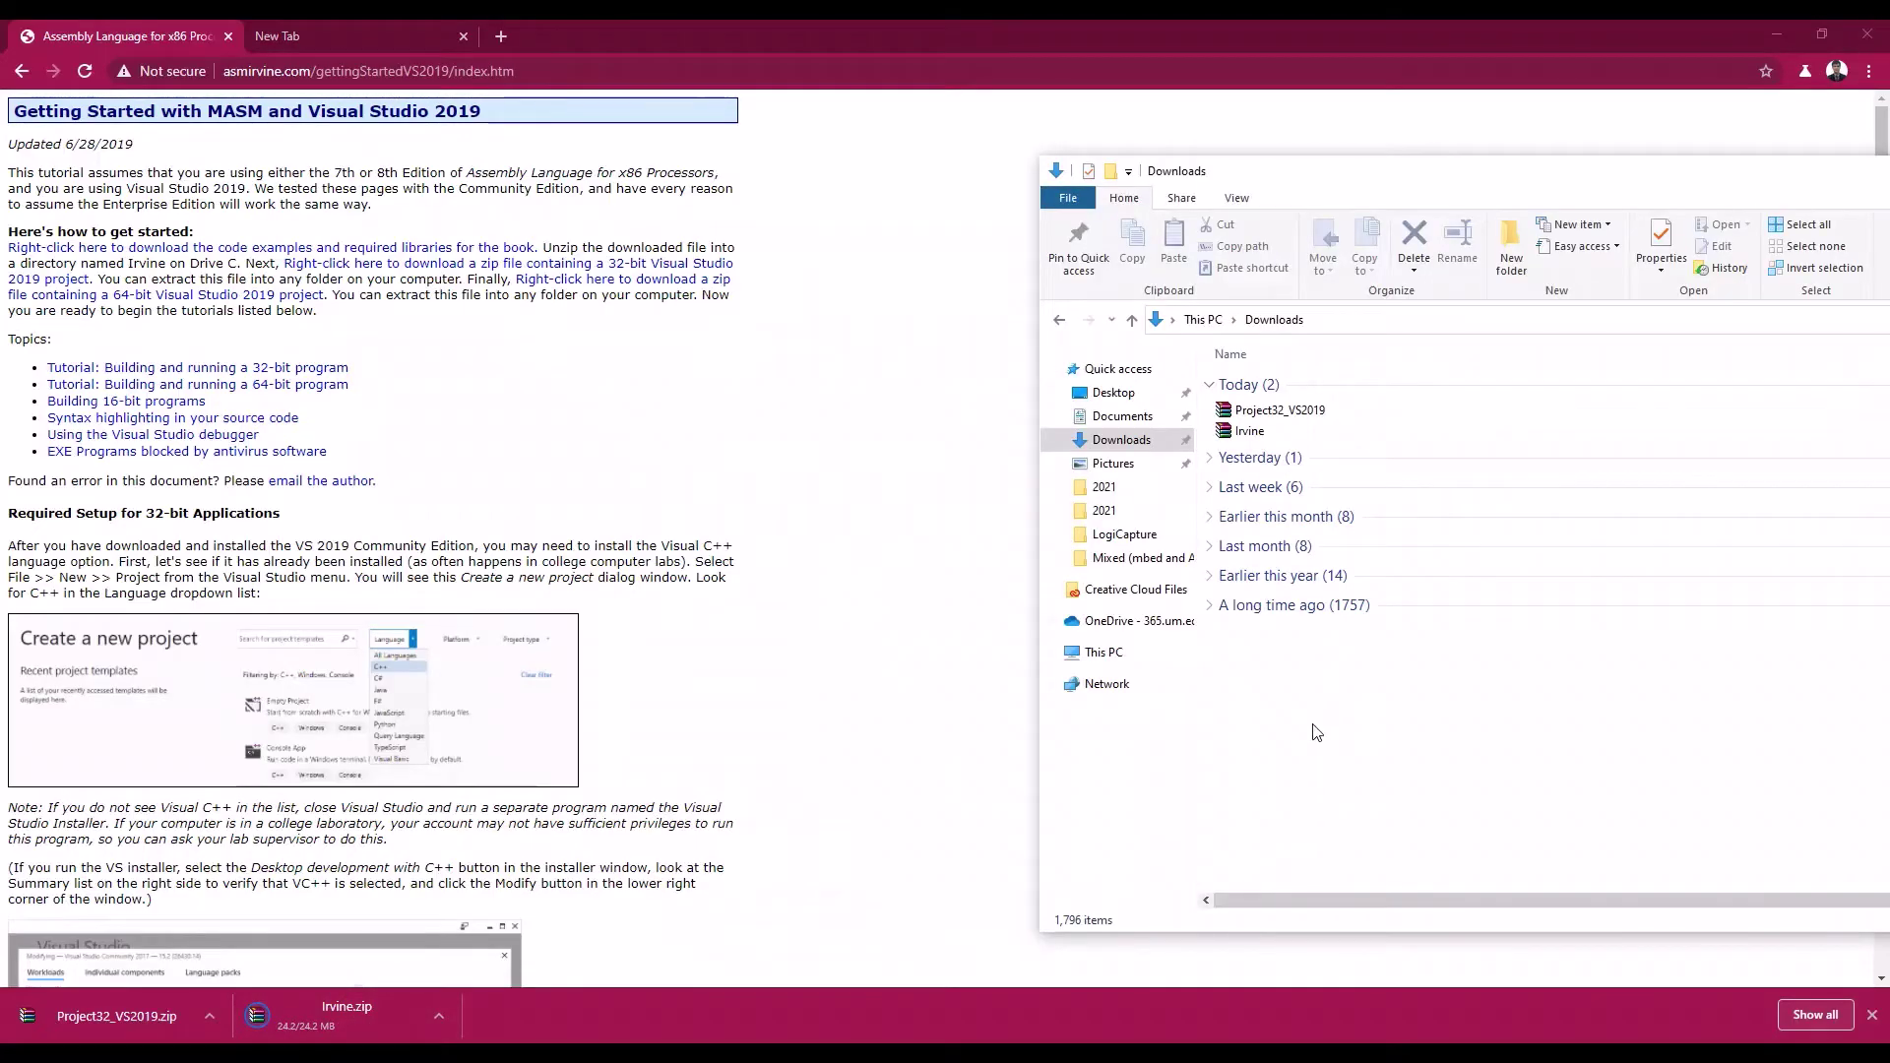
Step: Extract Irvine.zip with WinRAR into its default Irvine folder
click(1246, 434)
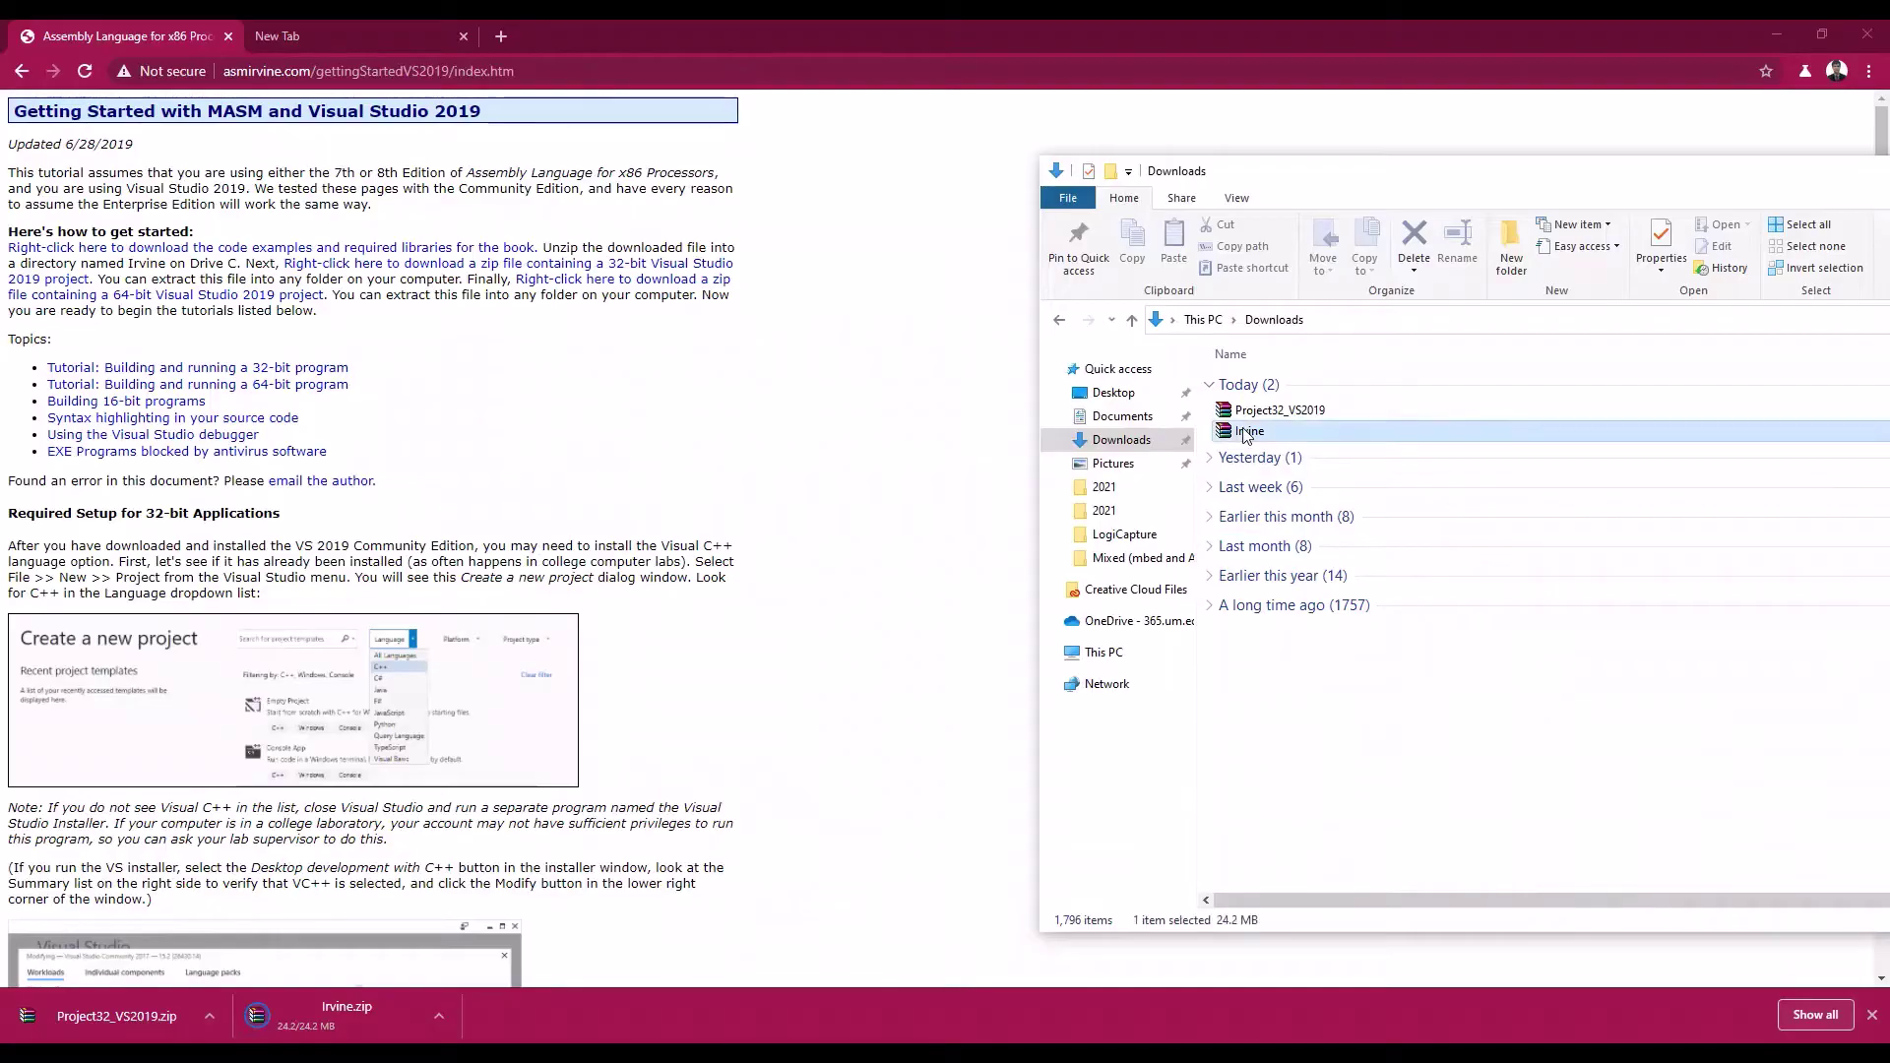
click(1256, 416)
click(1262, 423)
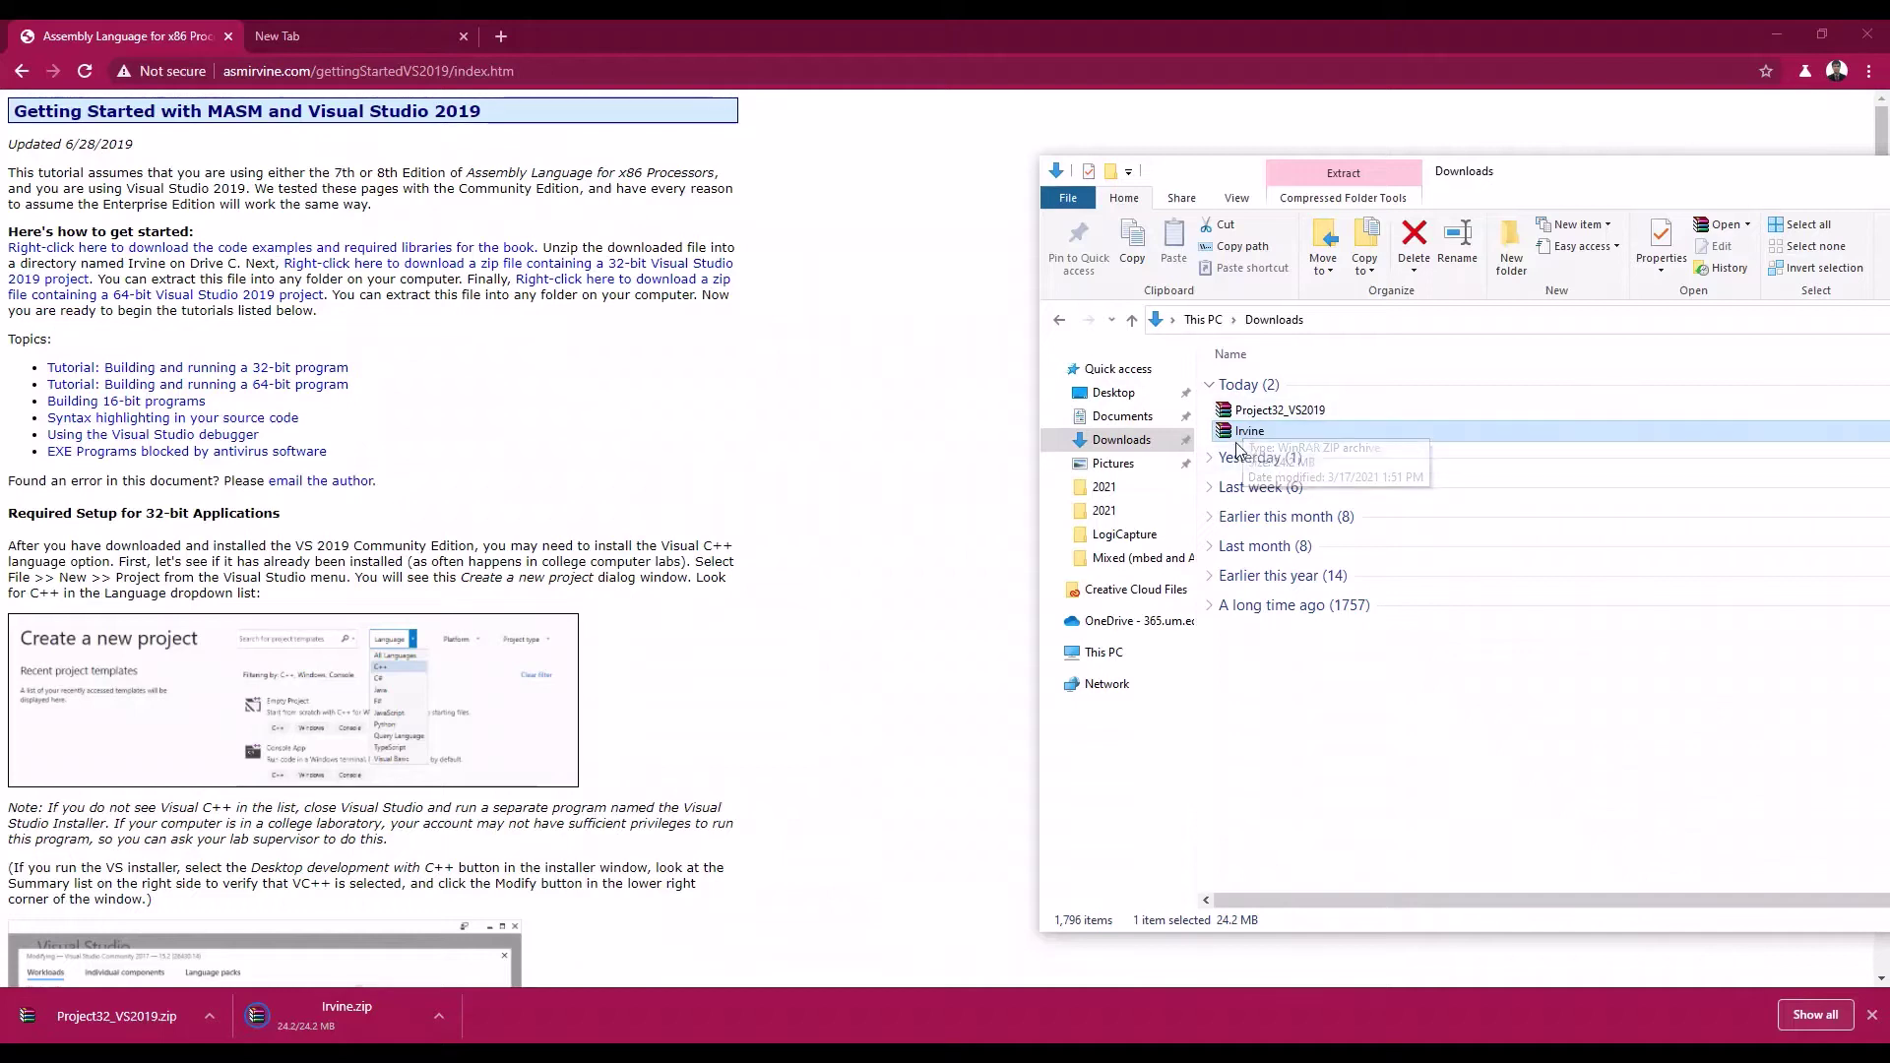
right_click(1251, 431)
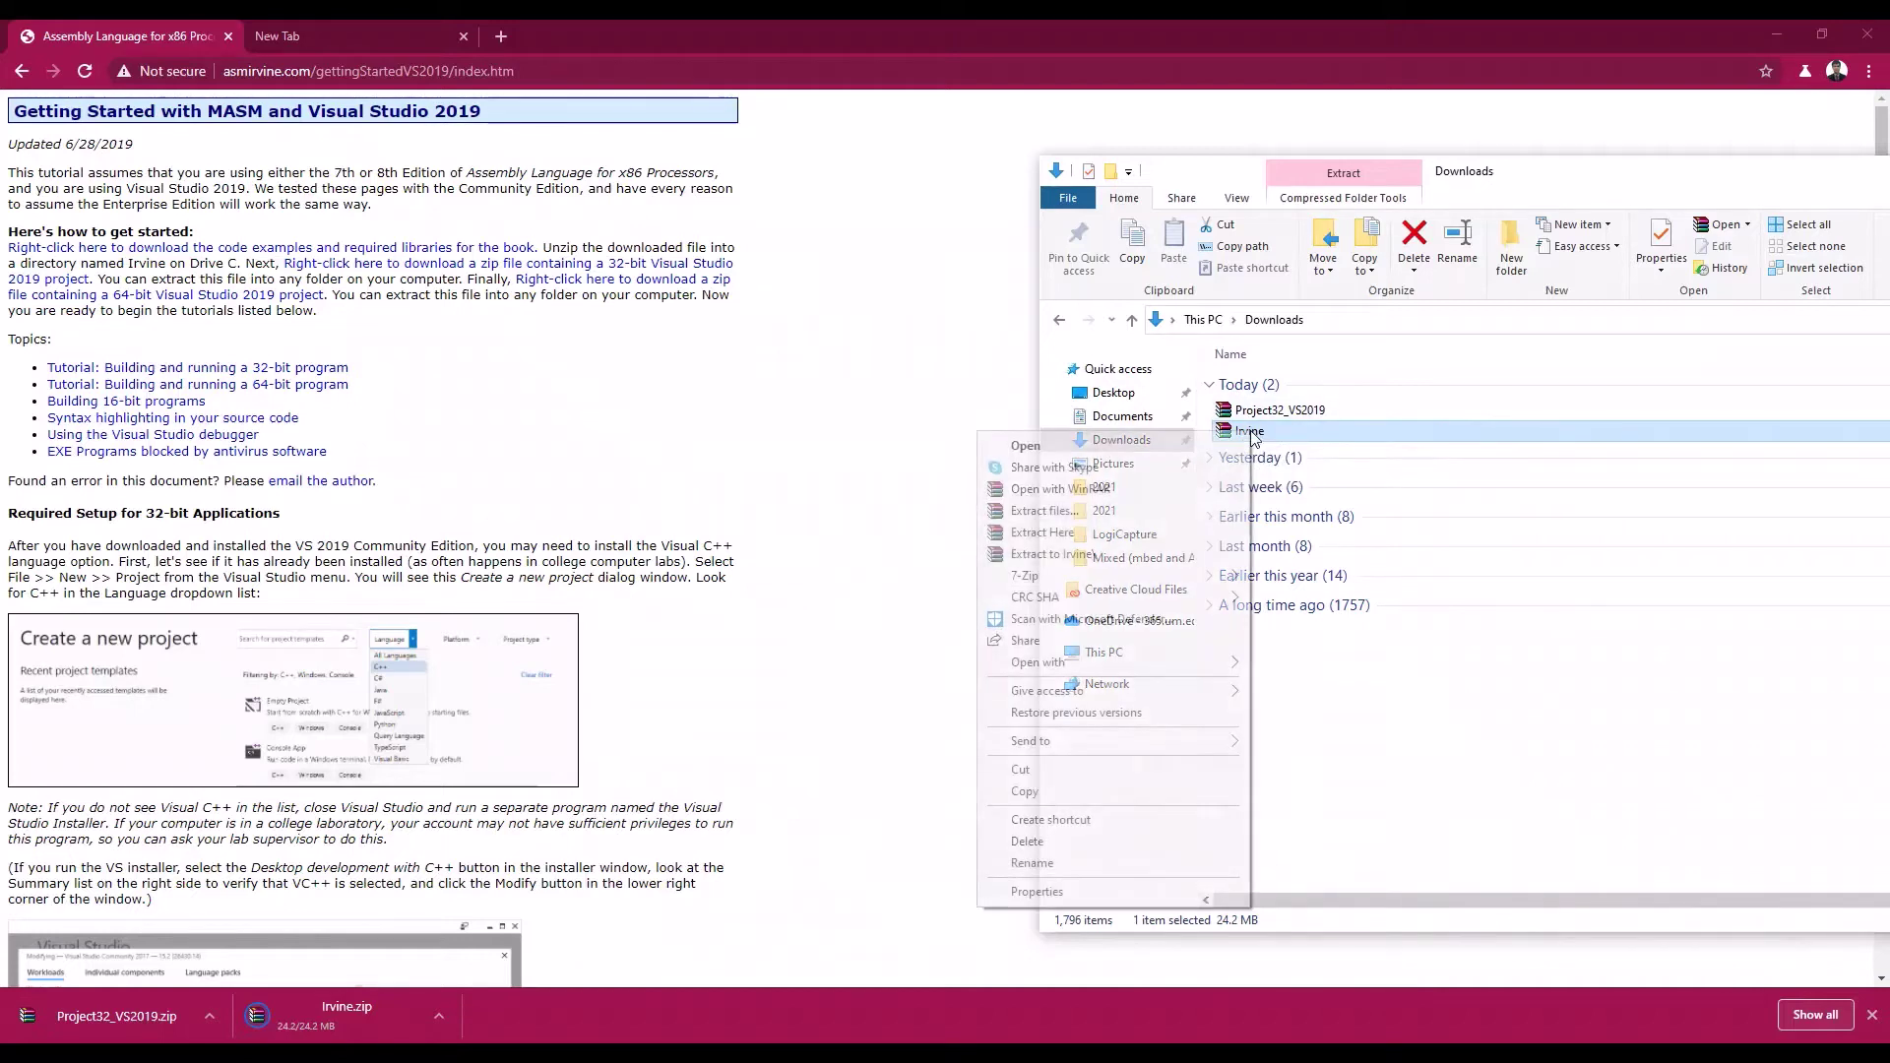
click(1099, 512)
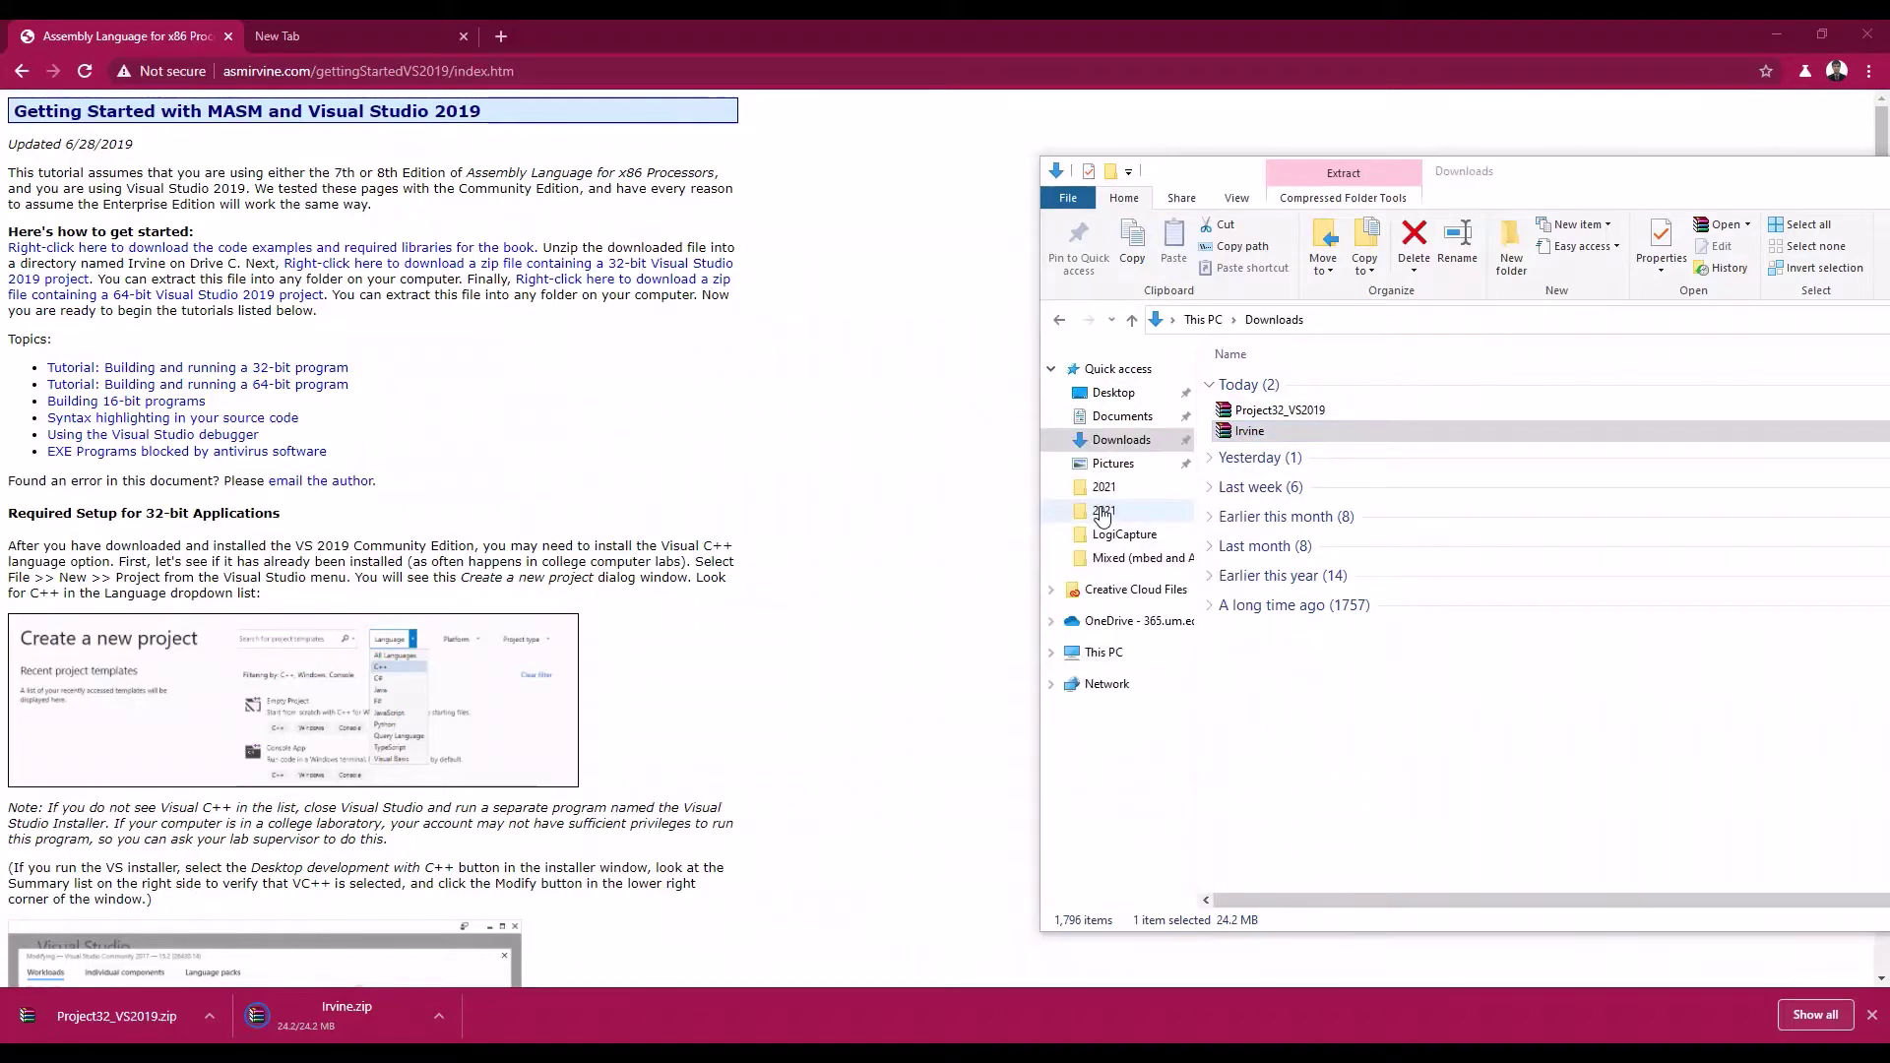
click(1015, 743)
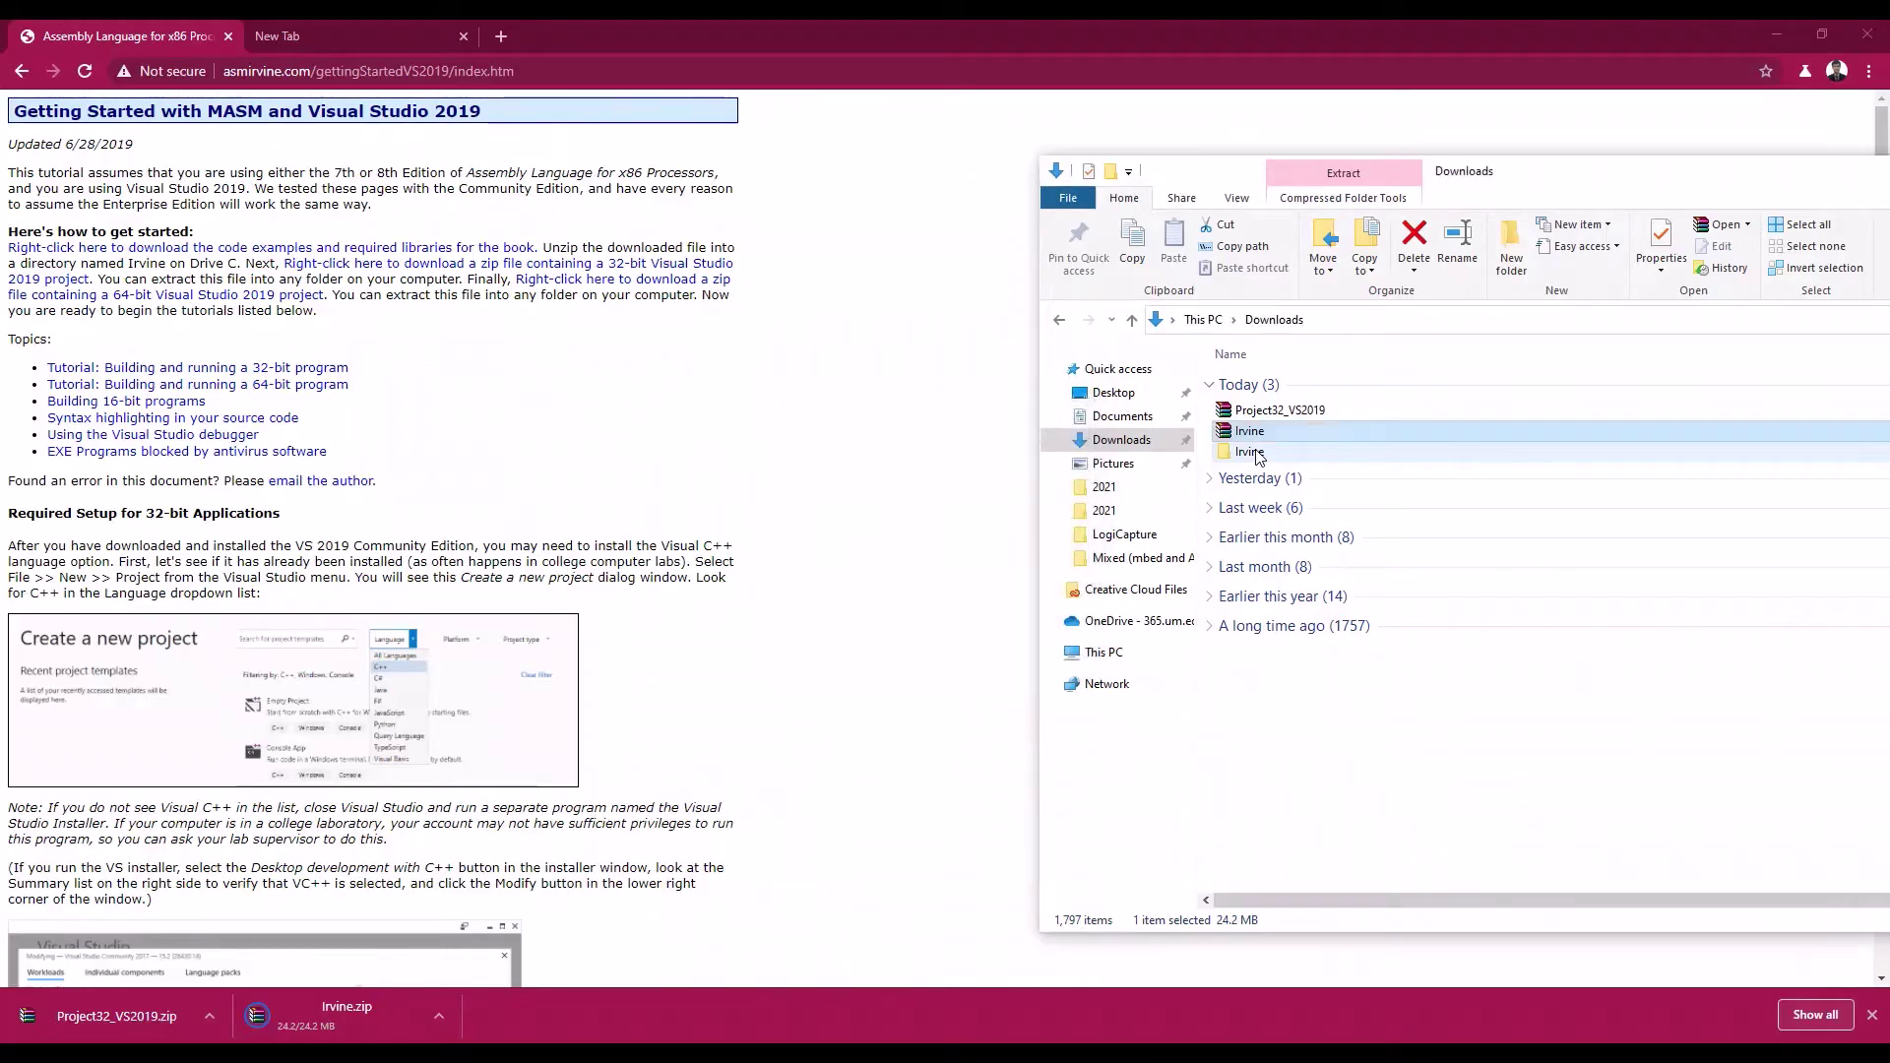
Step: Extract Project32_VS2019.zip with WinRAR into its own Project32_VS2019 folder
click(1262, 407)
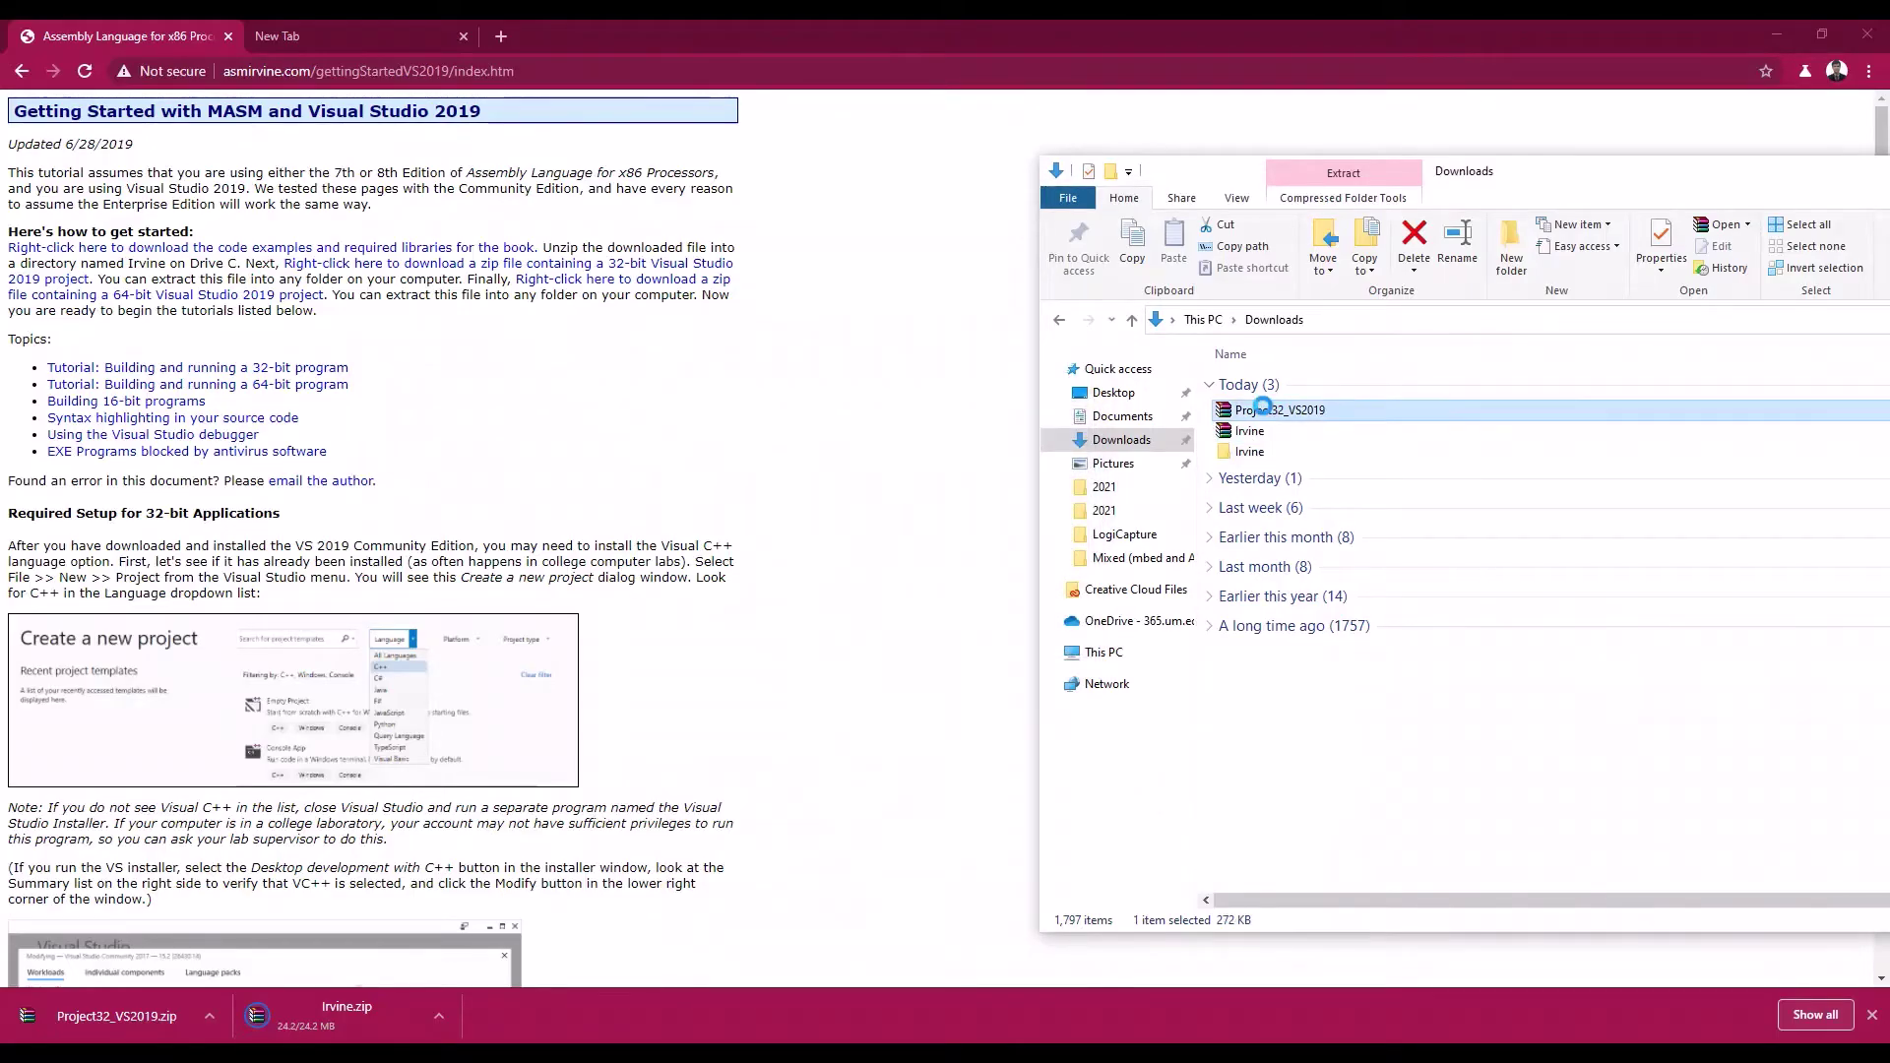
right_click(1336, 413)
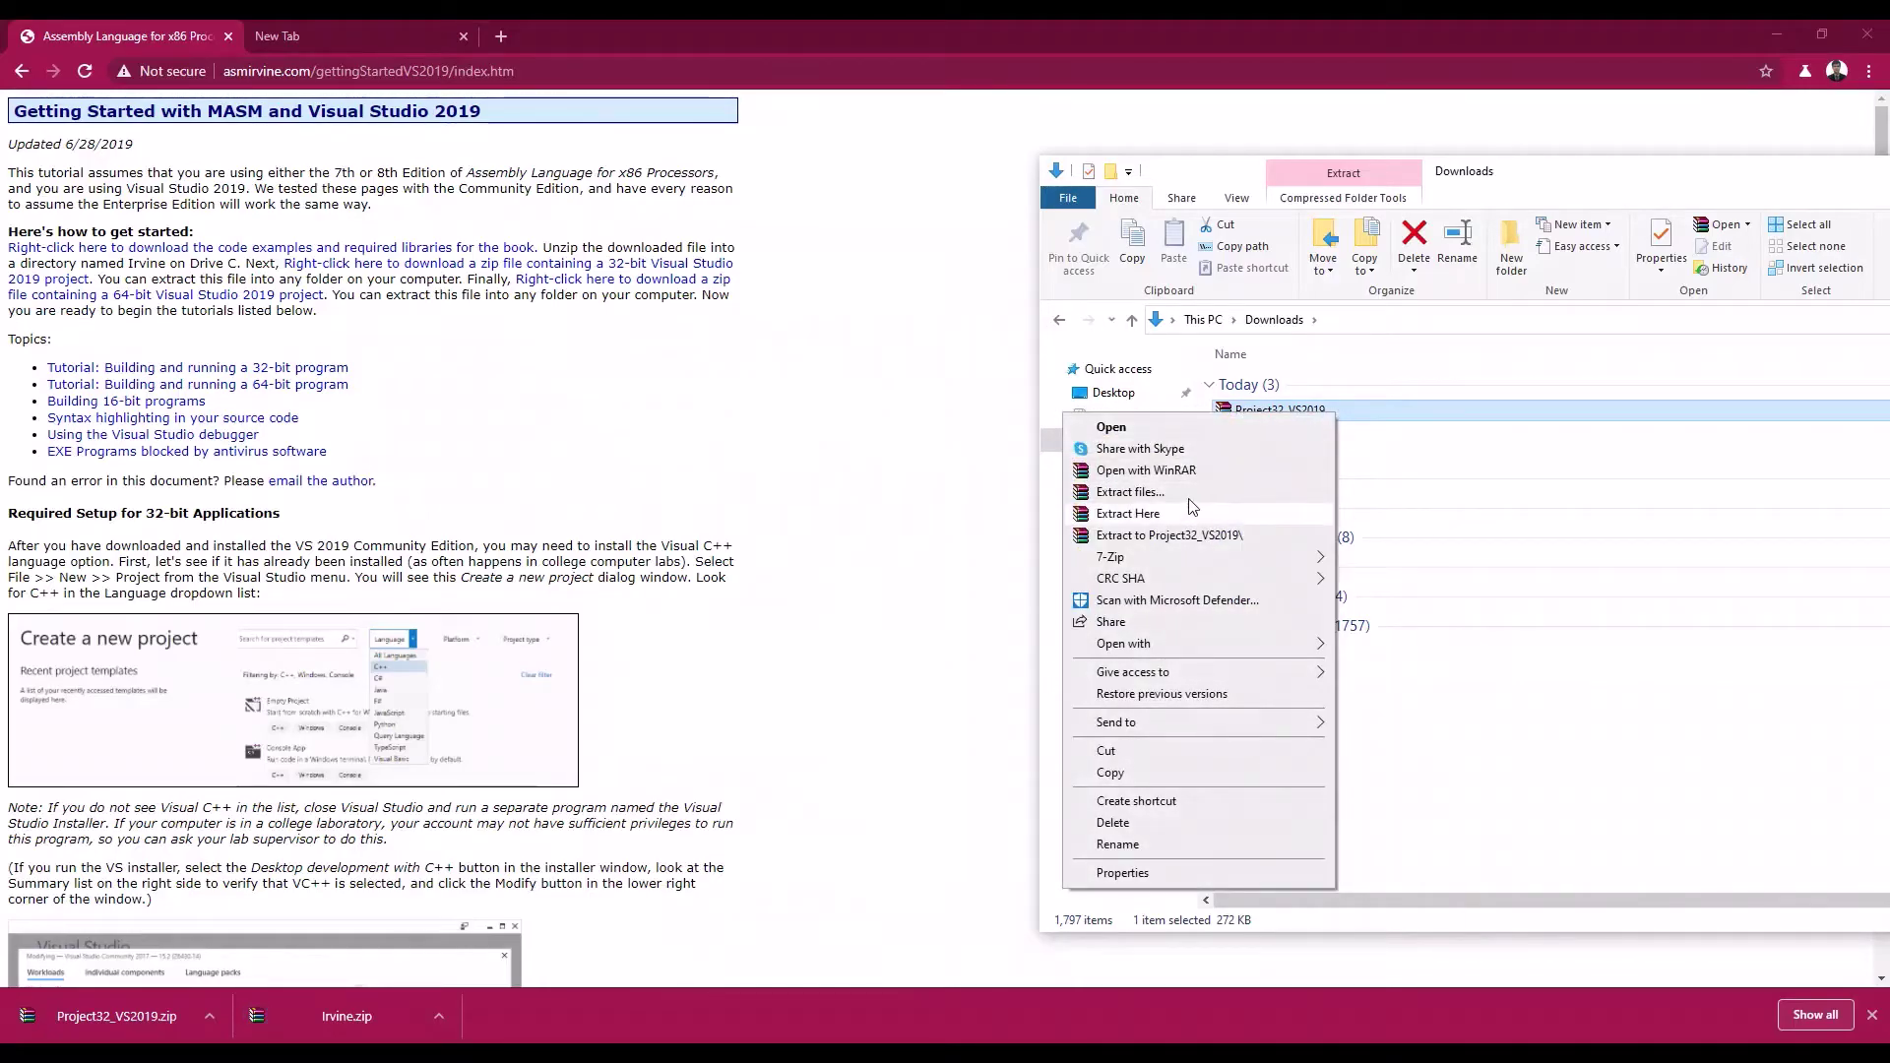
click(1244, 490)
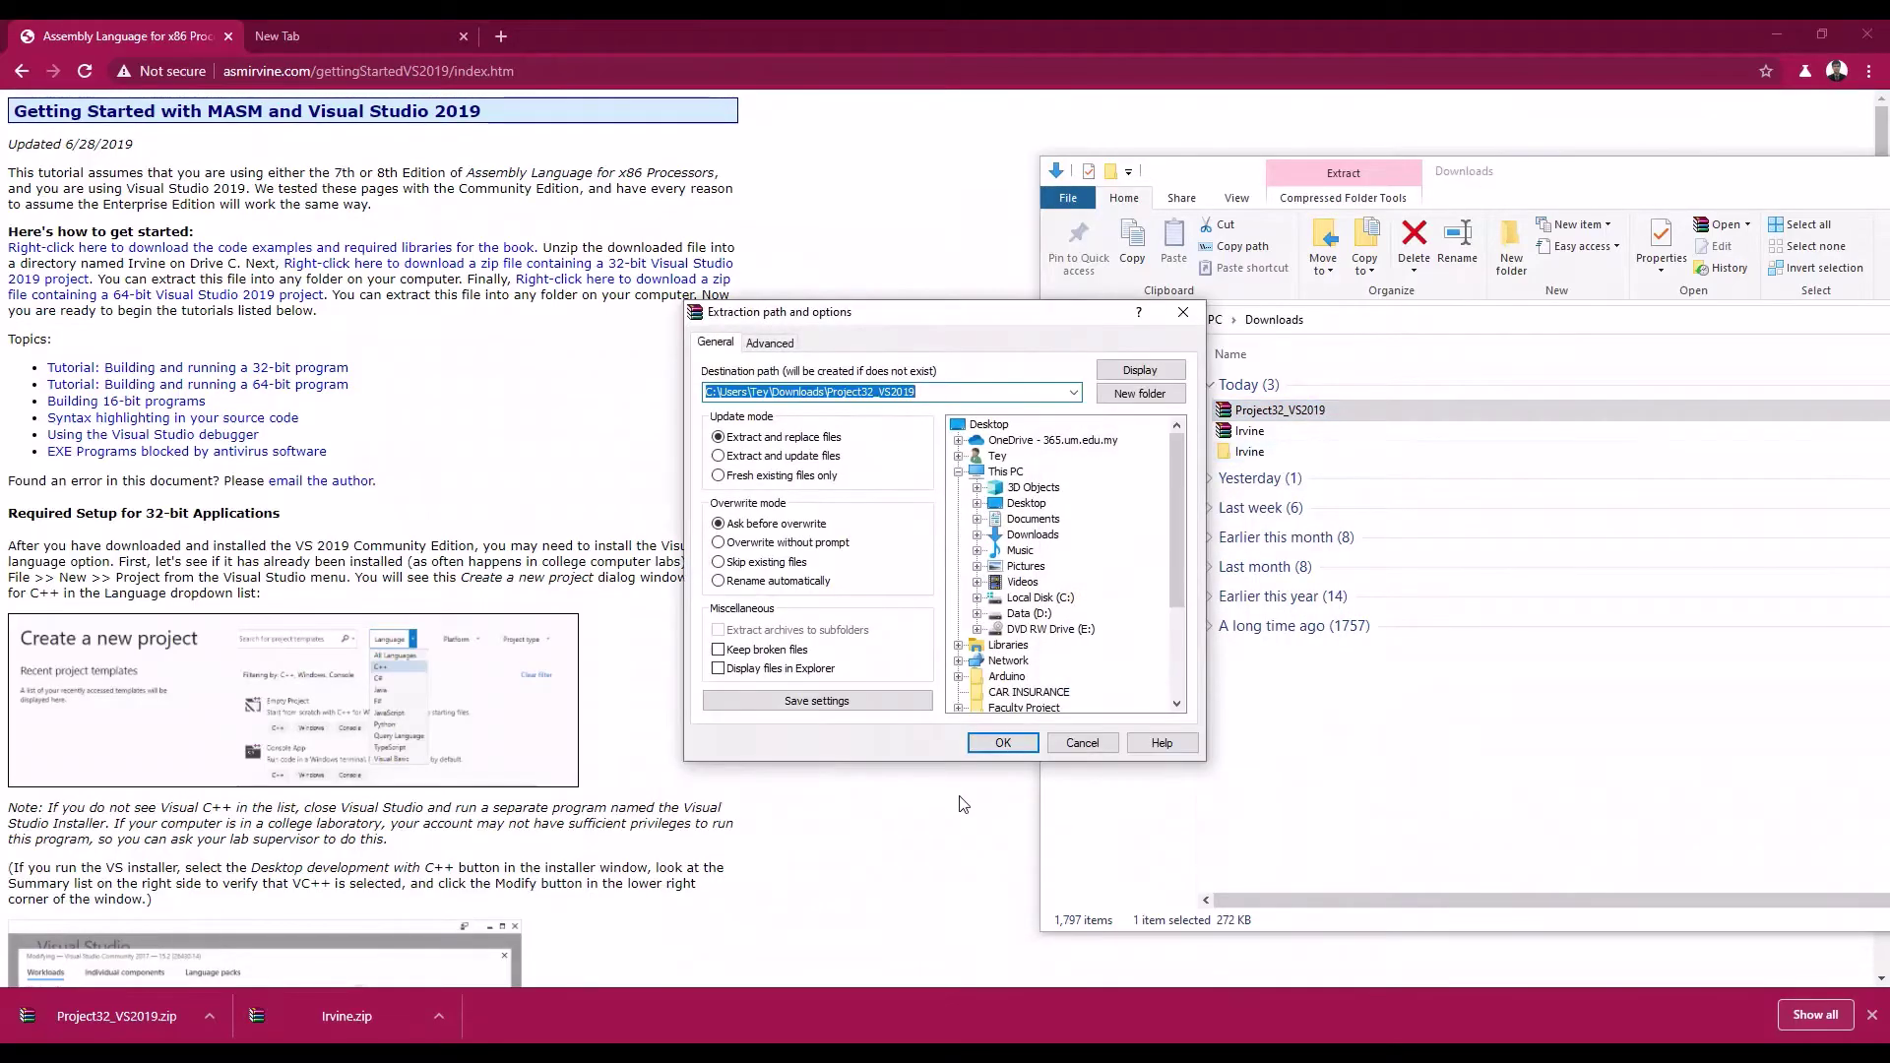
click(1021, 746)
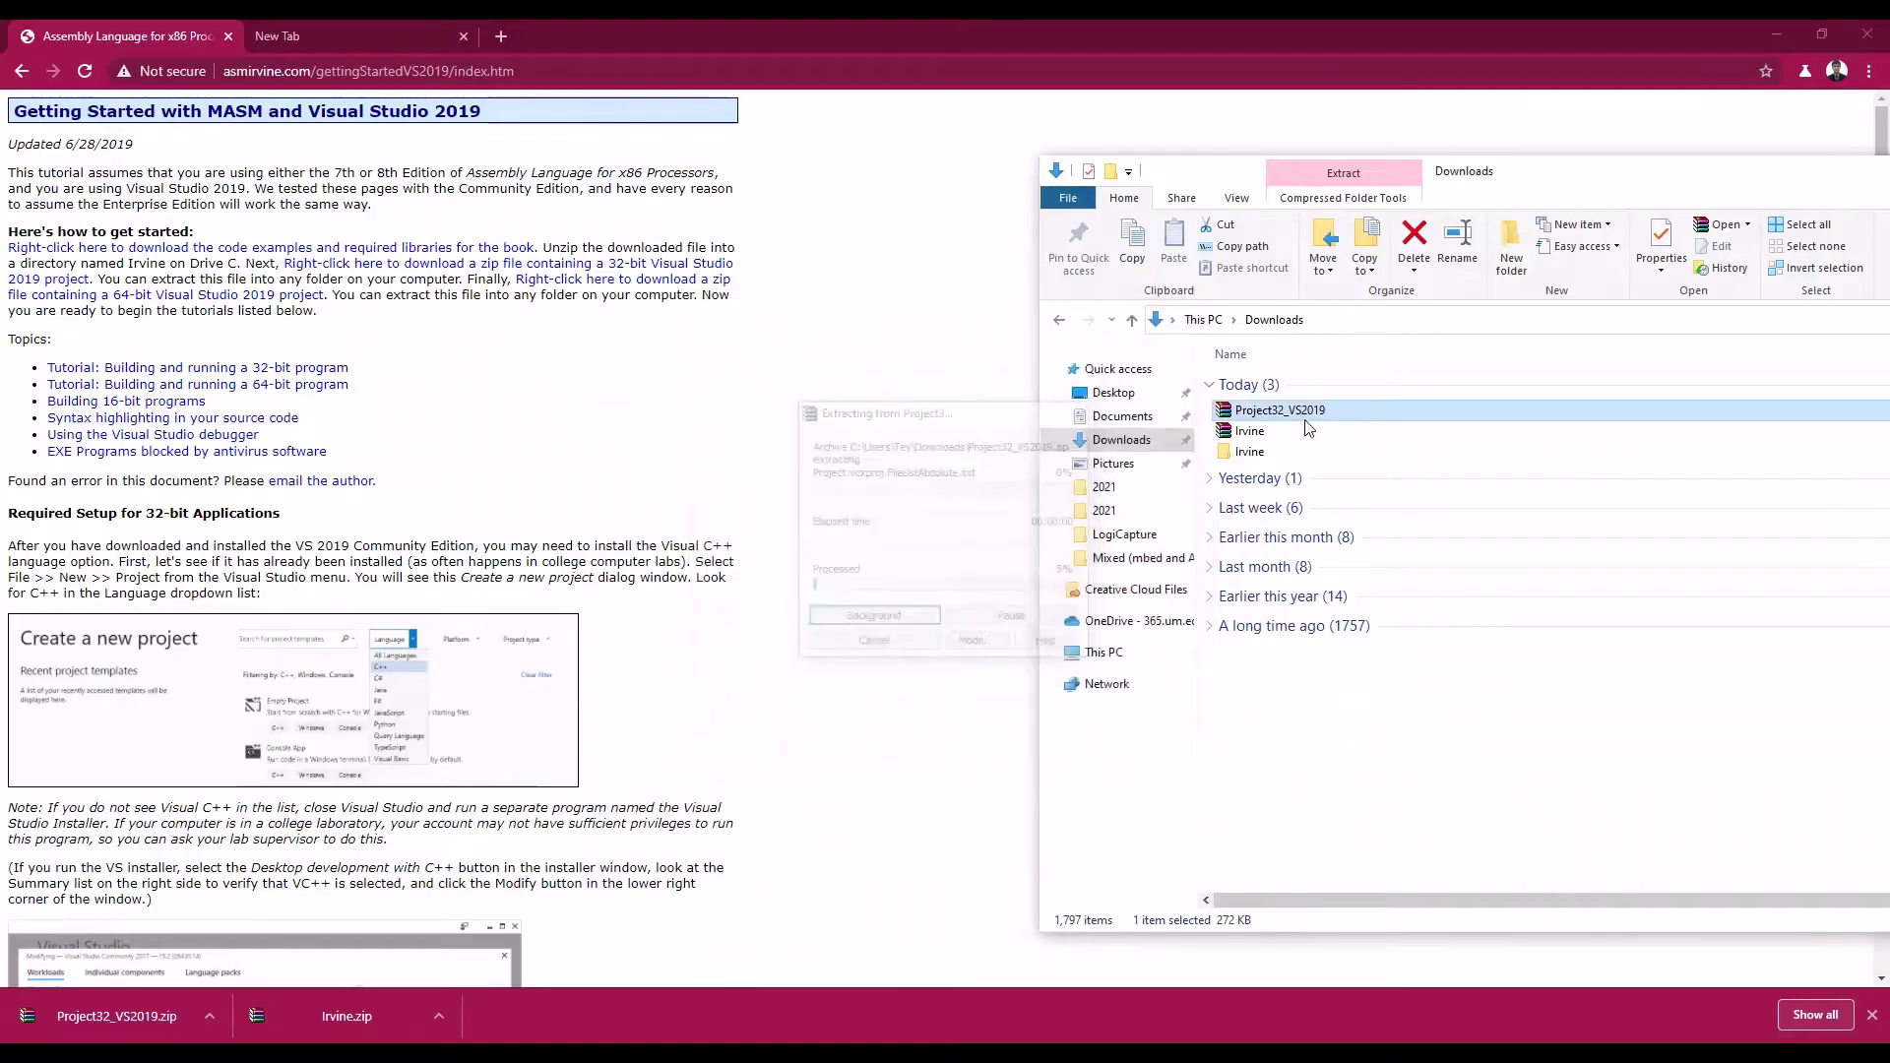
click(1264, 458)
Step: Browse the extracted Irvine and inner irvine library folders, then move to Local Disk (C:)
double_click(1264, 457)
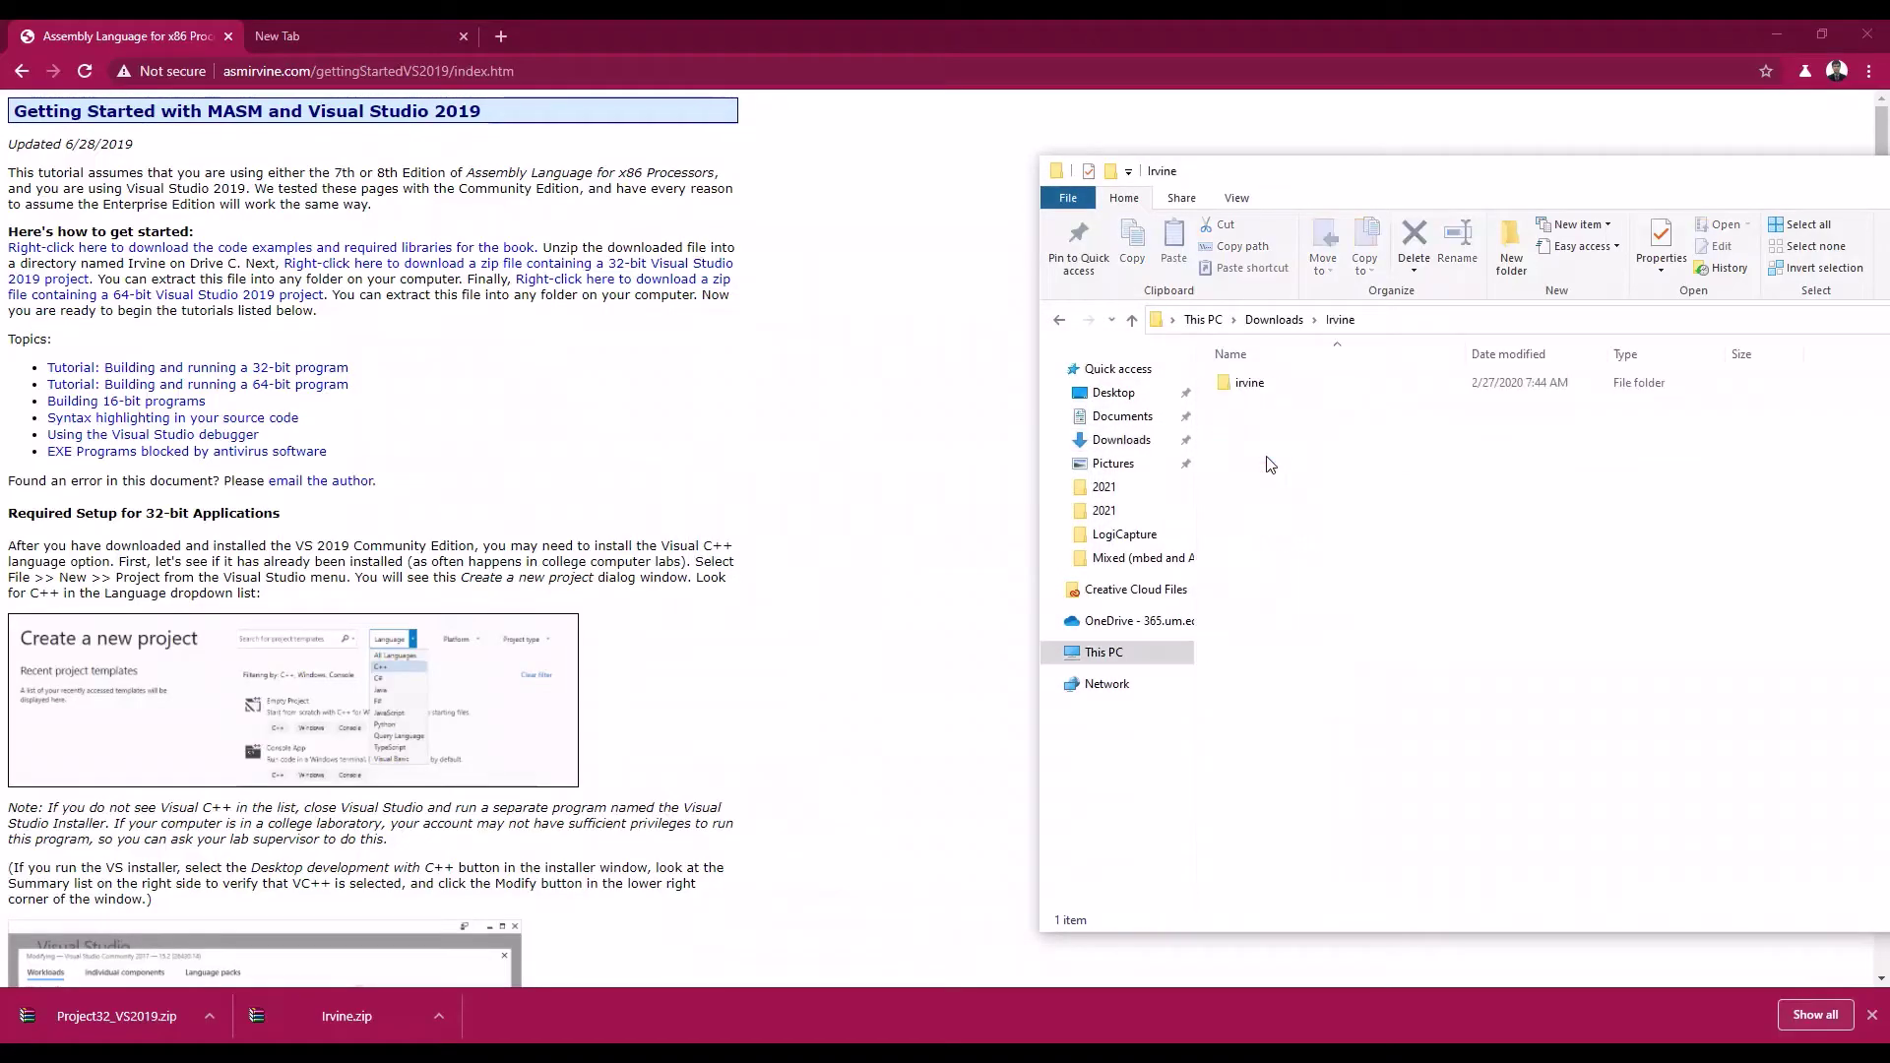
double_click(1264, 392)
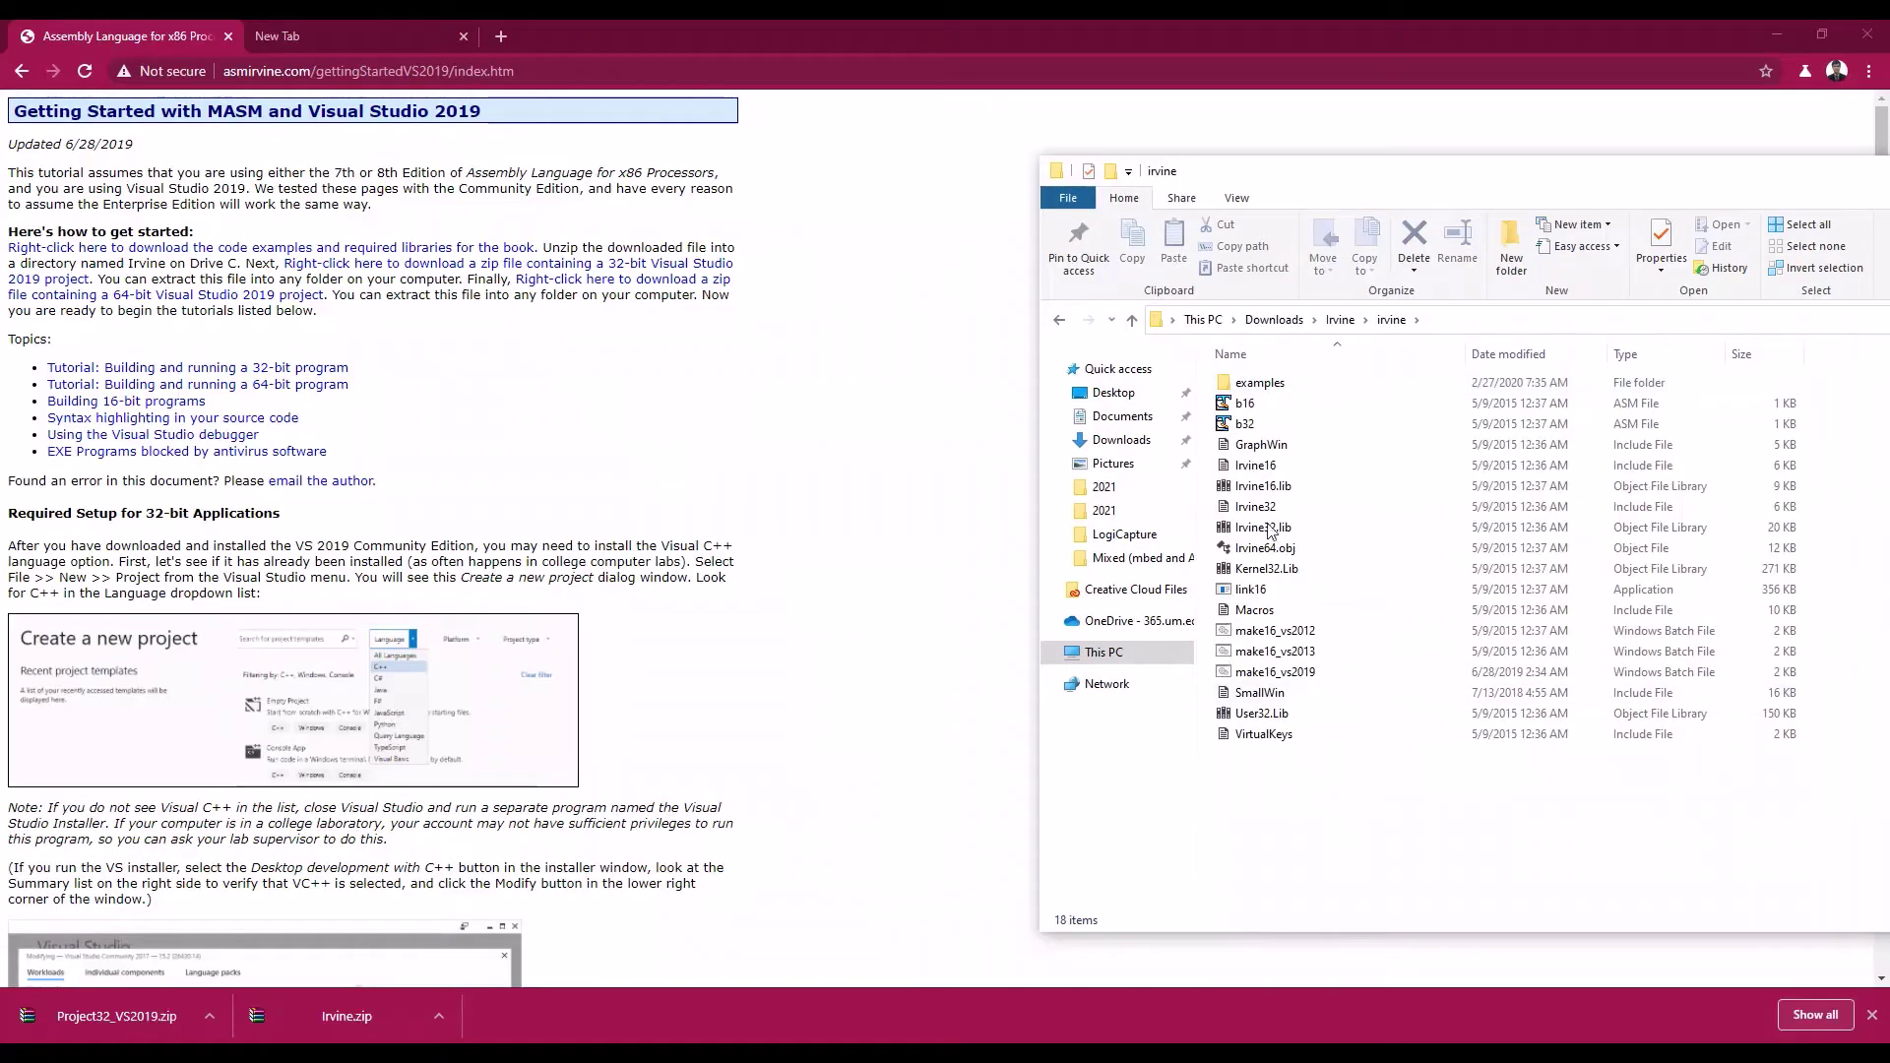
click(1340, 320)
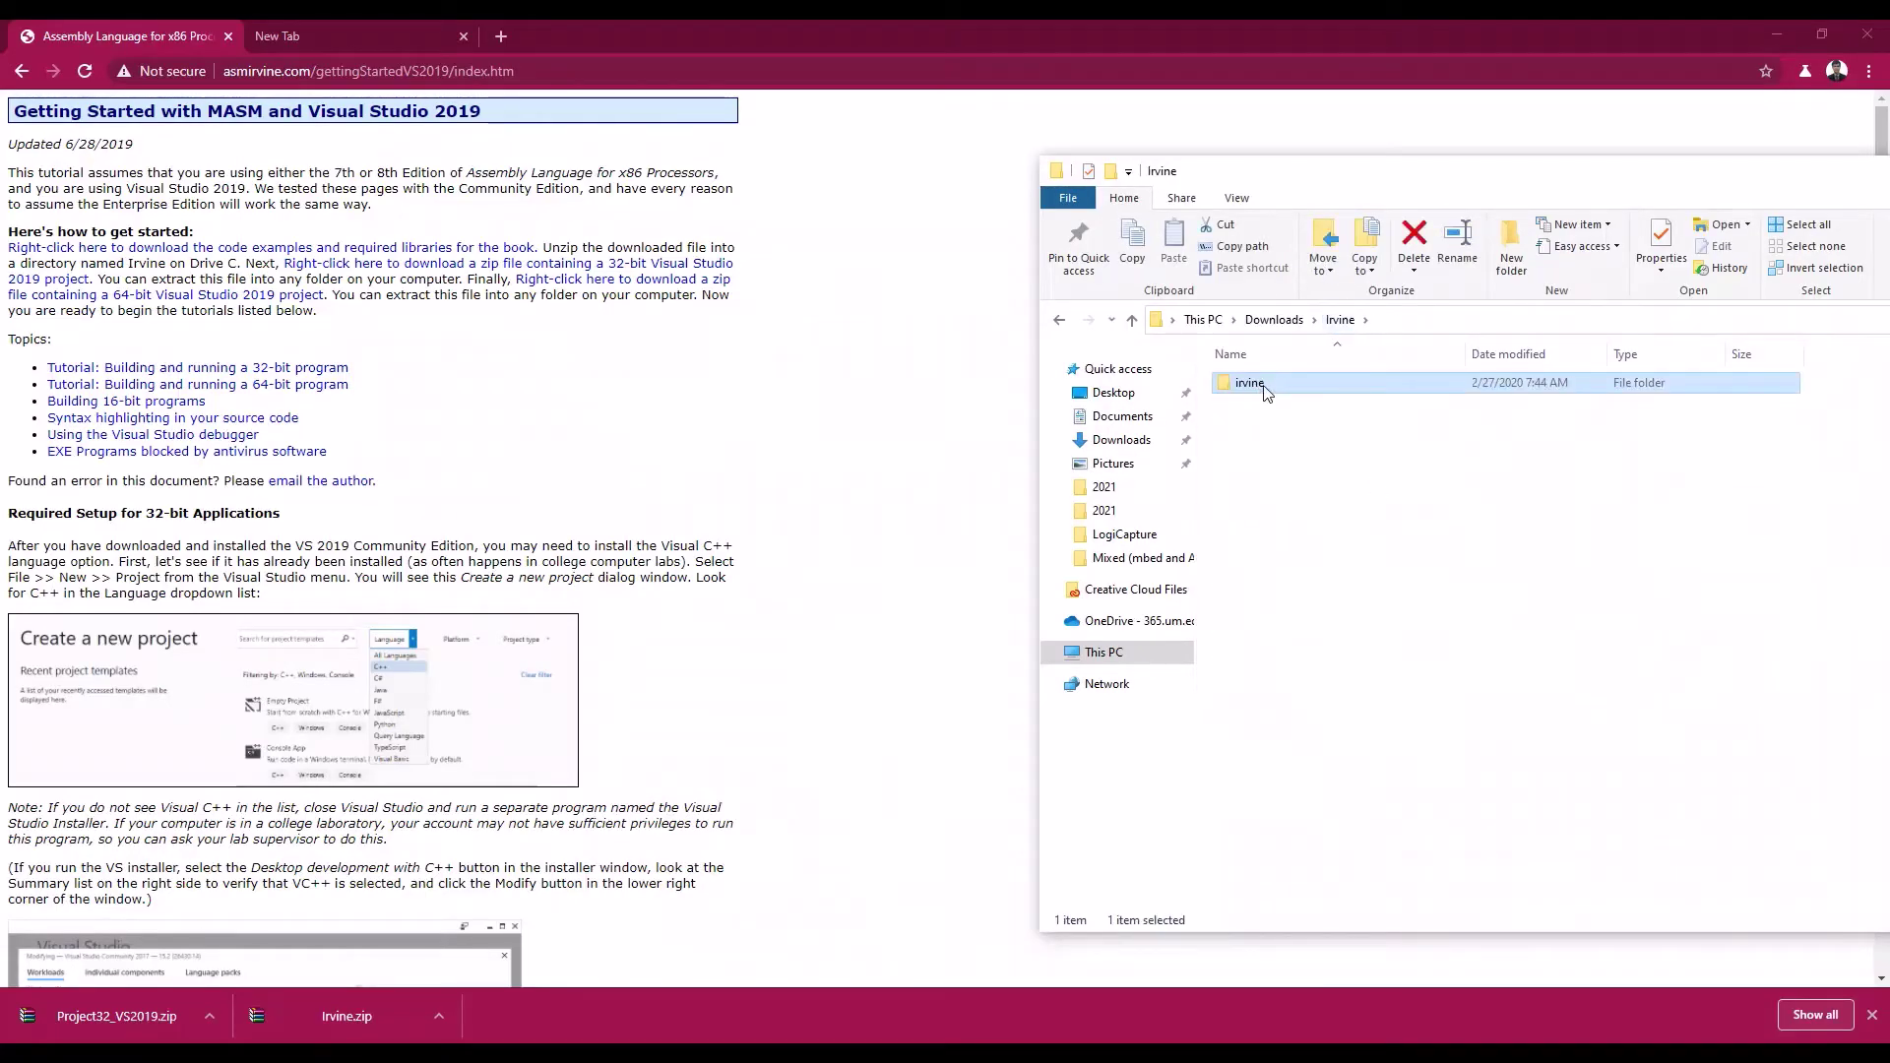
double_click(1264, 389)
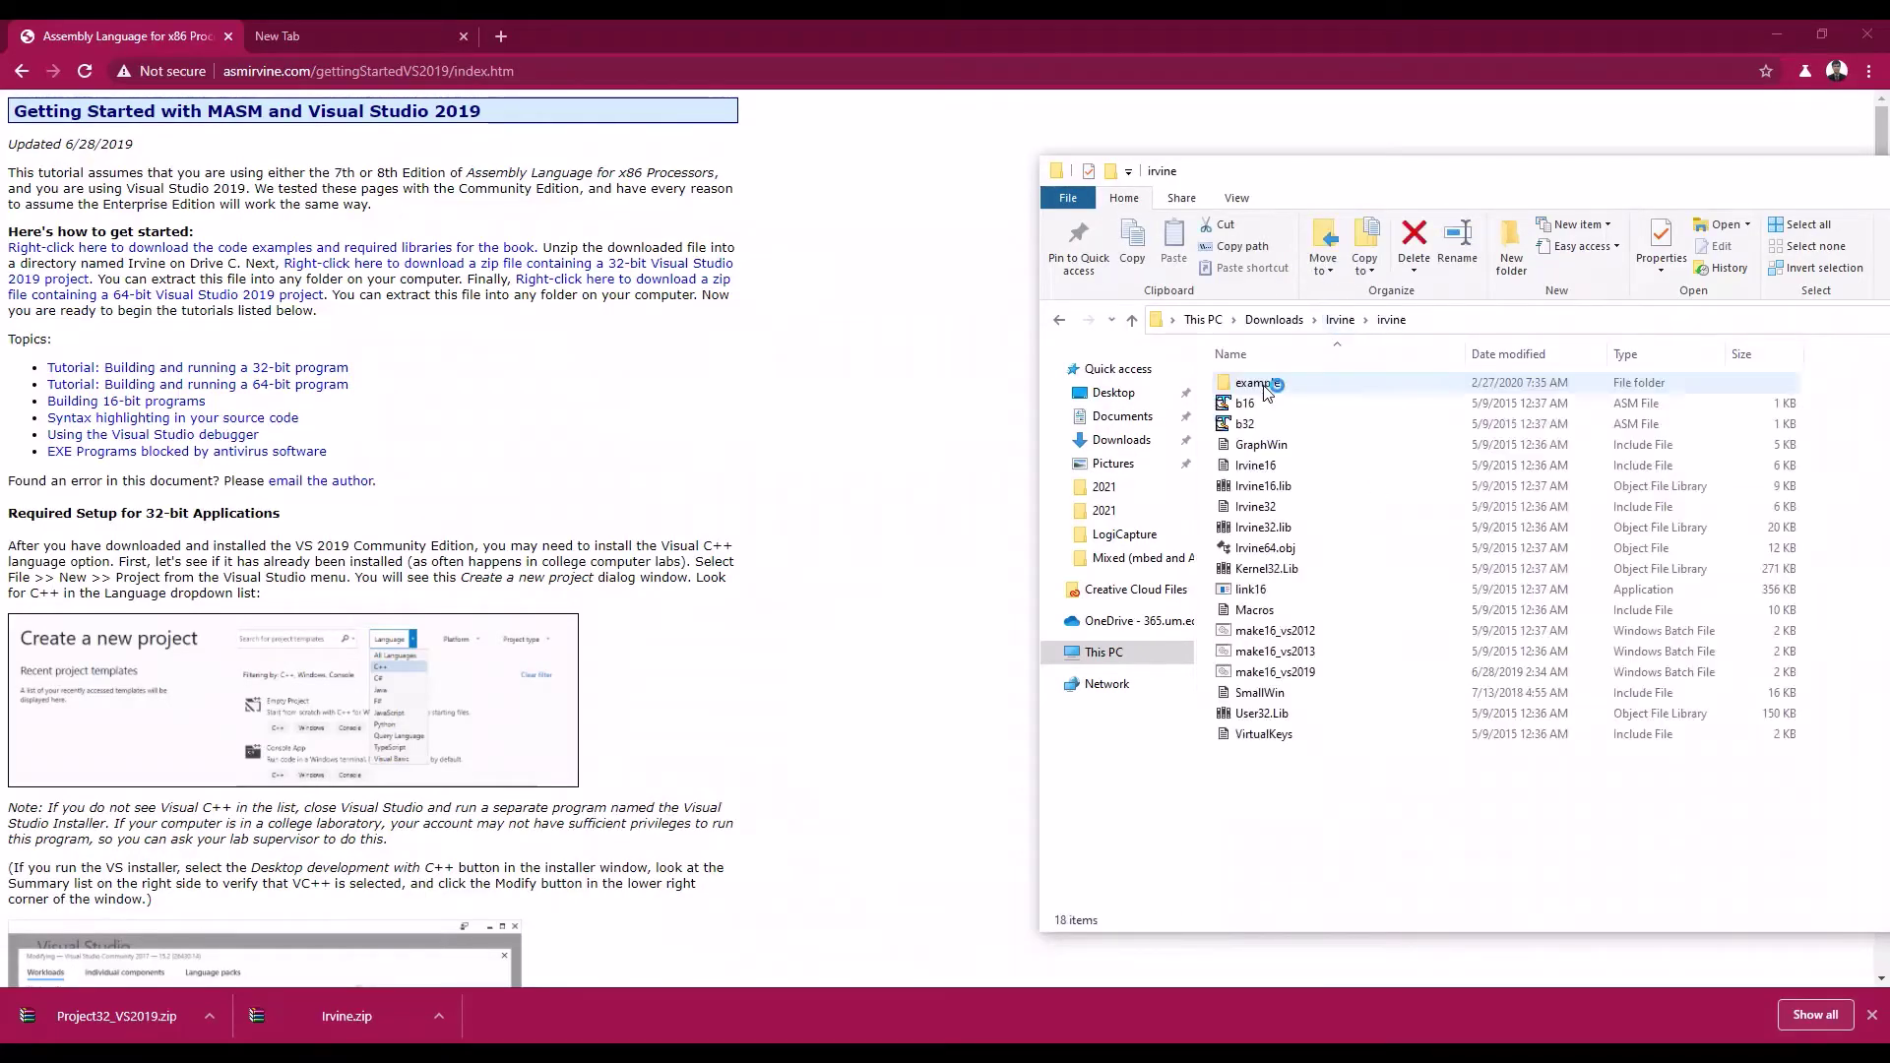
click(1339, 322)
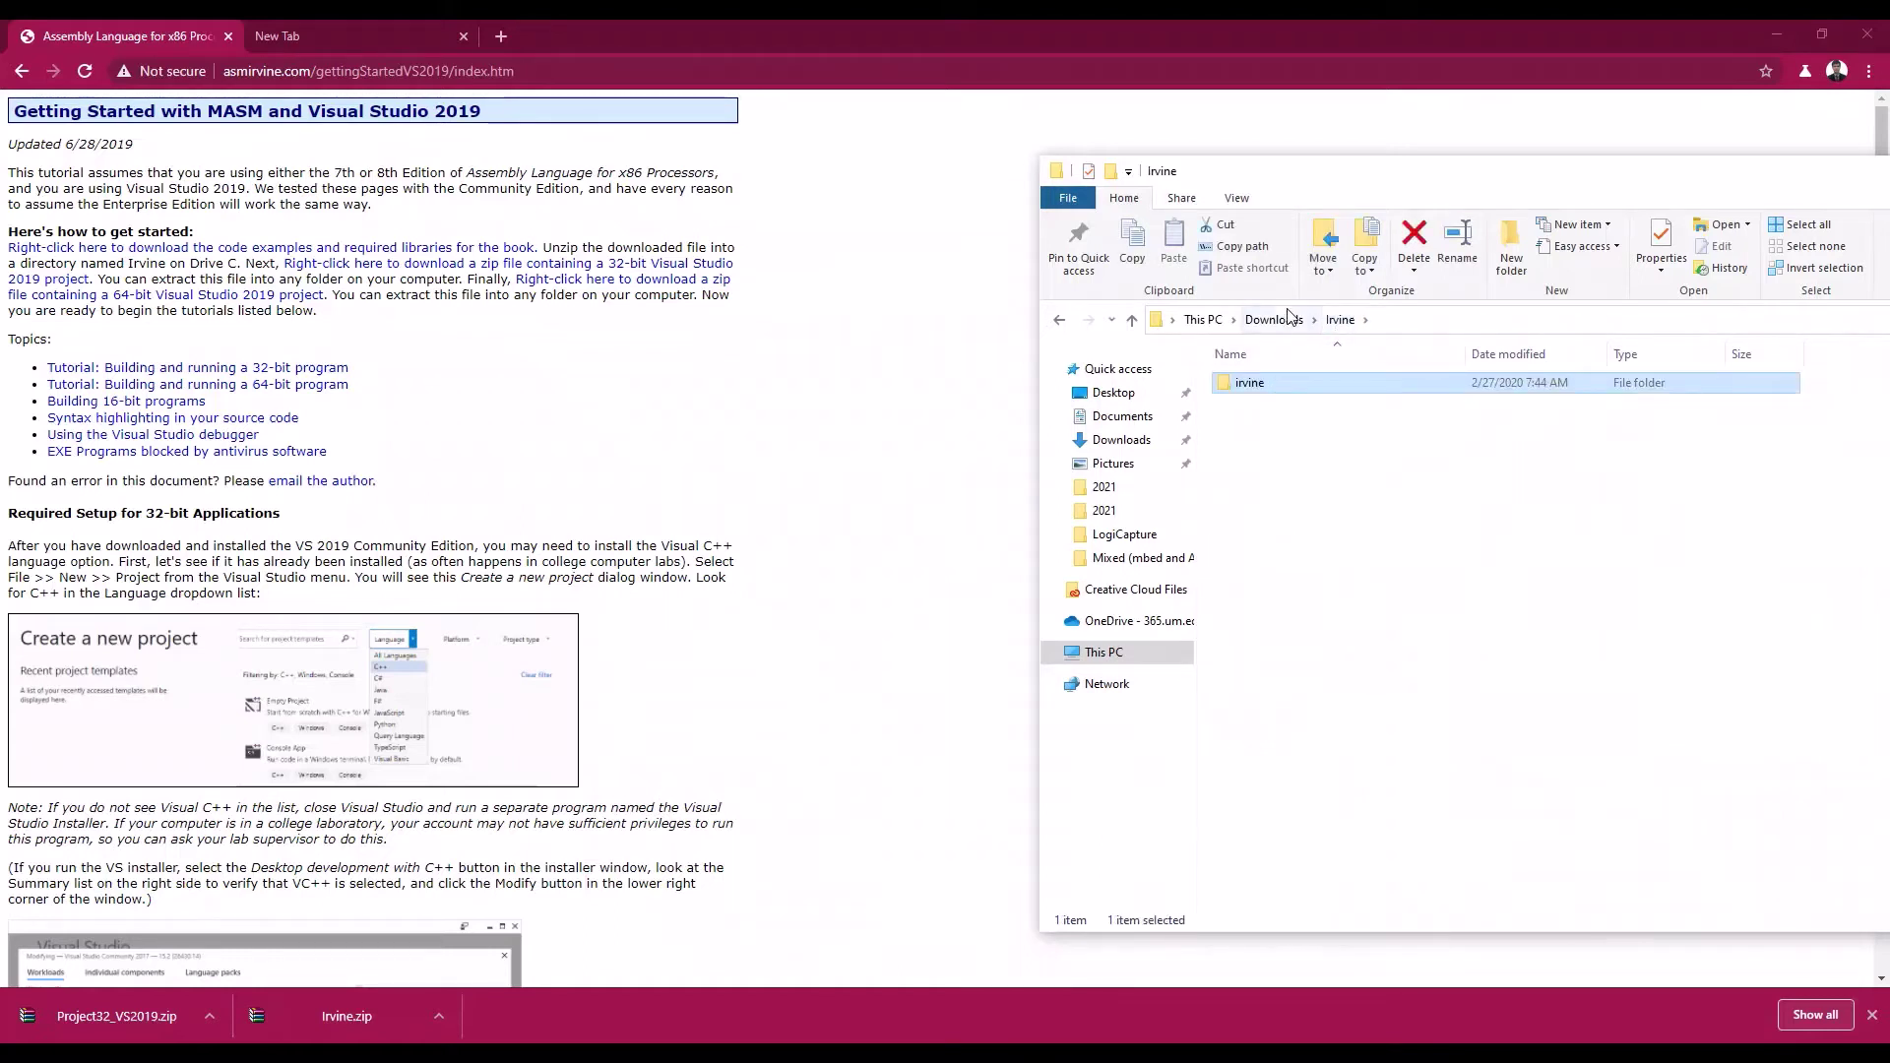
click(1289, 317)
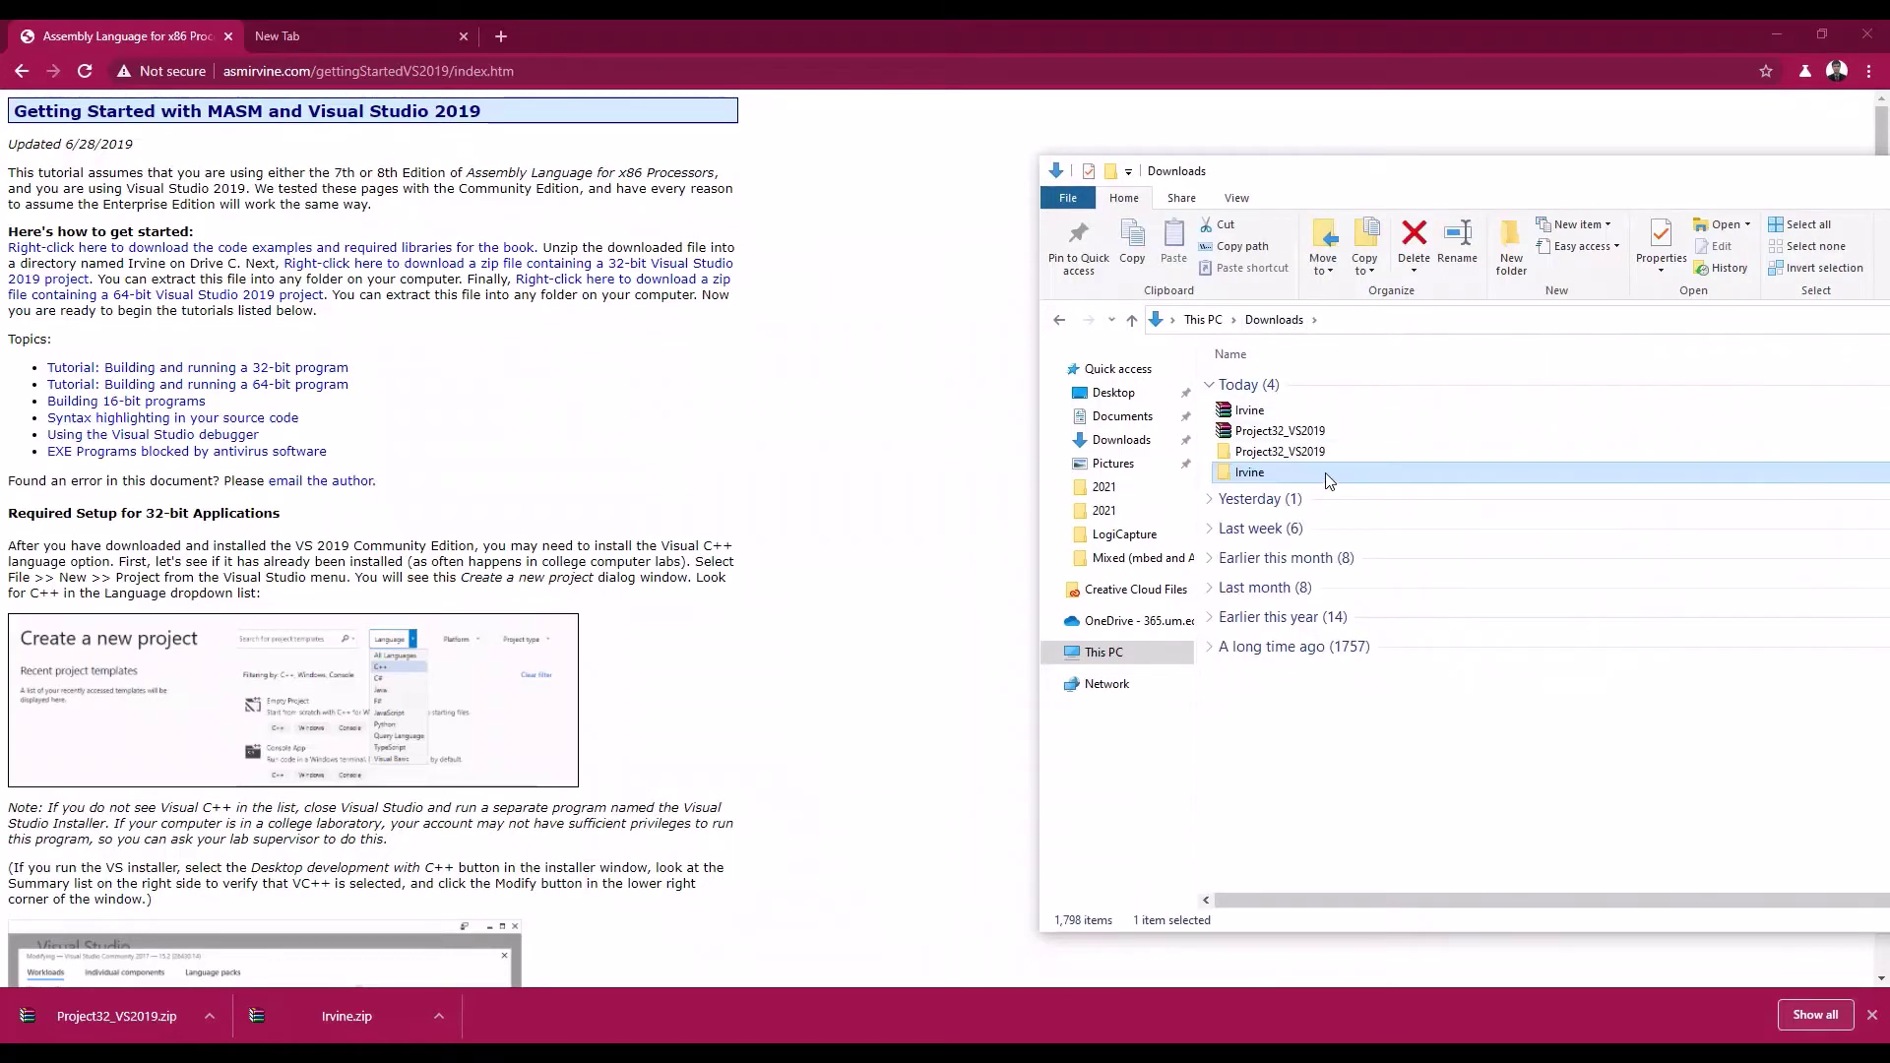
double_click(1330, 476)
click(1280, 319)
double_click(1285, 482)
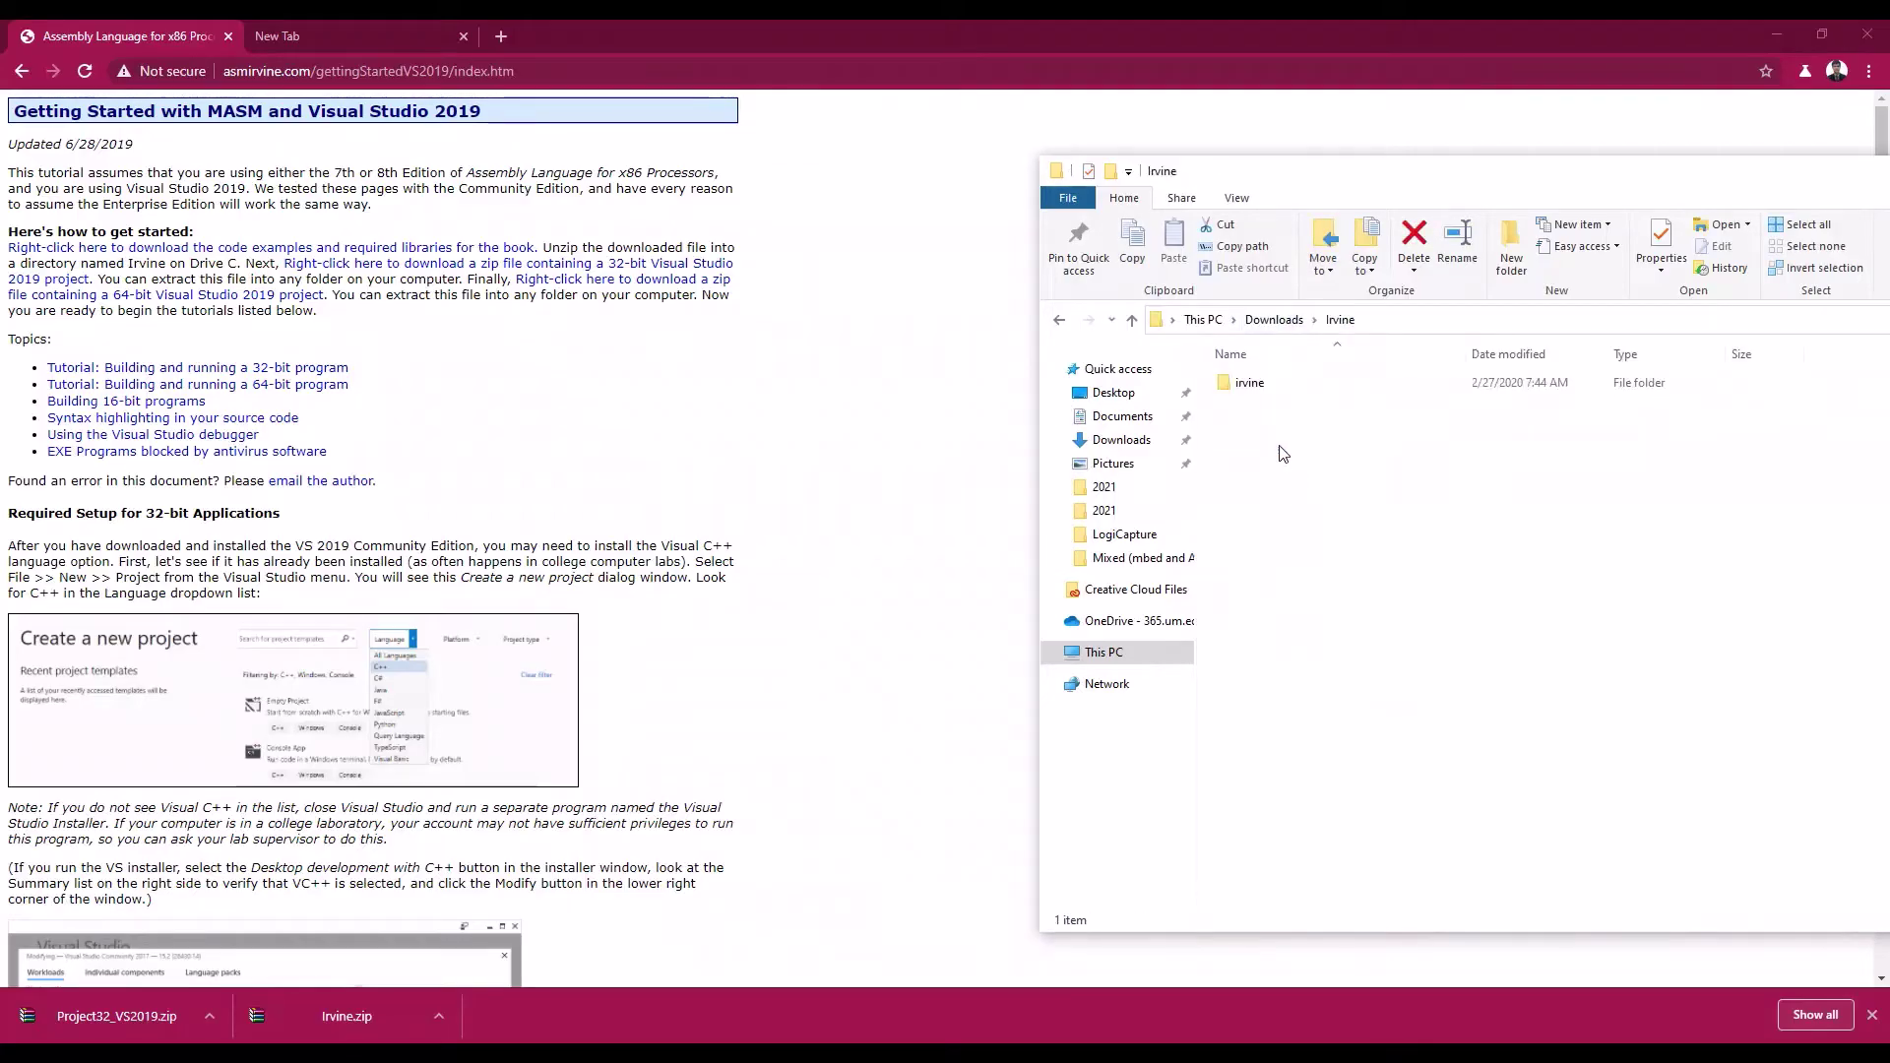
click(1255, 391)
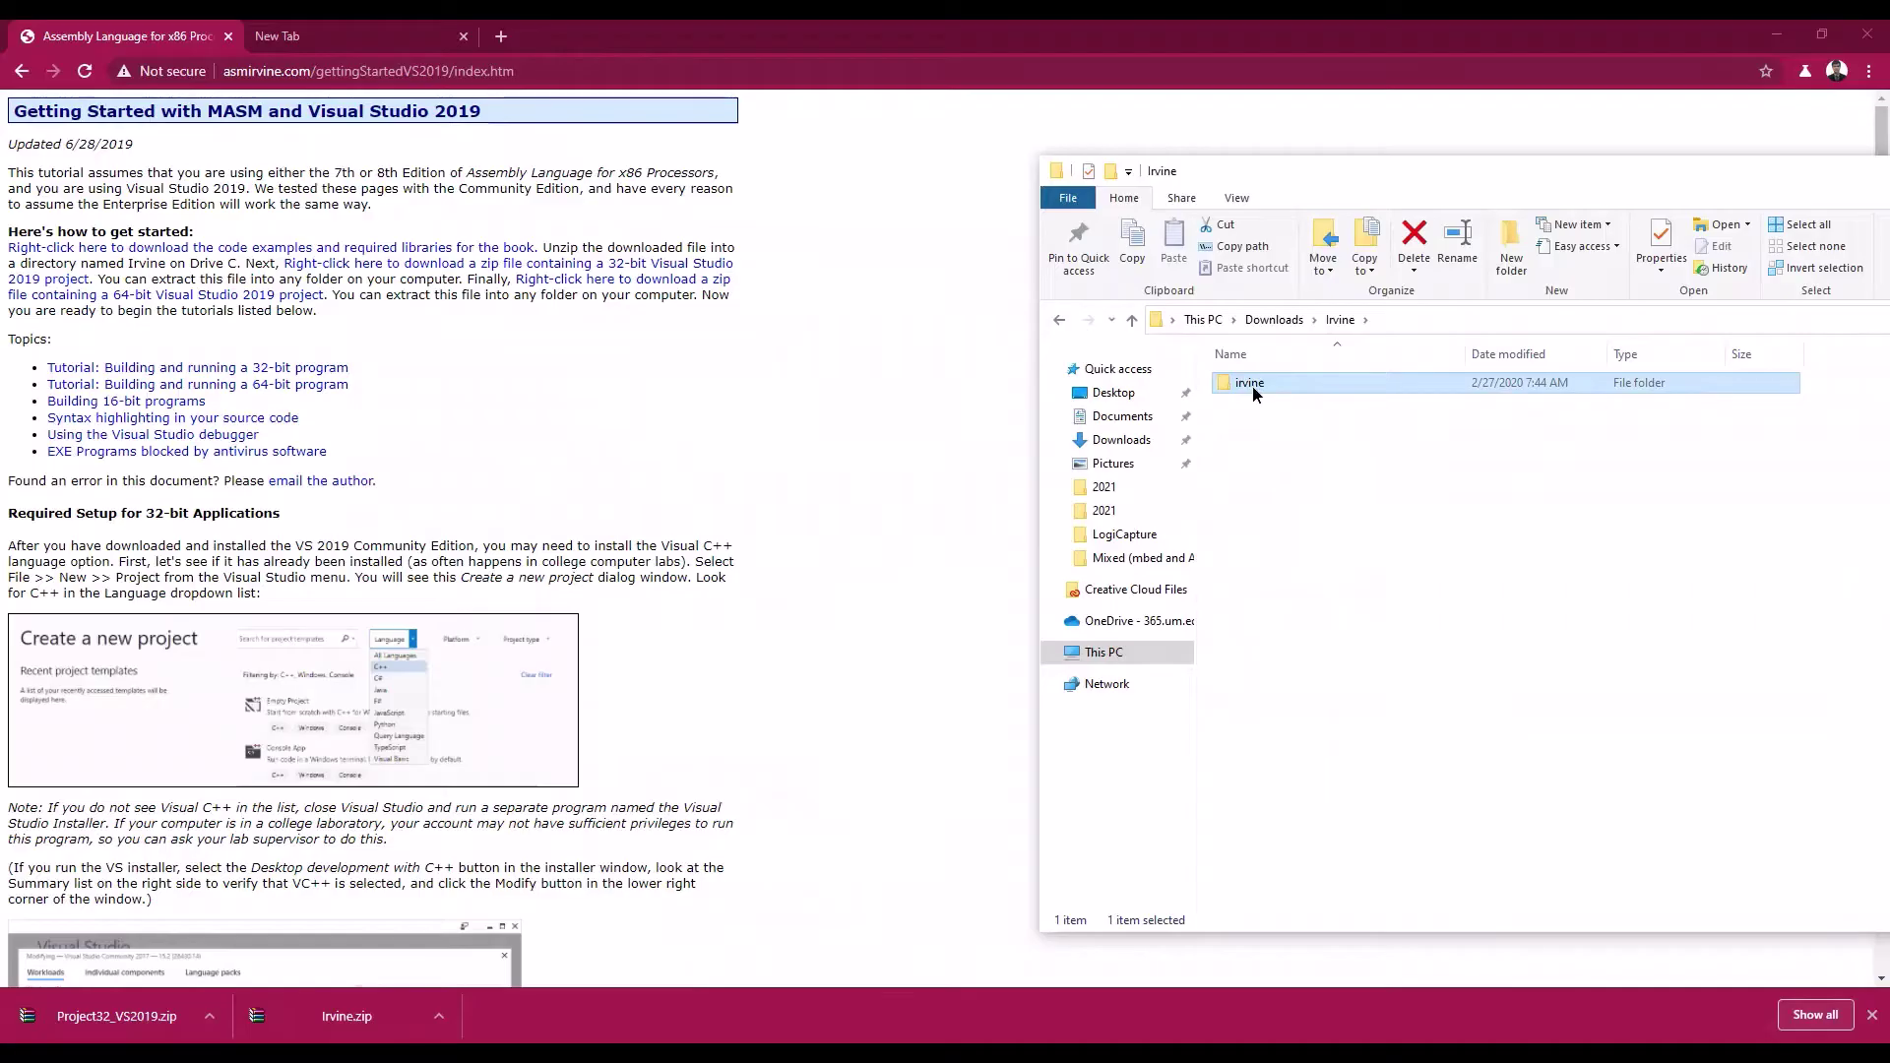
double_click(1256, 393)
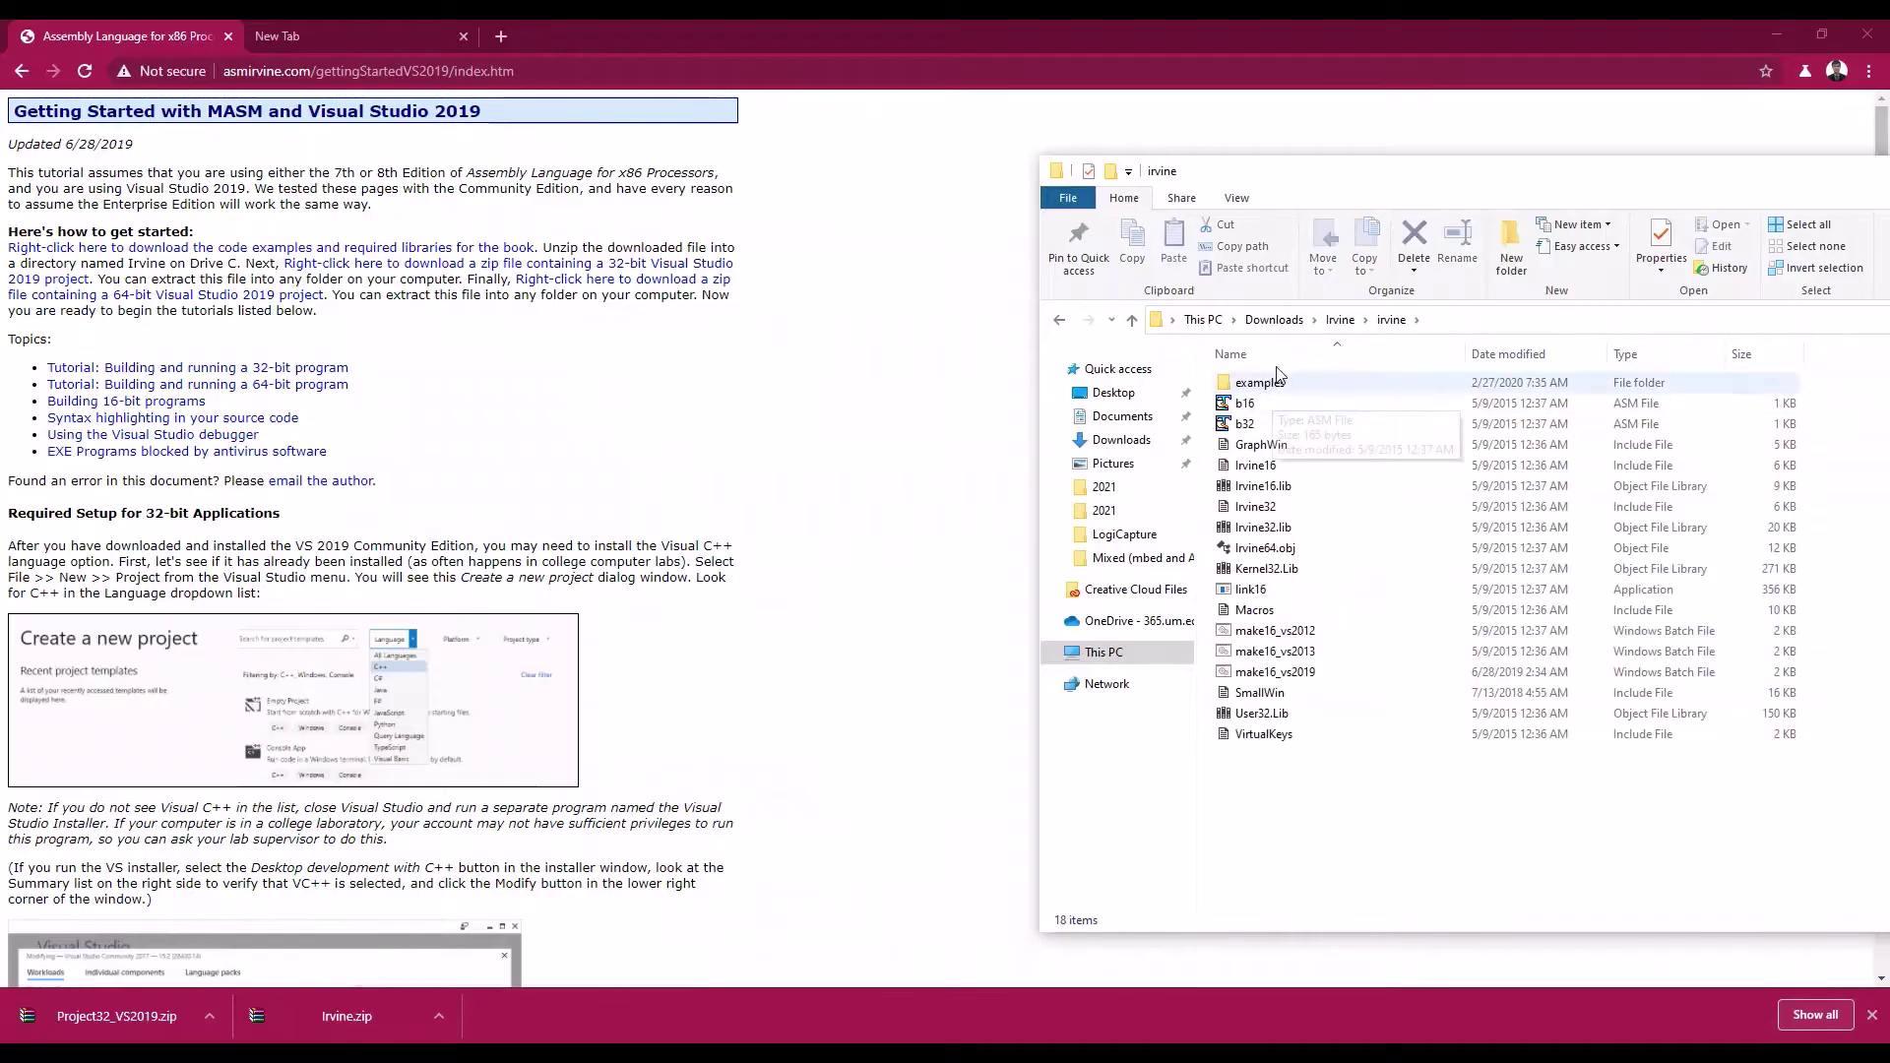
click(1341, 321)
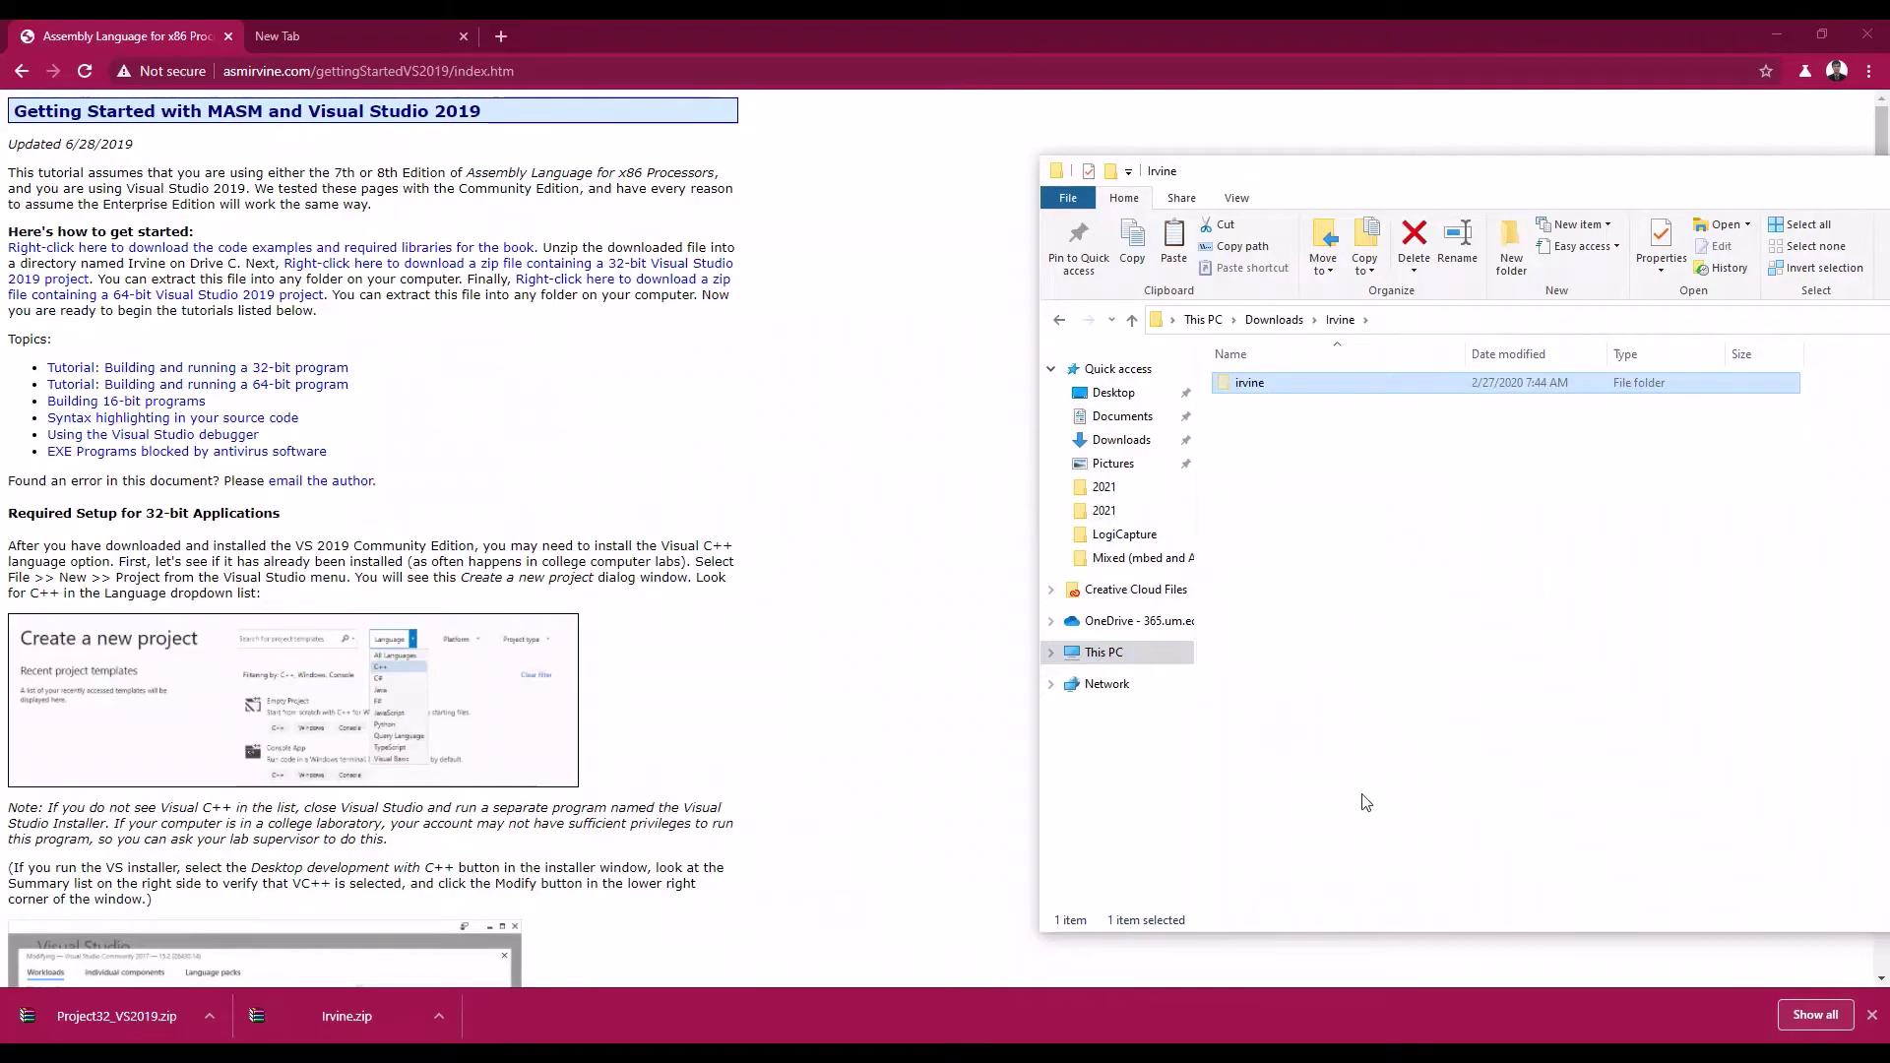
key(alt+Left)
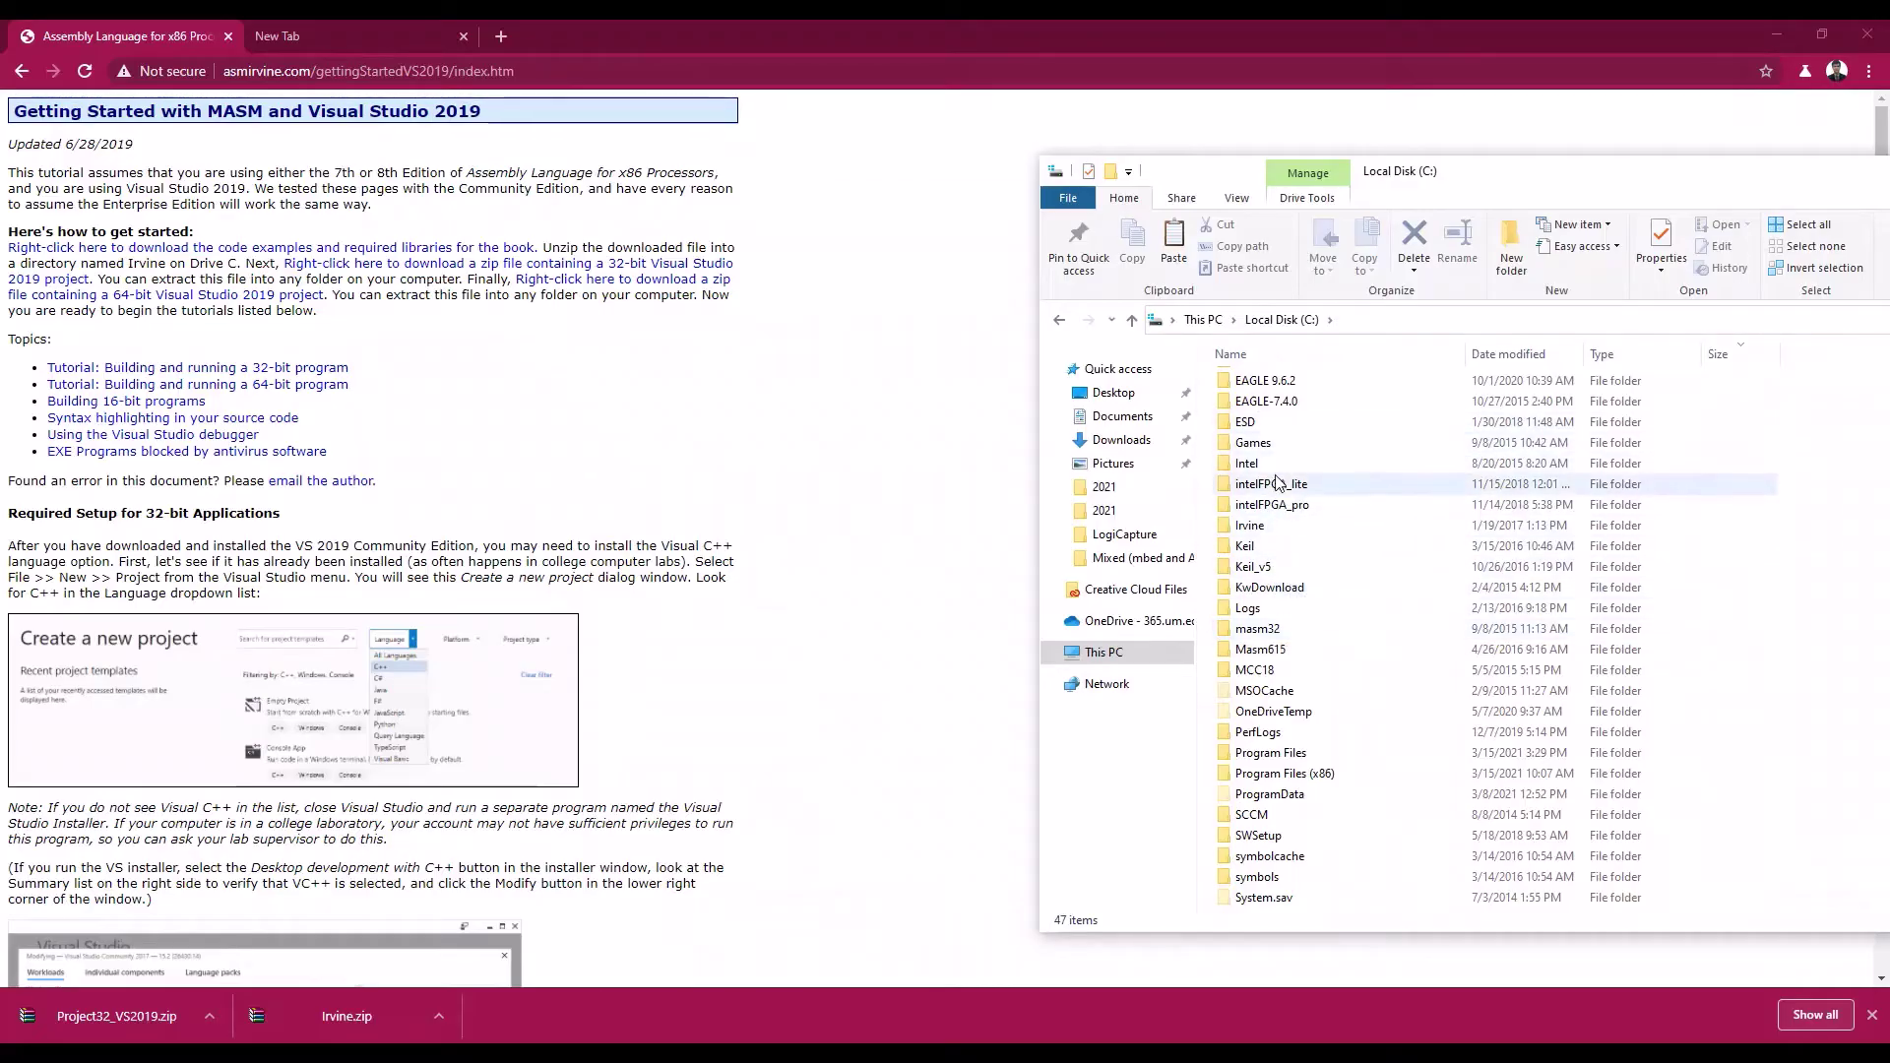
Step: Inspect the existing C:\Irvine folder's contents, then return to Local Disk (C:)
click(1273, 527)
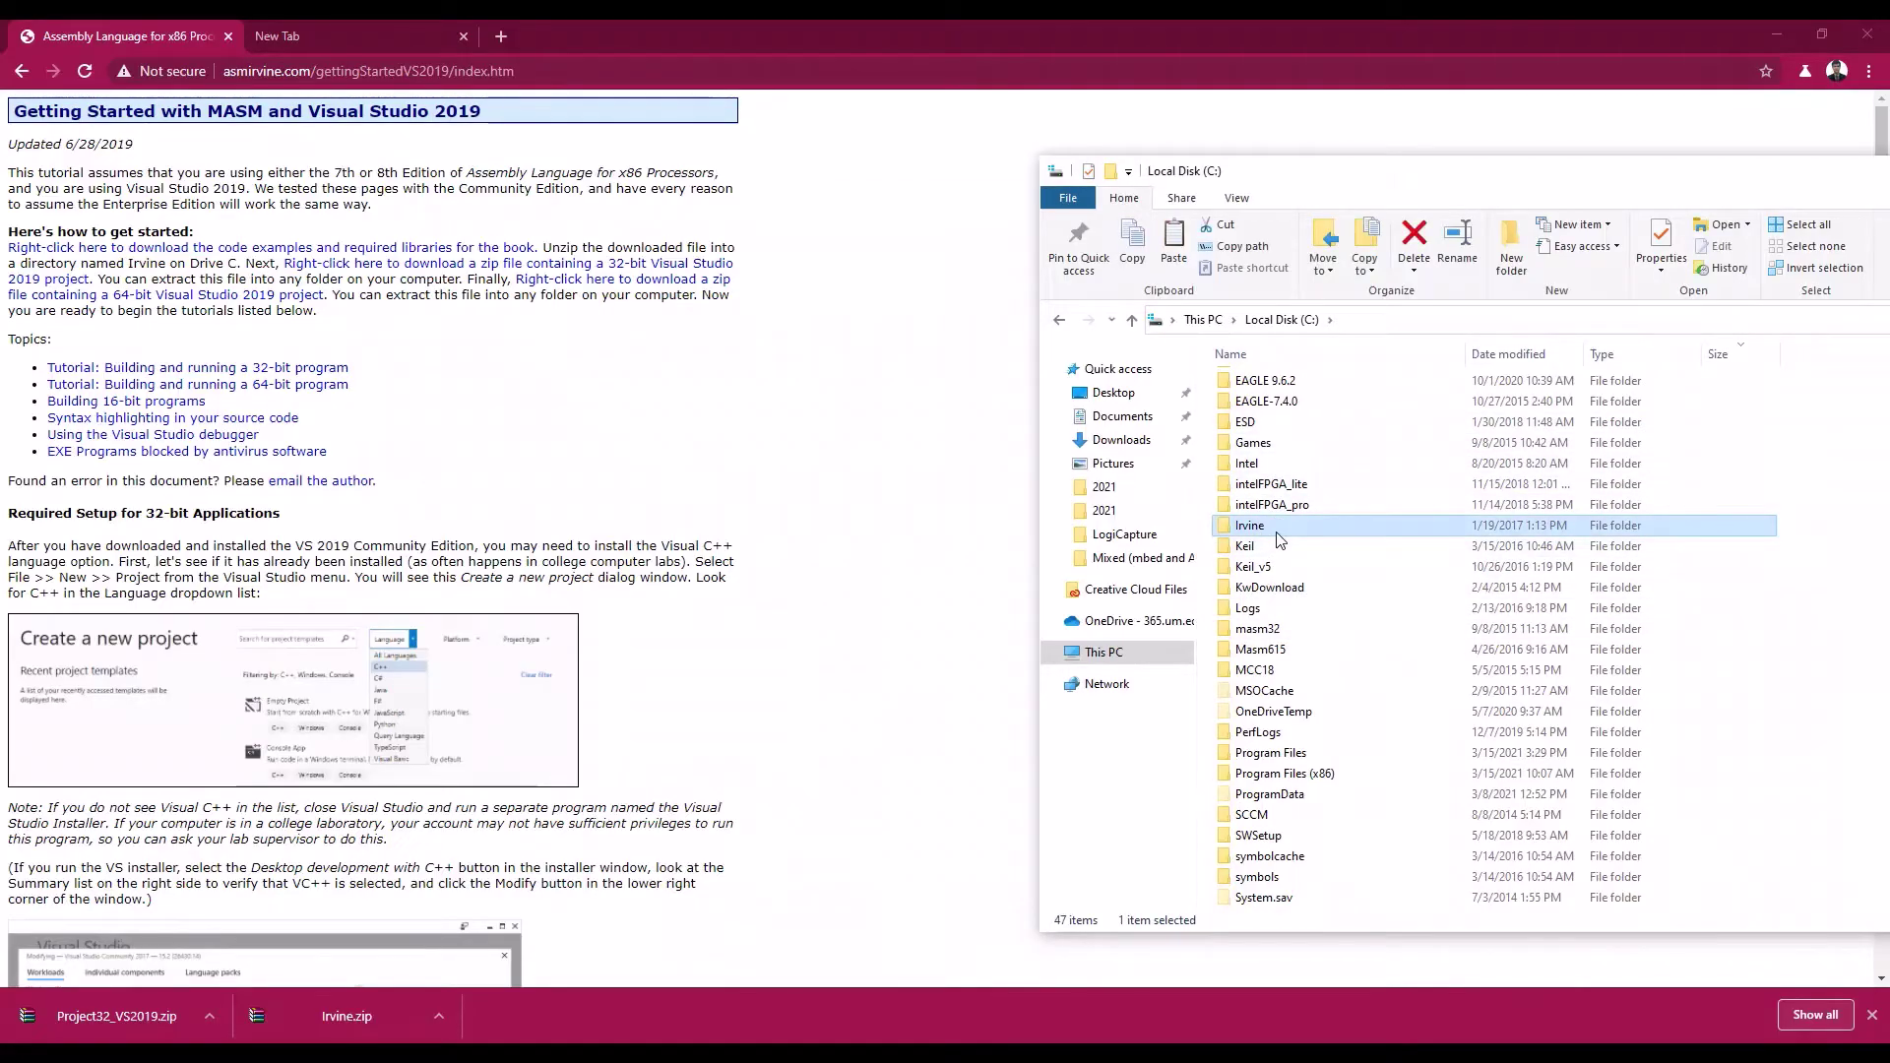
double_click(1270, 526)
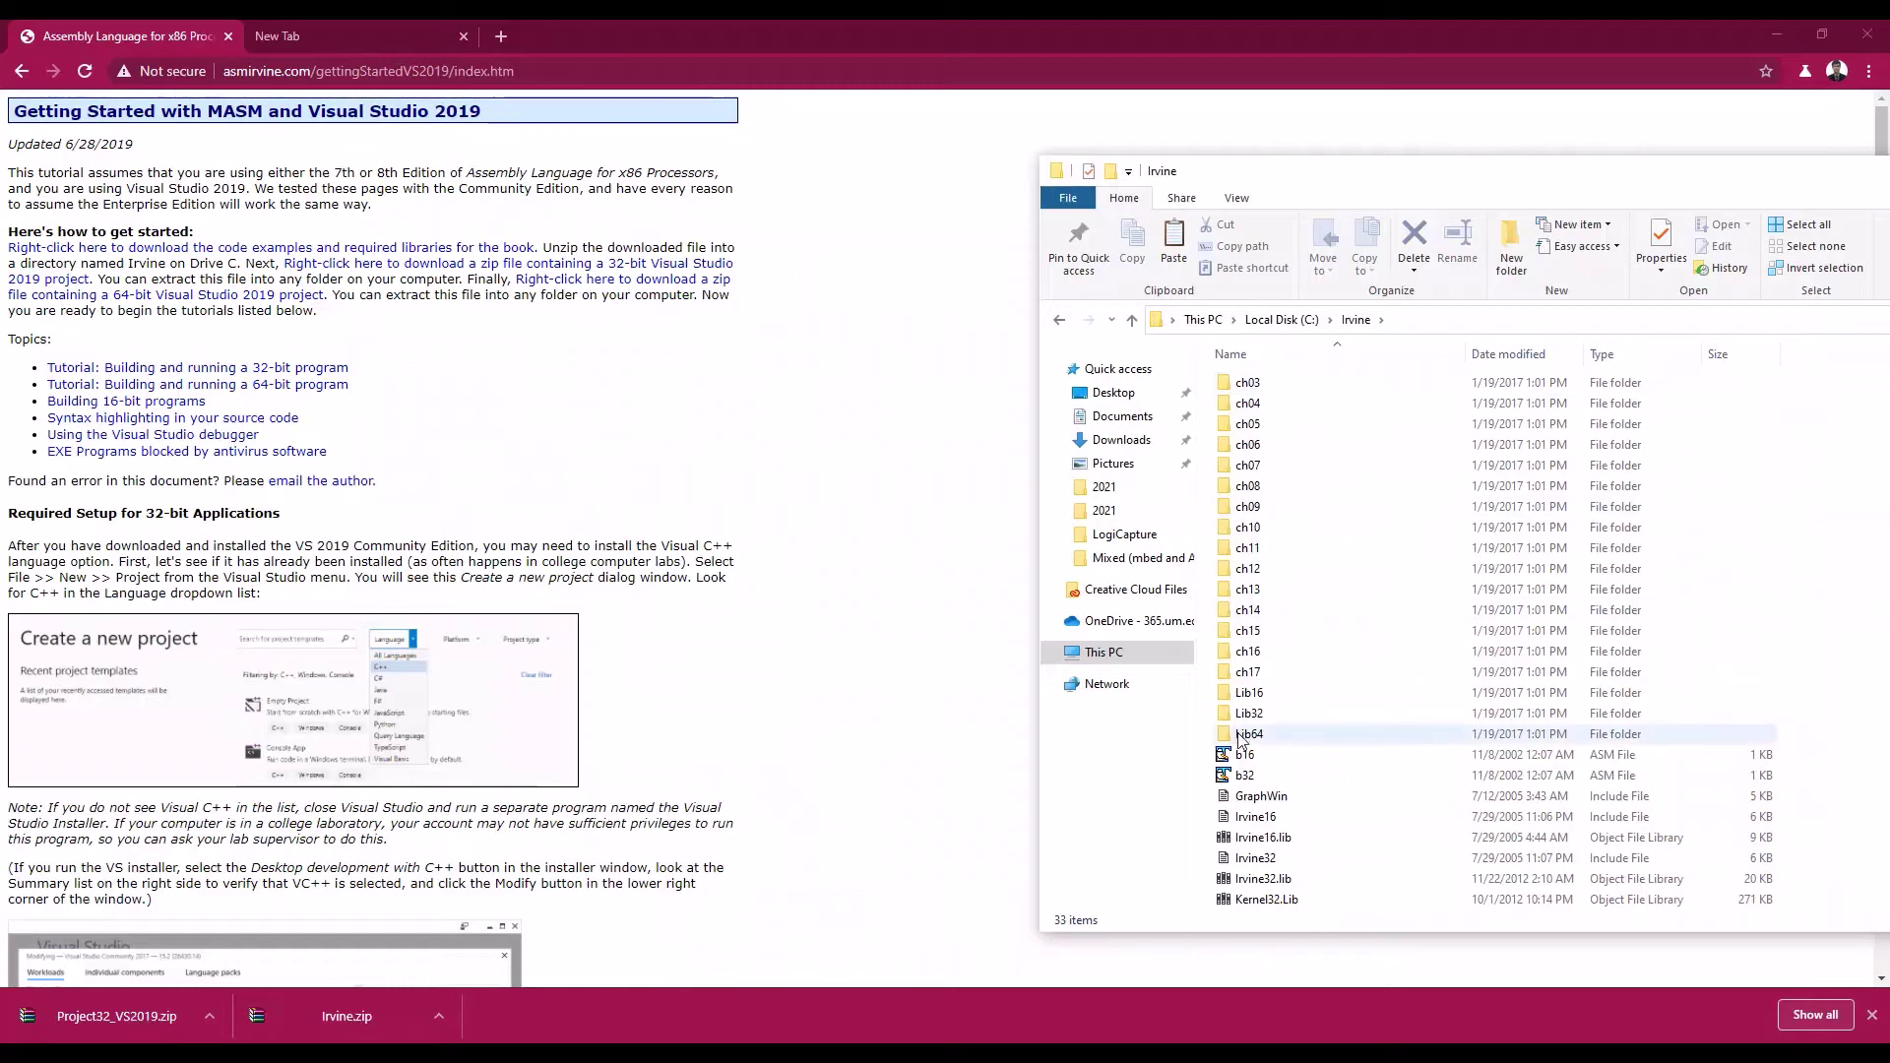
scroll(1345, 797, down, 3)
scroll(1345, 797, up, 3)
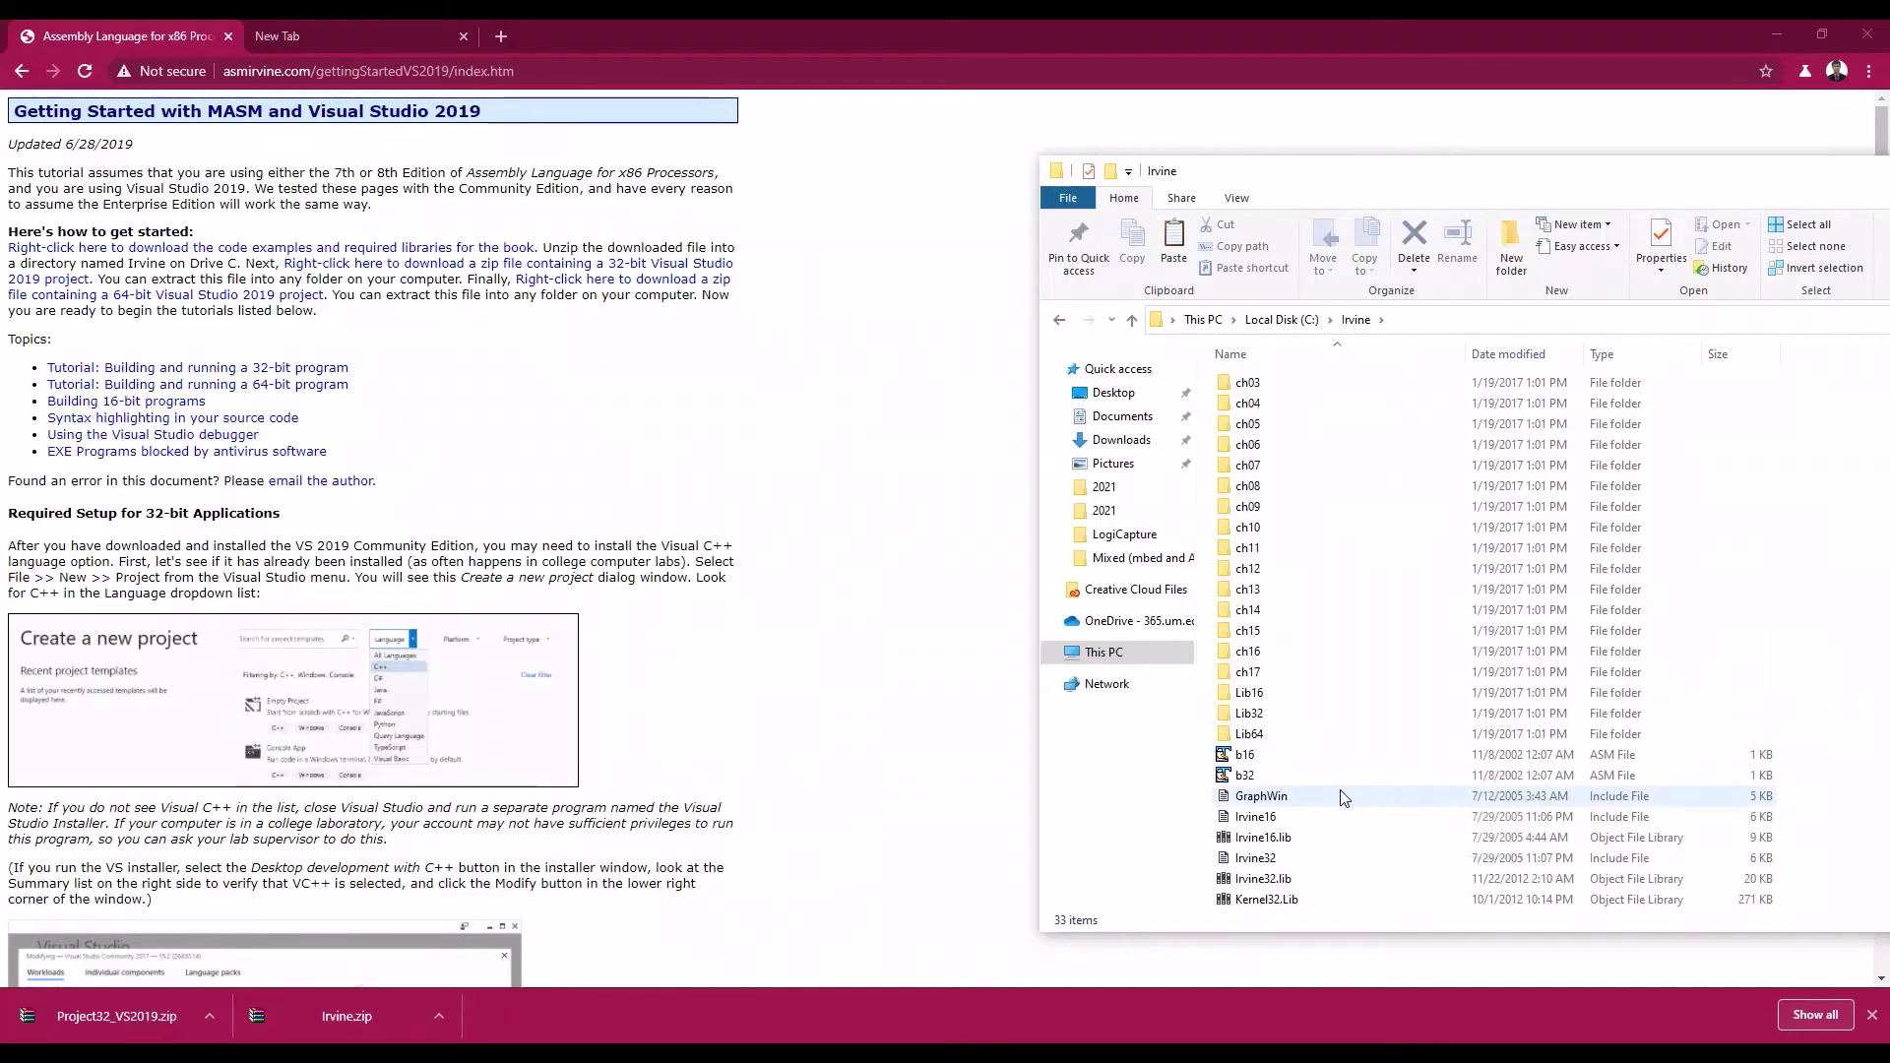
scroll(1309, 746, down, 3)
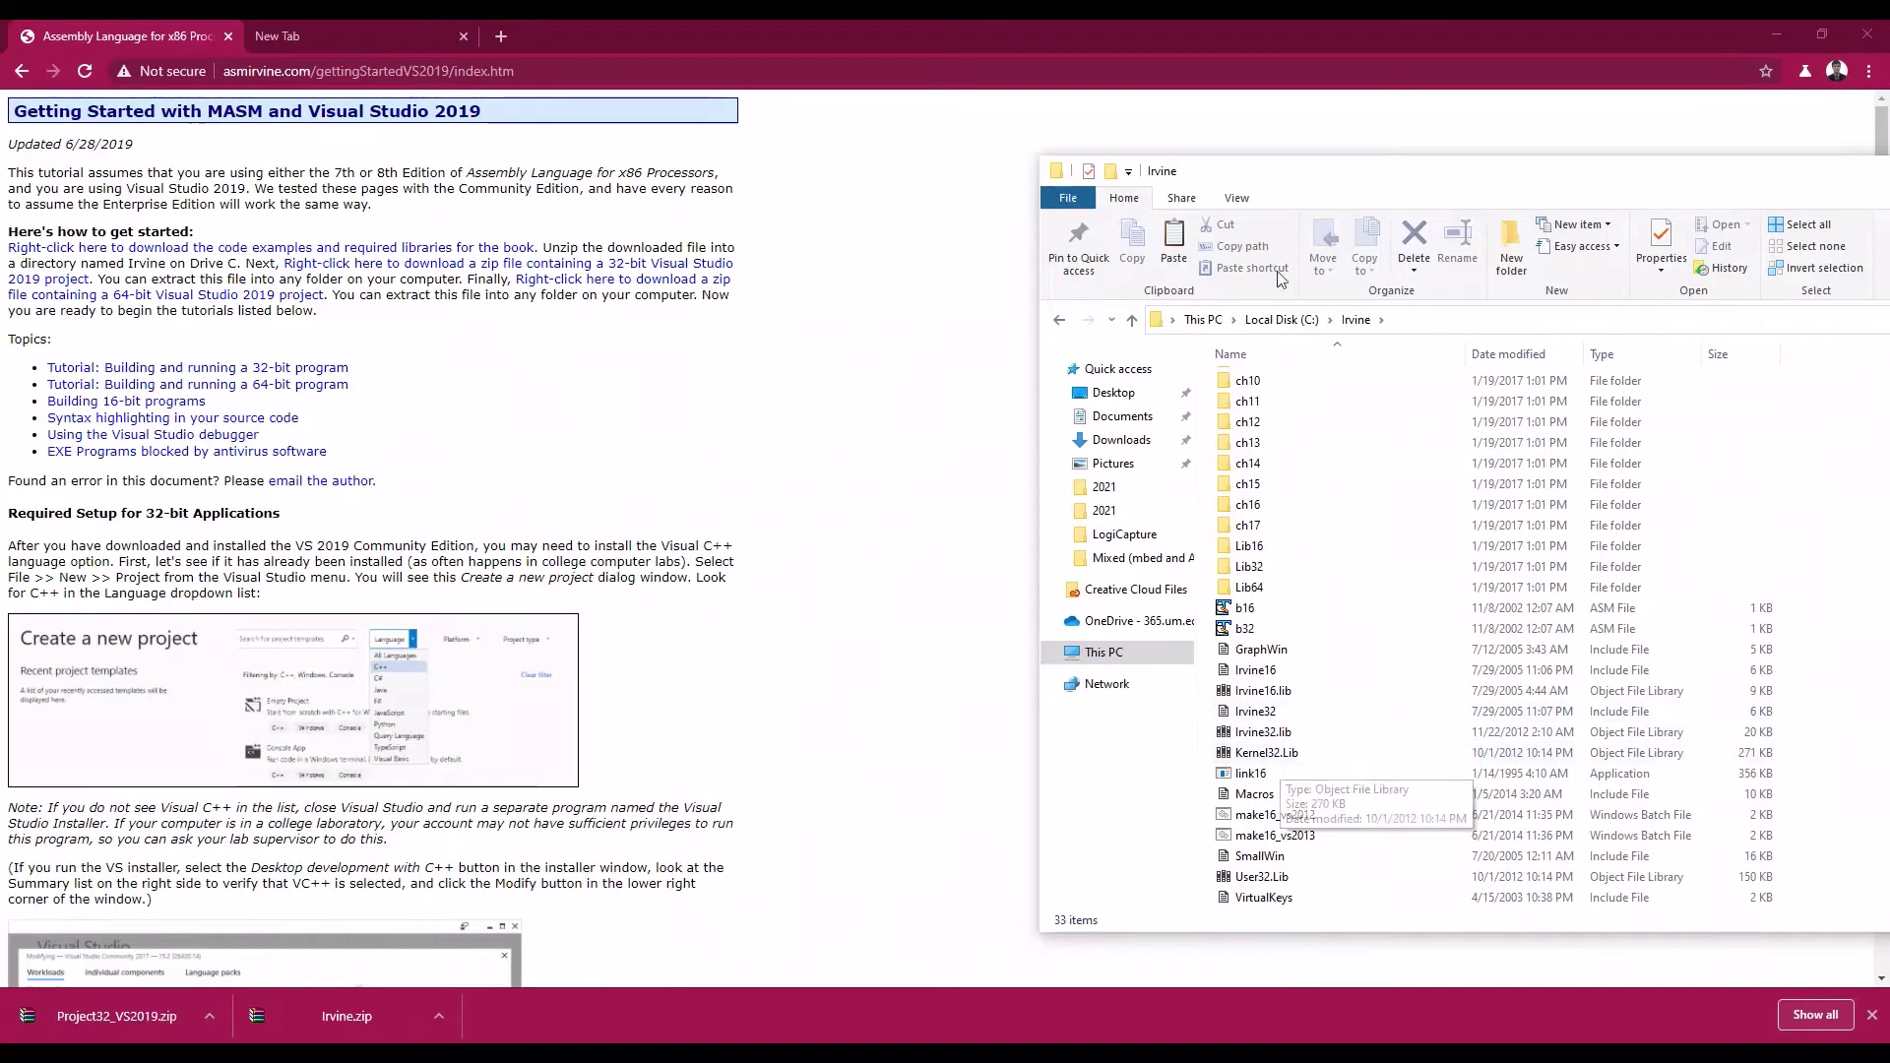
click(1279, 325)
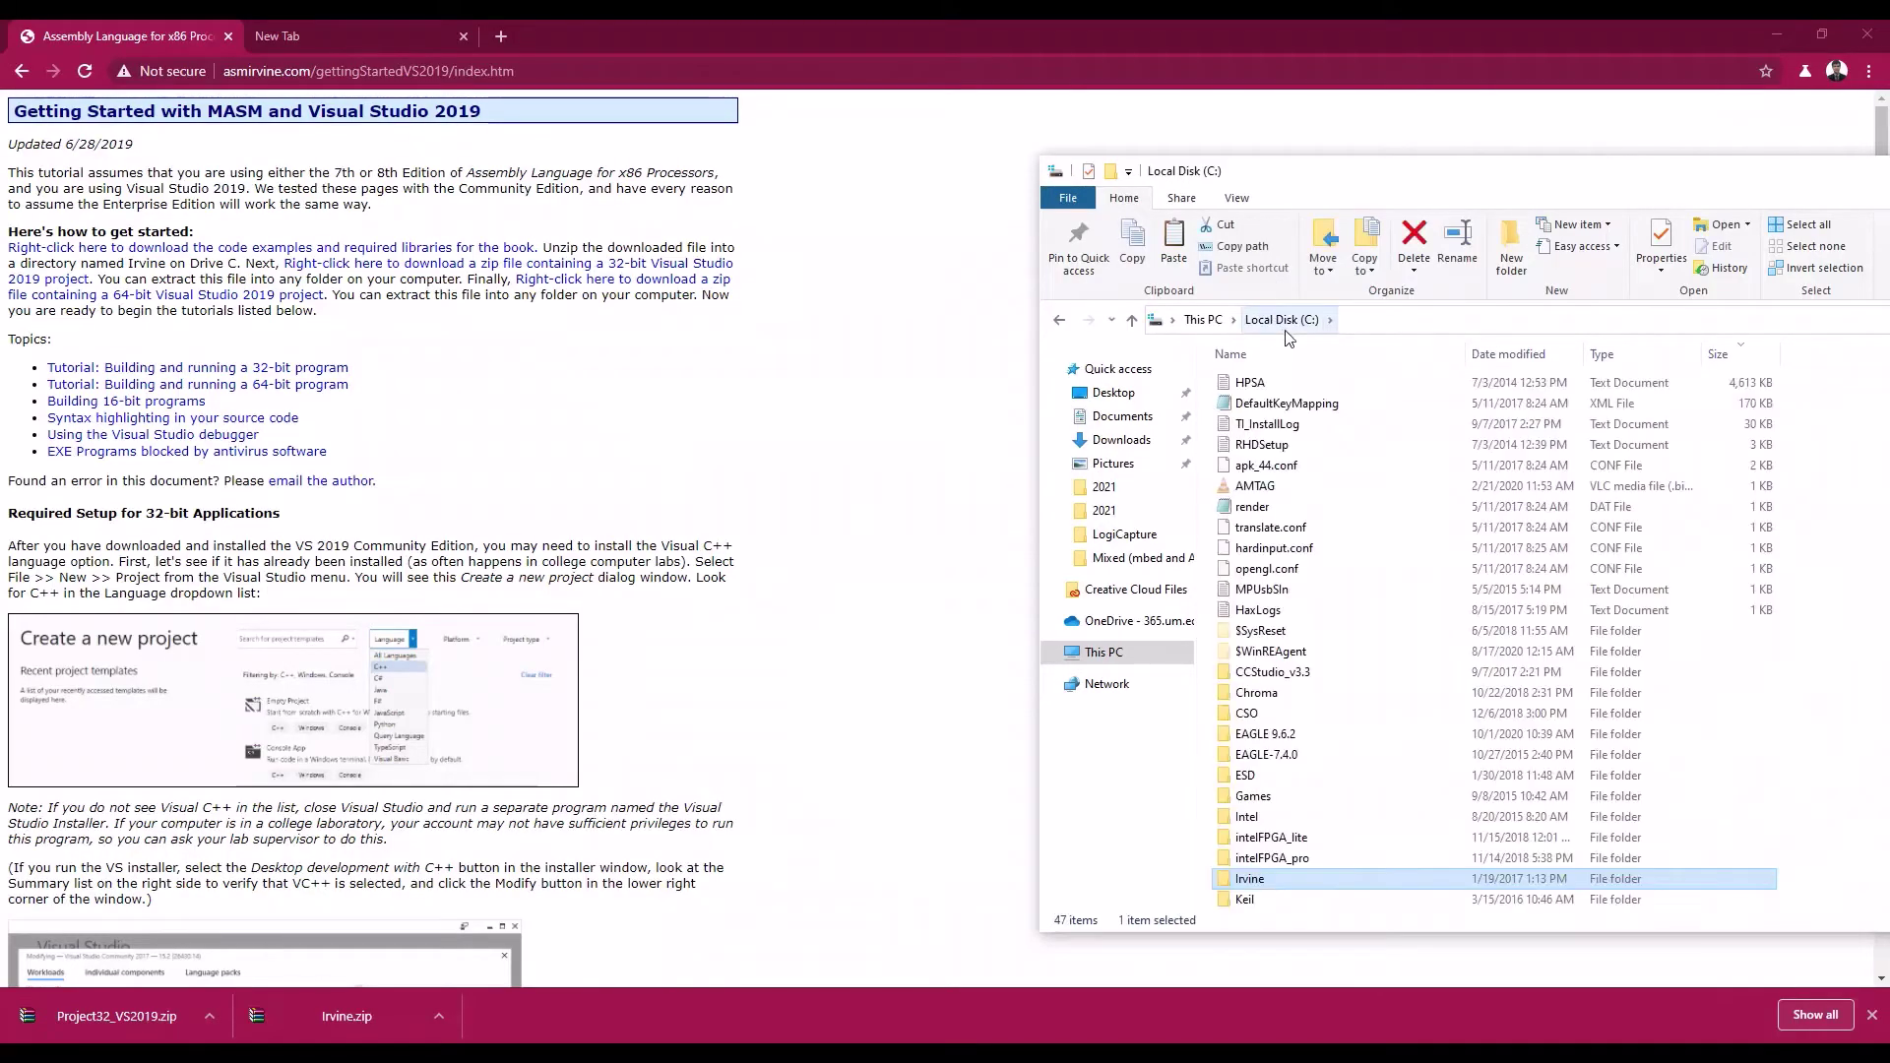
Step: Go to Downloads and open the inner Project32_VS2019 folder containing Project.sln
click(1331, 319)
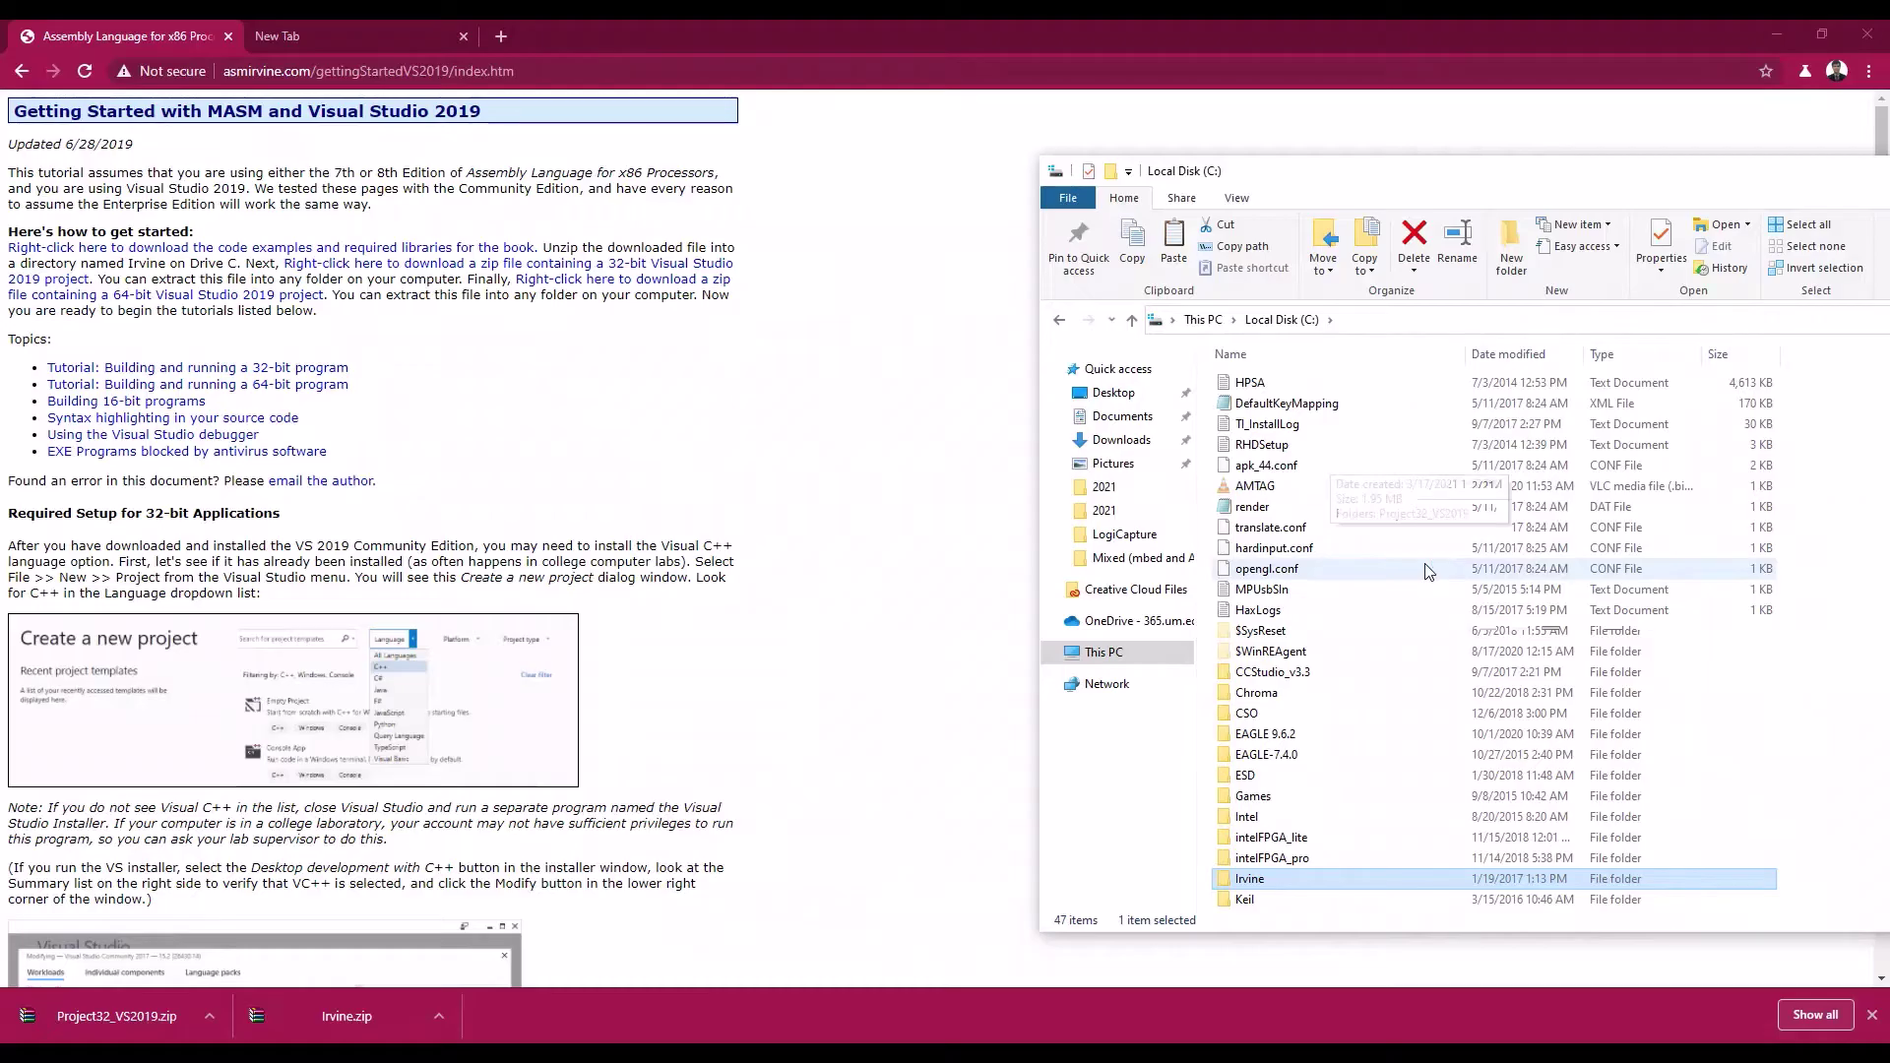
click(1334, 466)
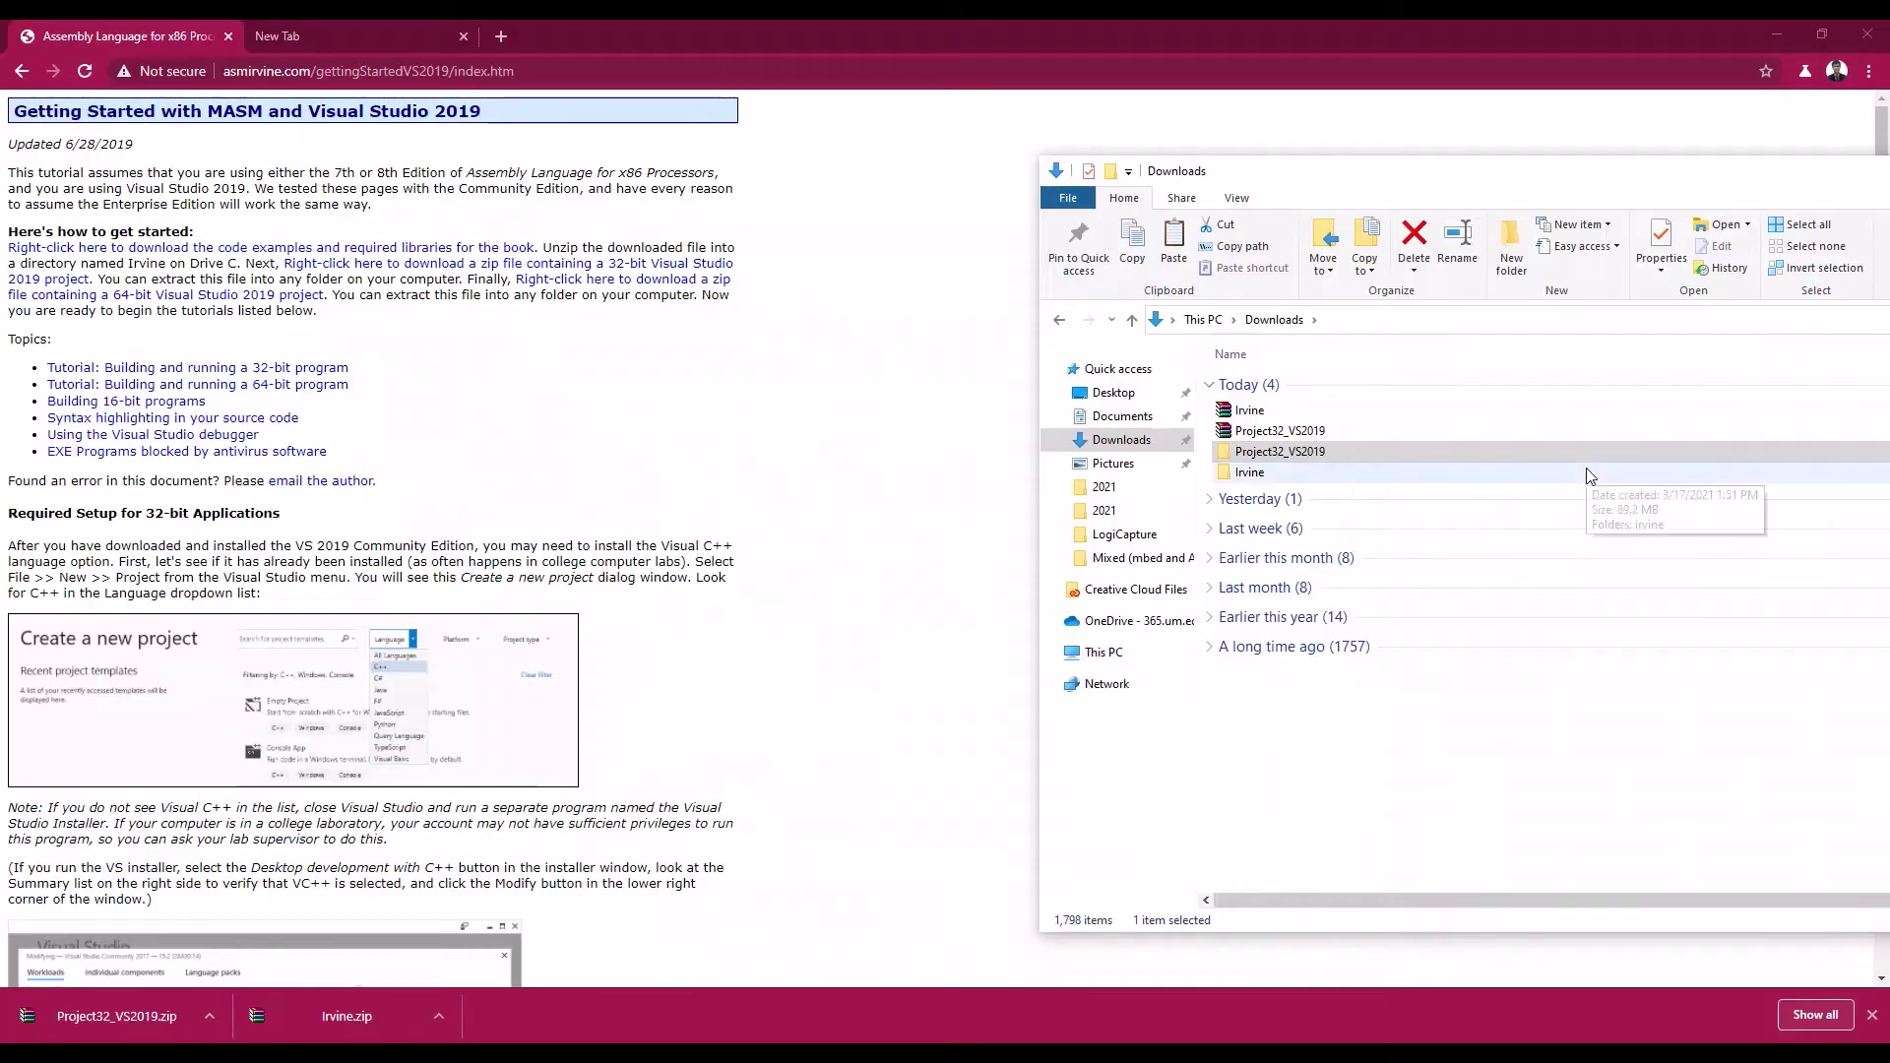
double_click(1351, 461)
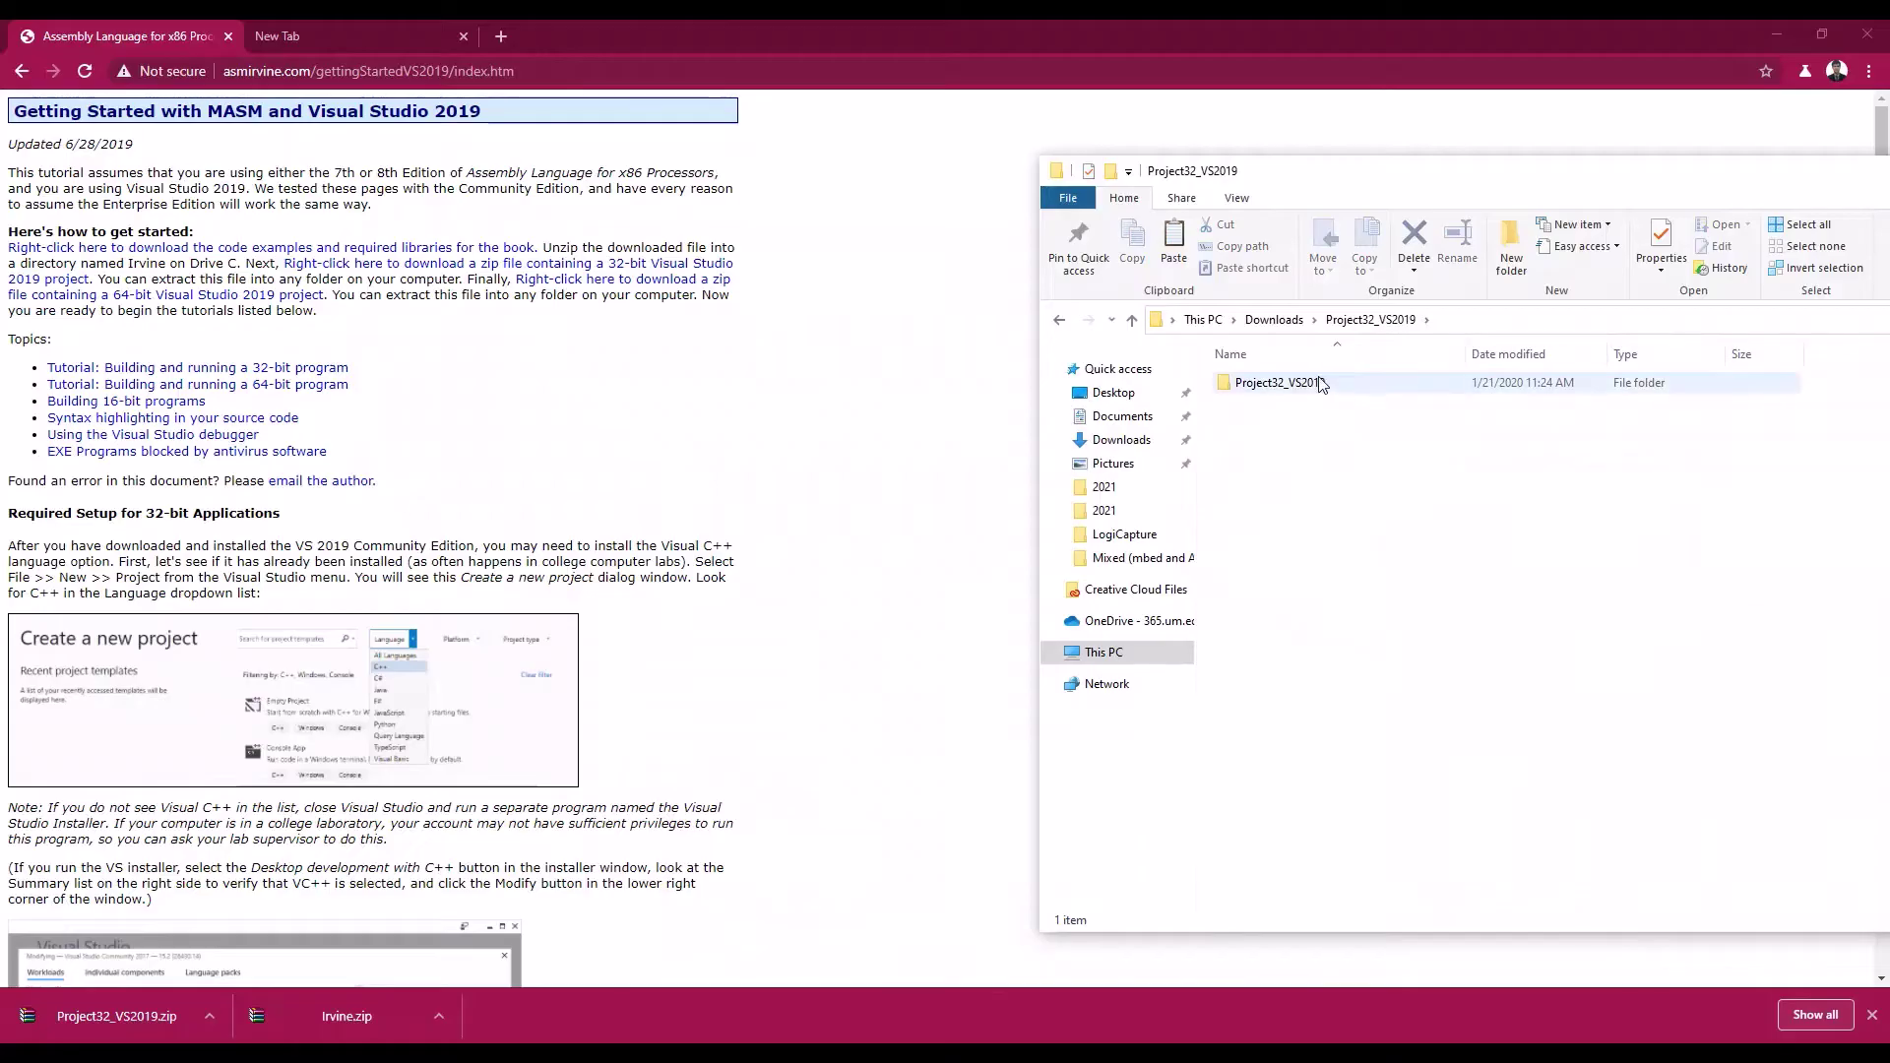
double_click(1320, 384)
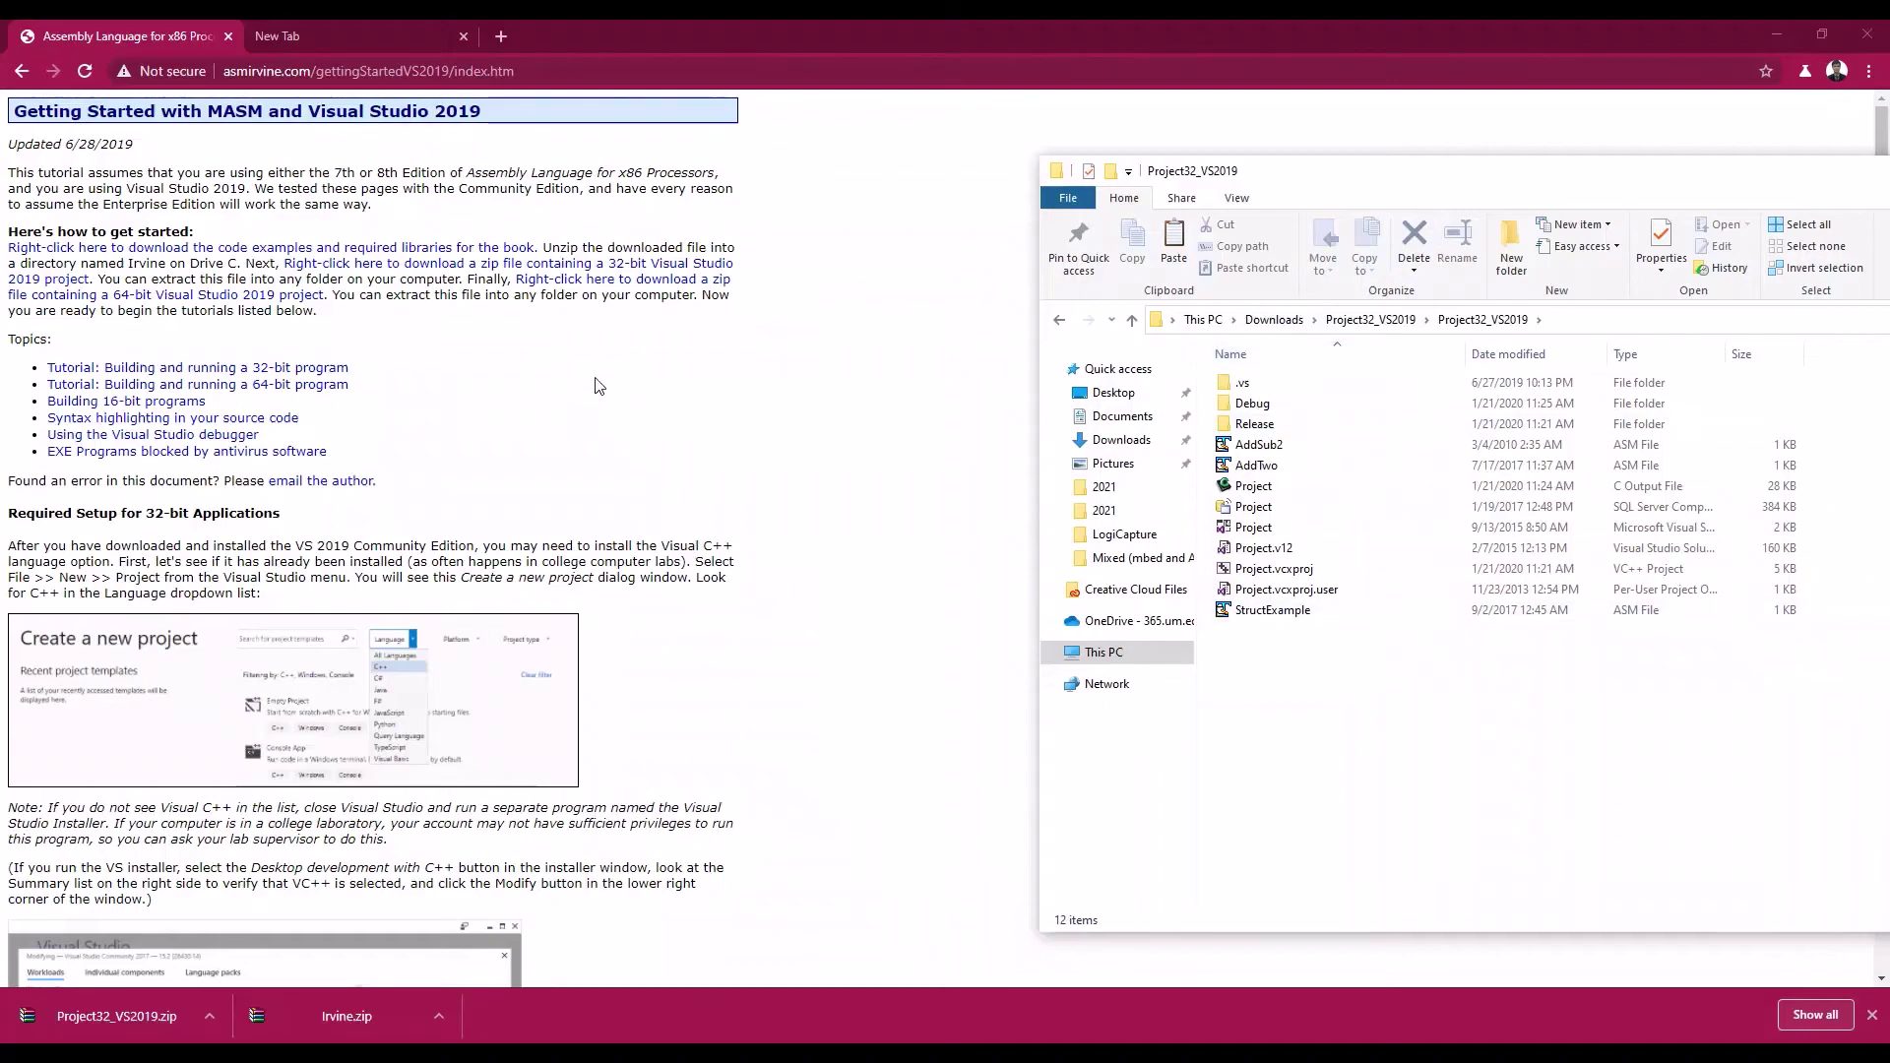
Step: Scroll through the asmirvine MASM and Visual Studio 2019 tutorial page to review its setup instructions
scroll(600, 385, down, 12)
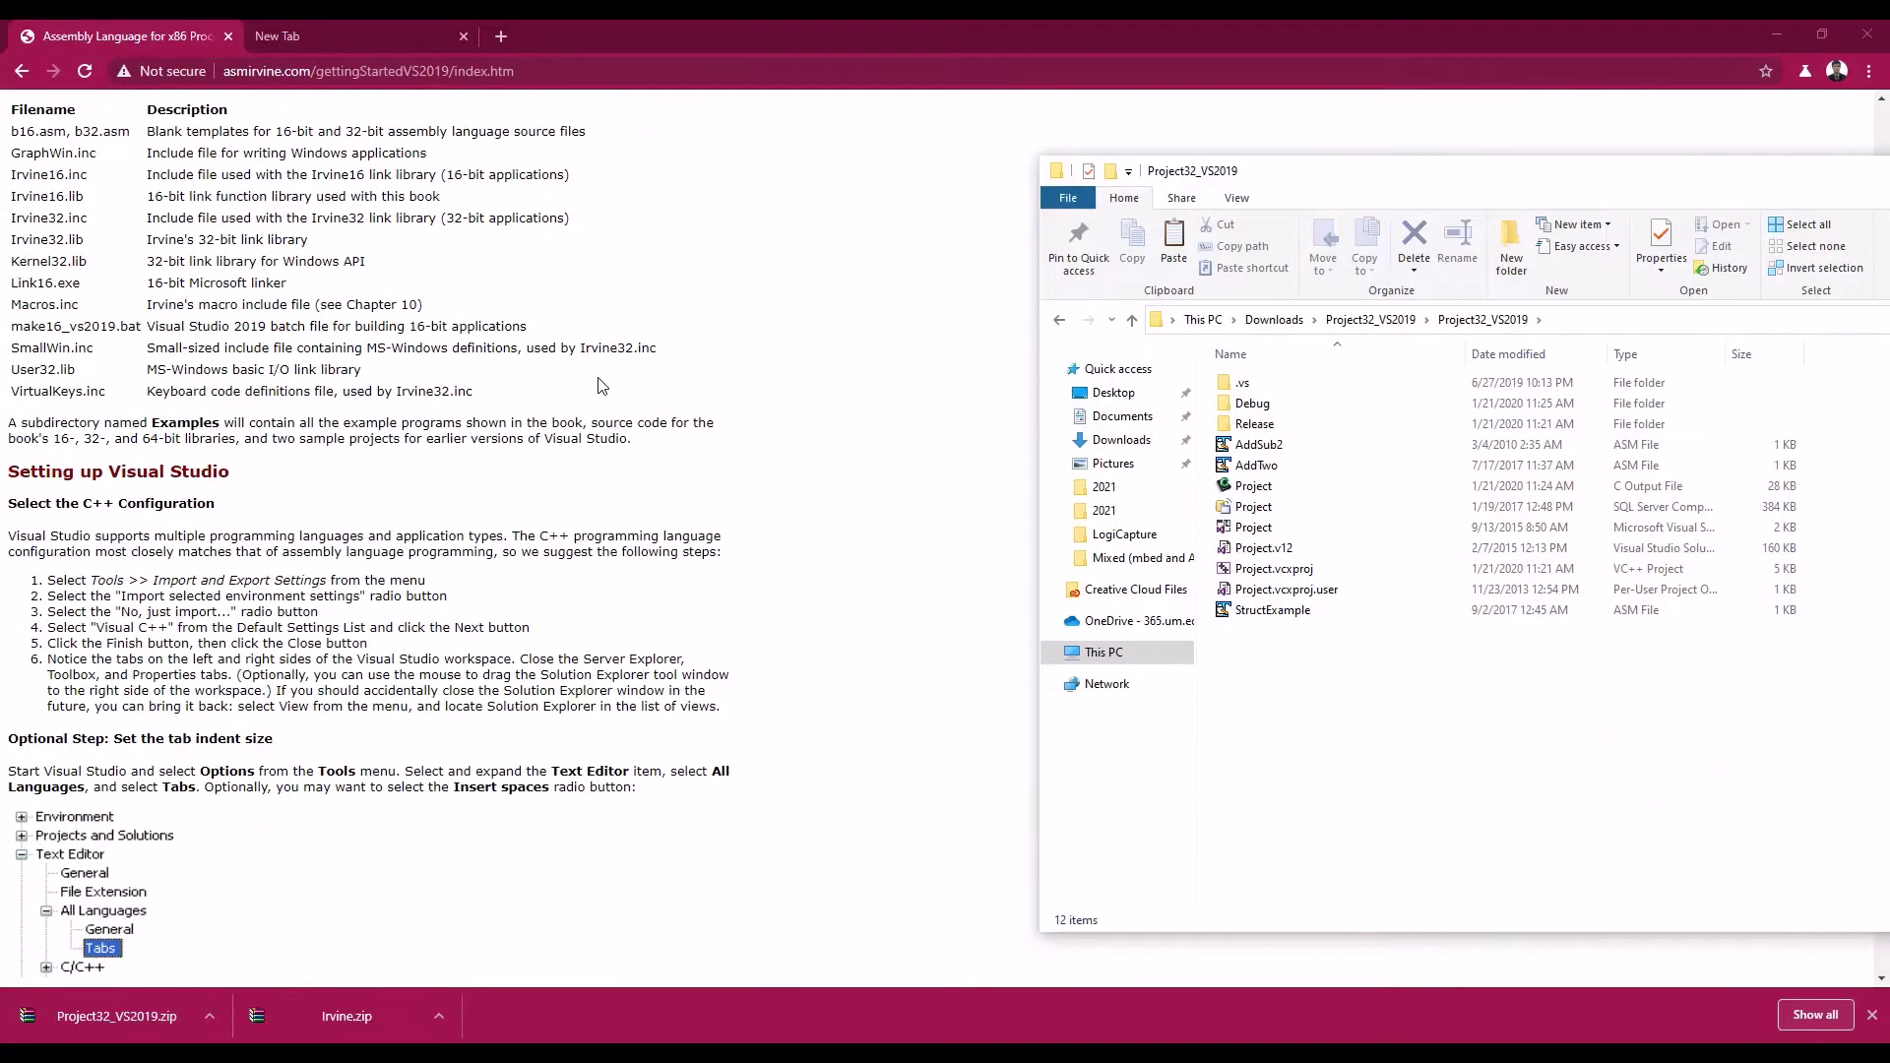
scroll(603, 385, down, 3)
scroll(602, 384, down, 14)
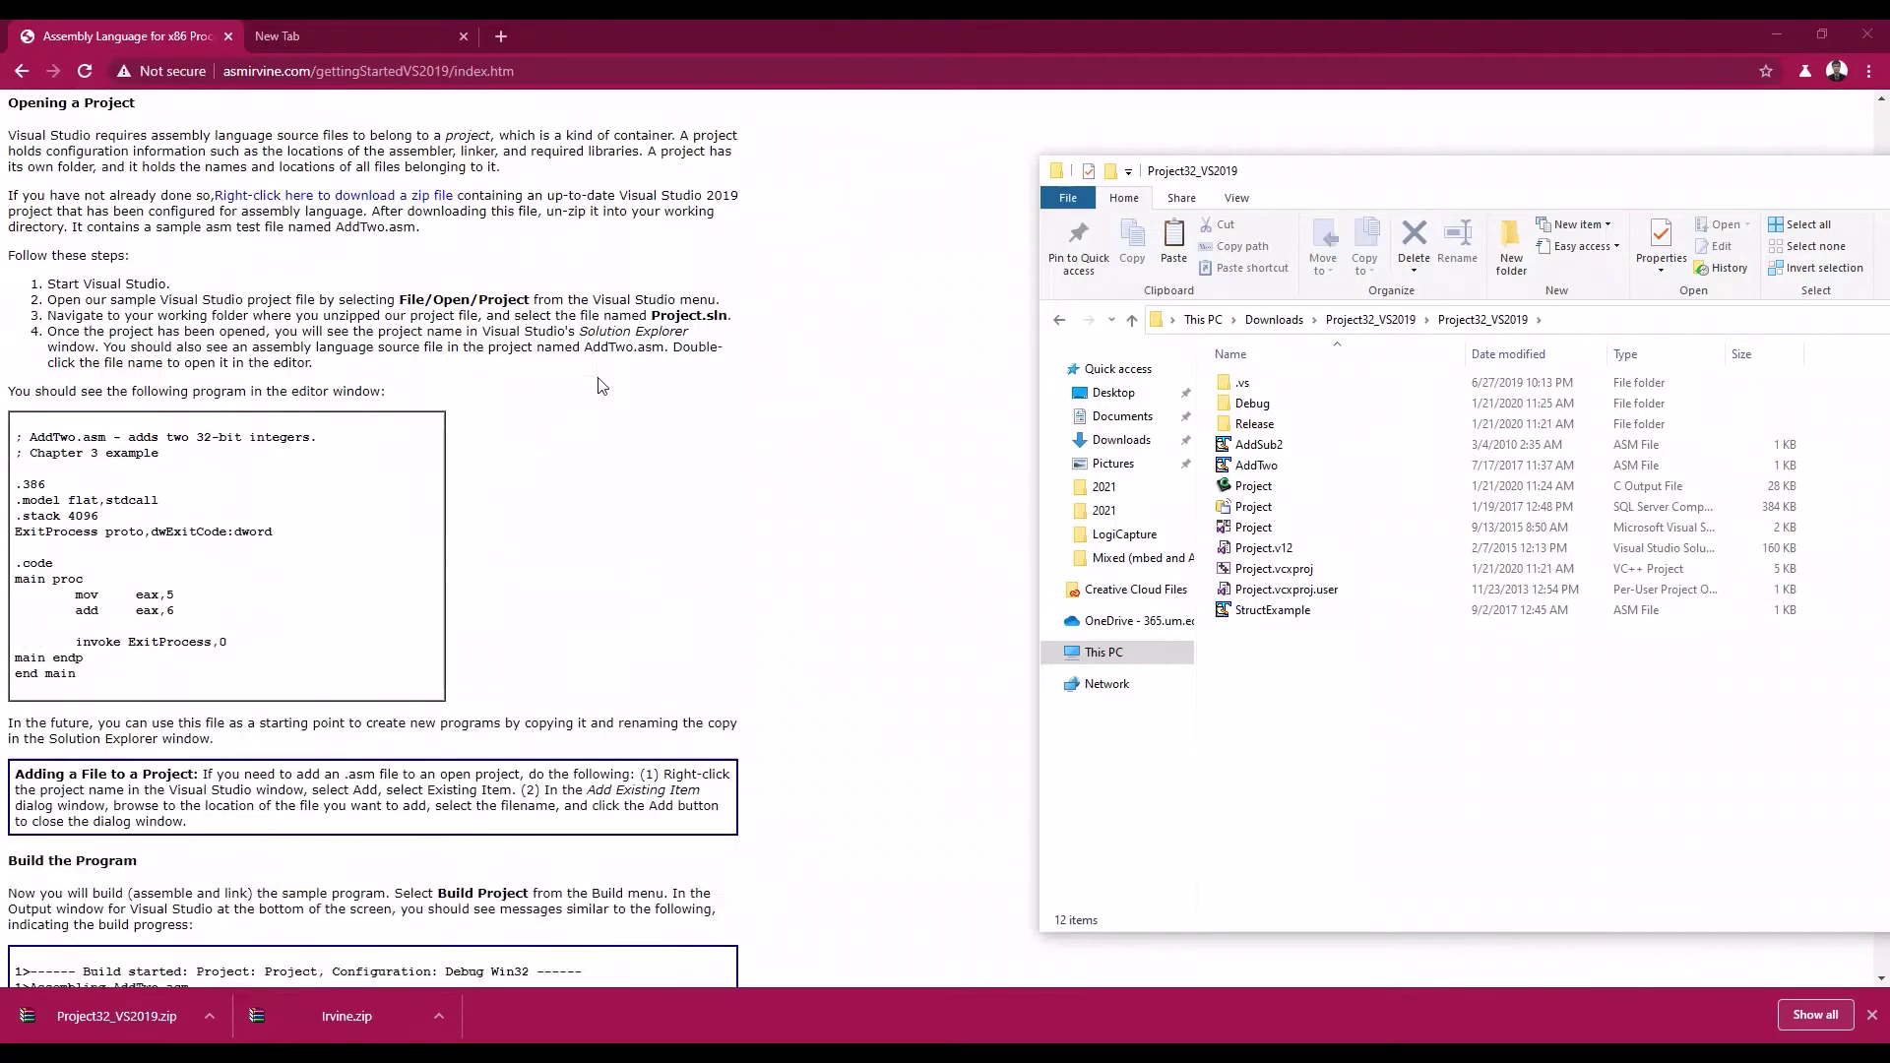
scroll(596, 390, up, 20)
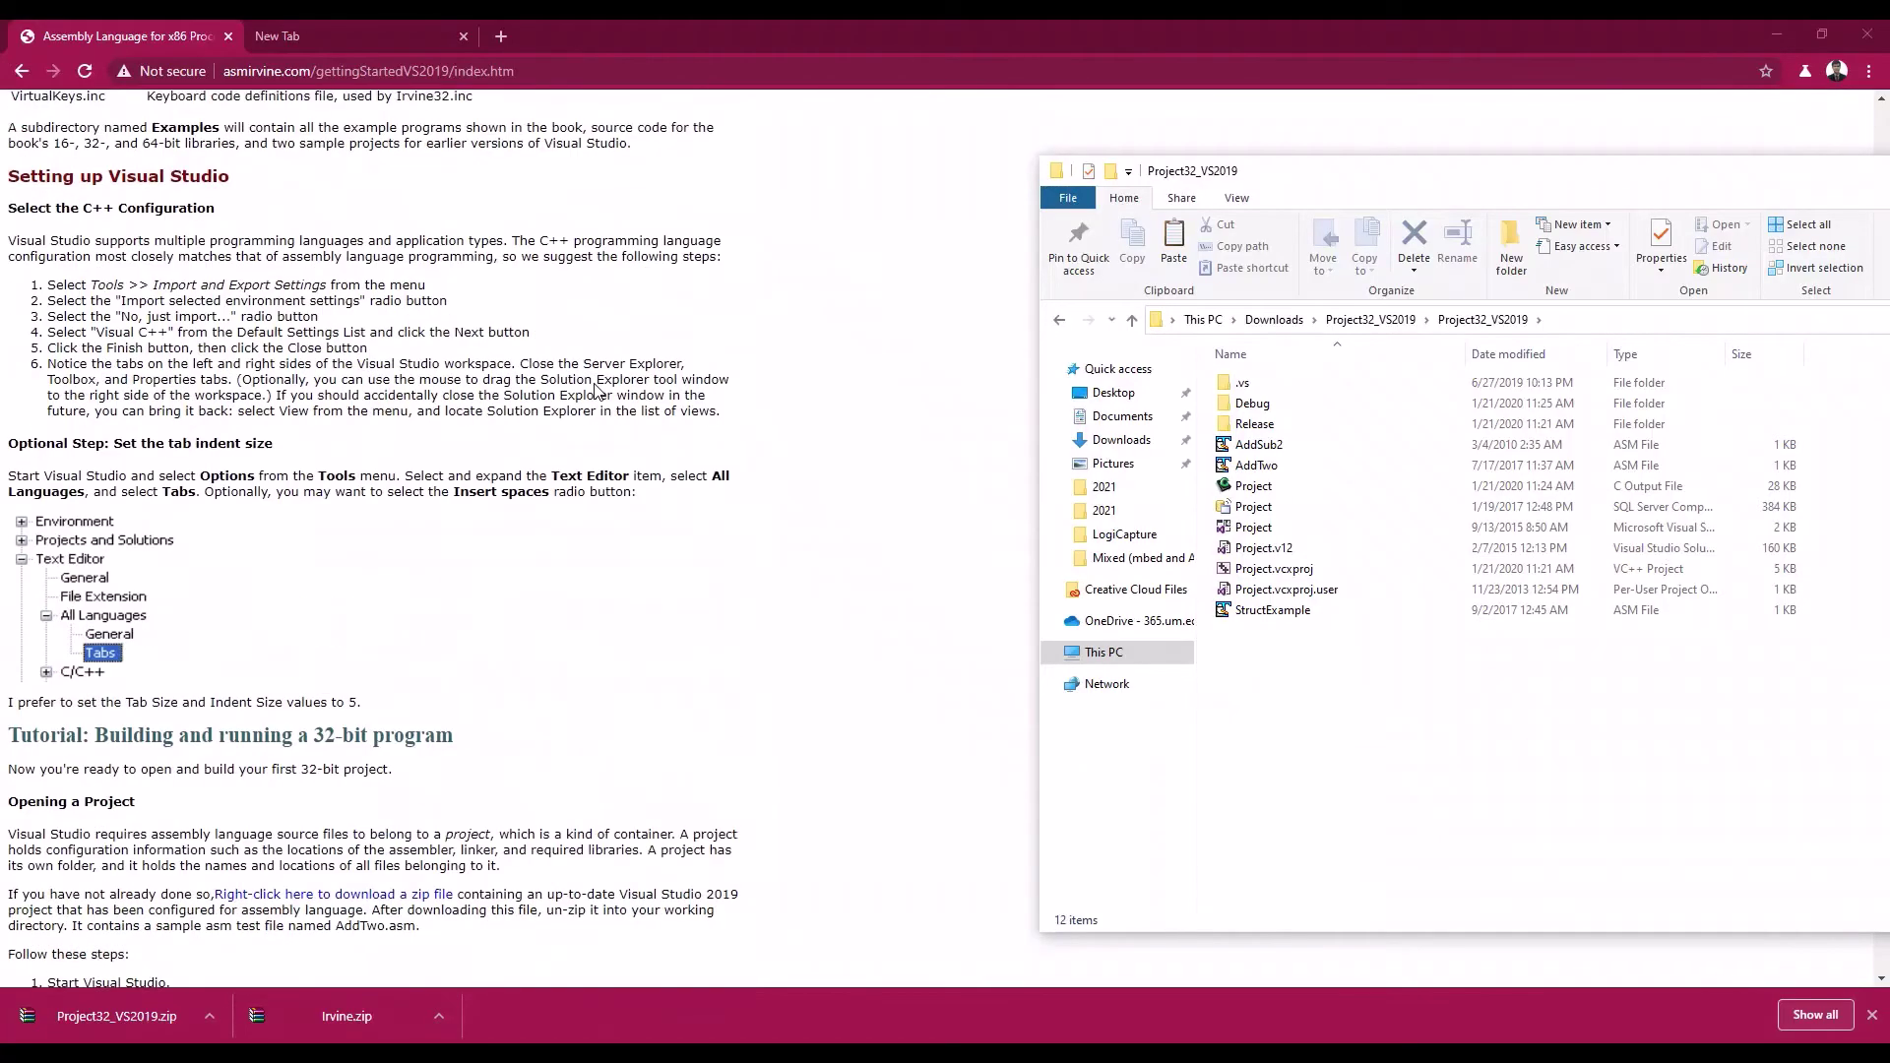
scroll(596, 392, down, 6)
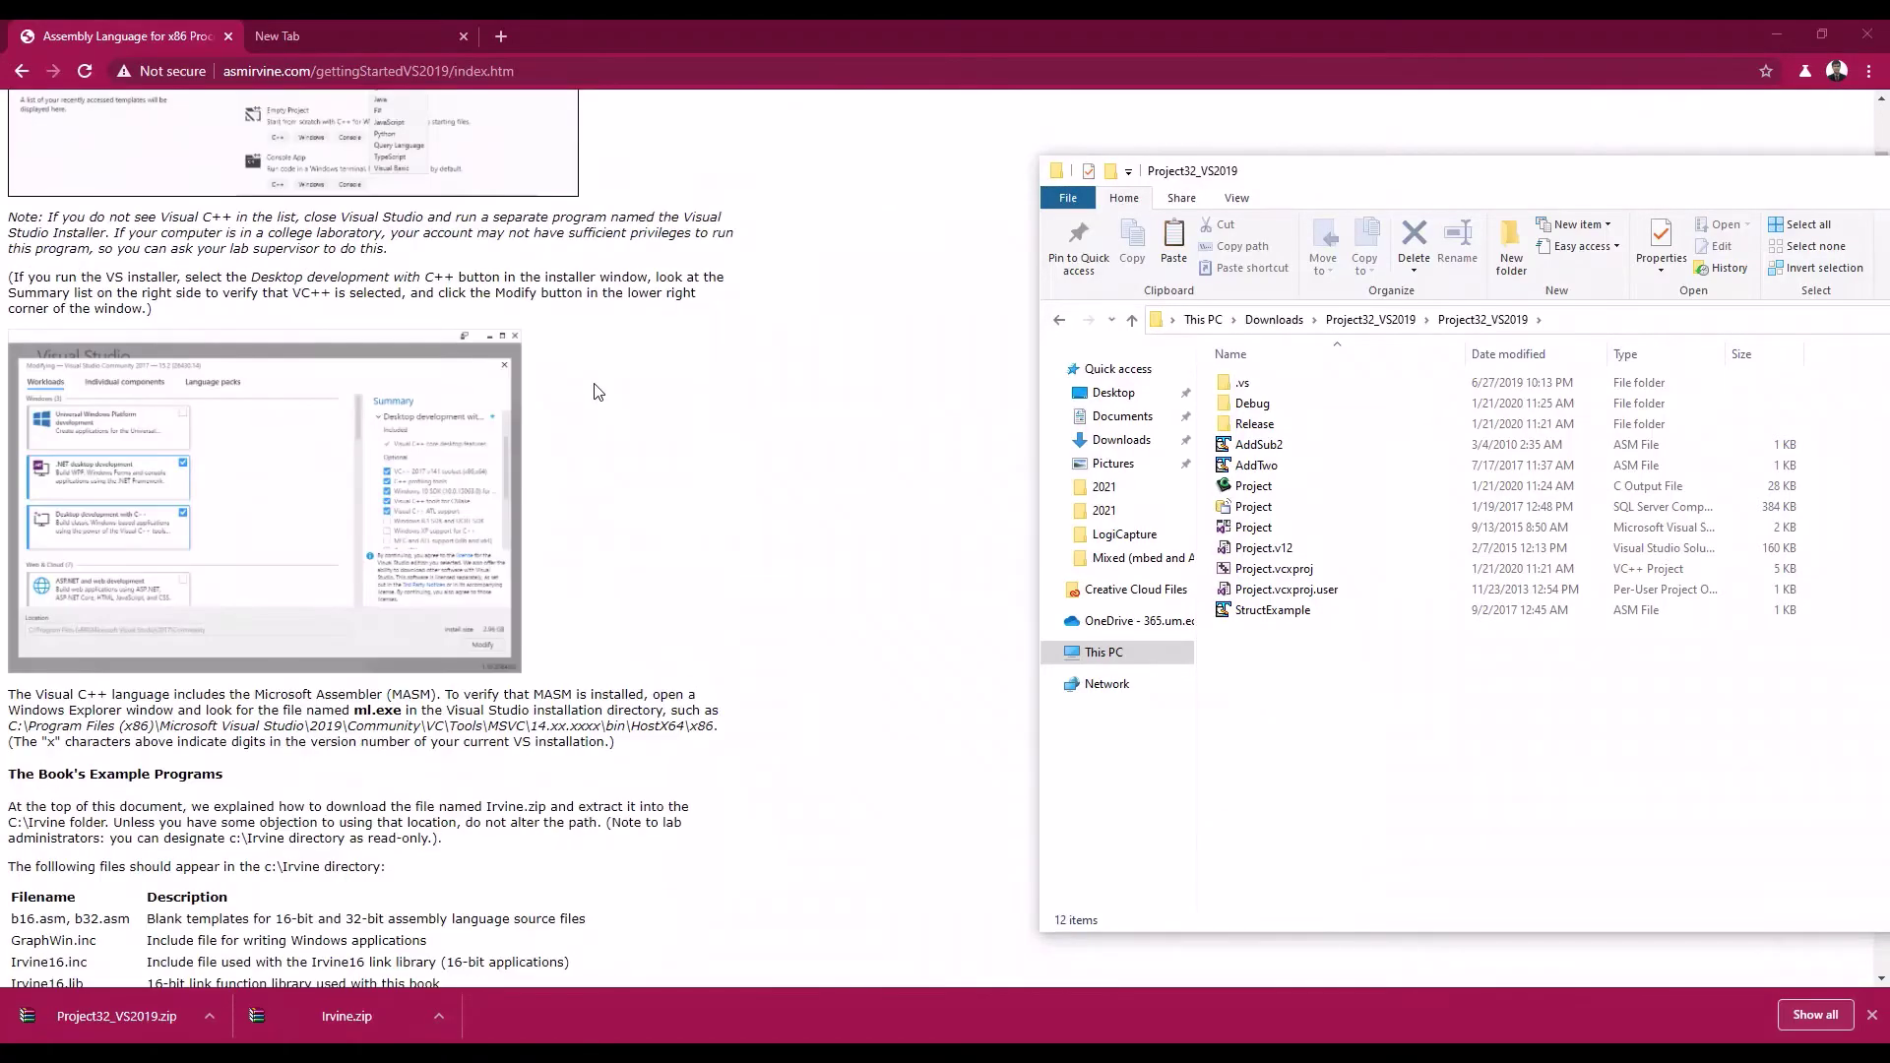
scroll(595, 391, down, 14)
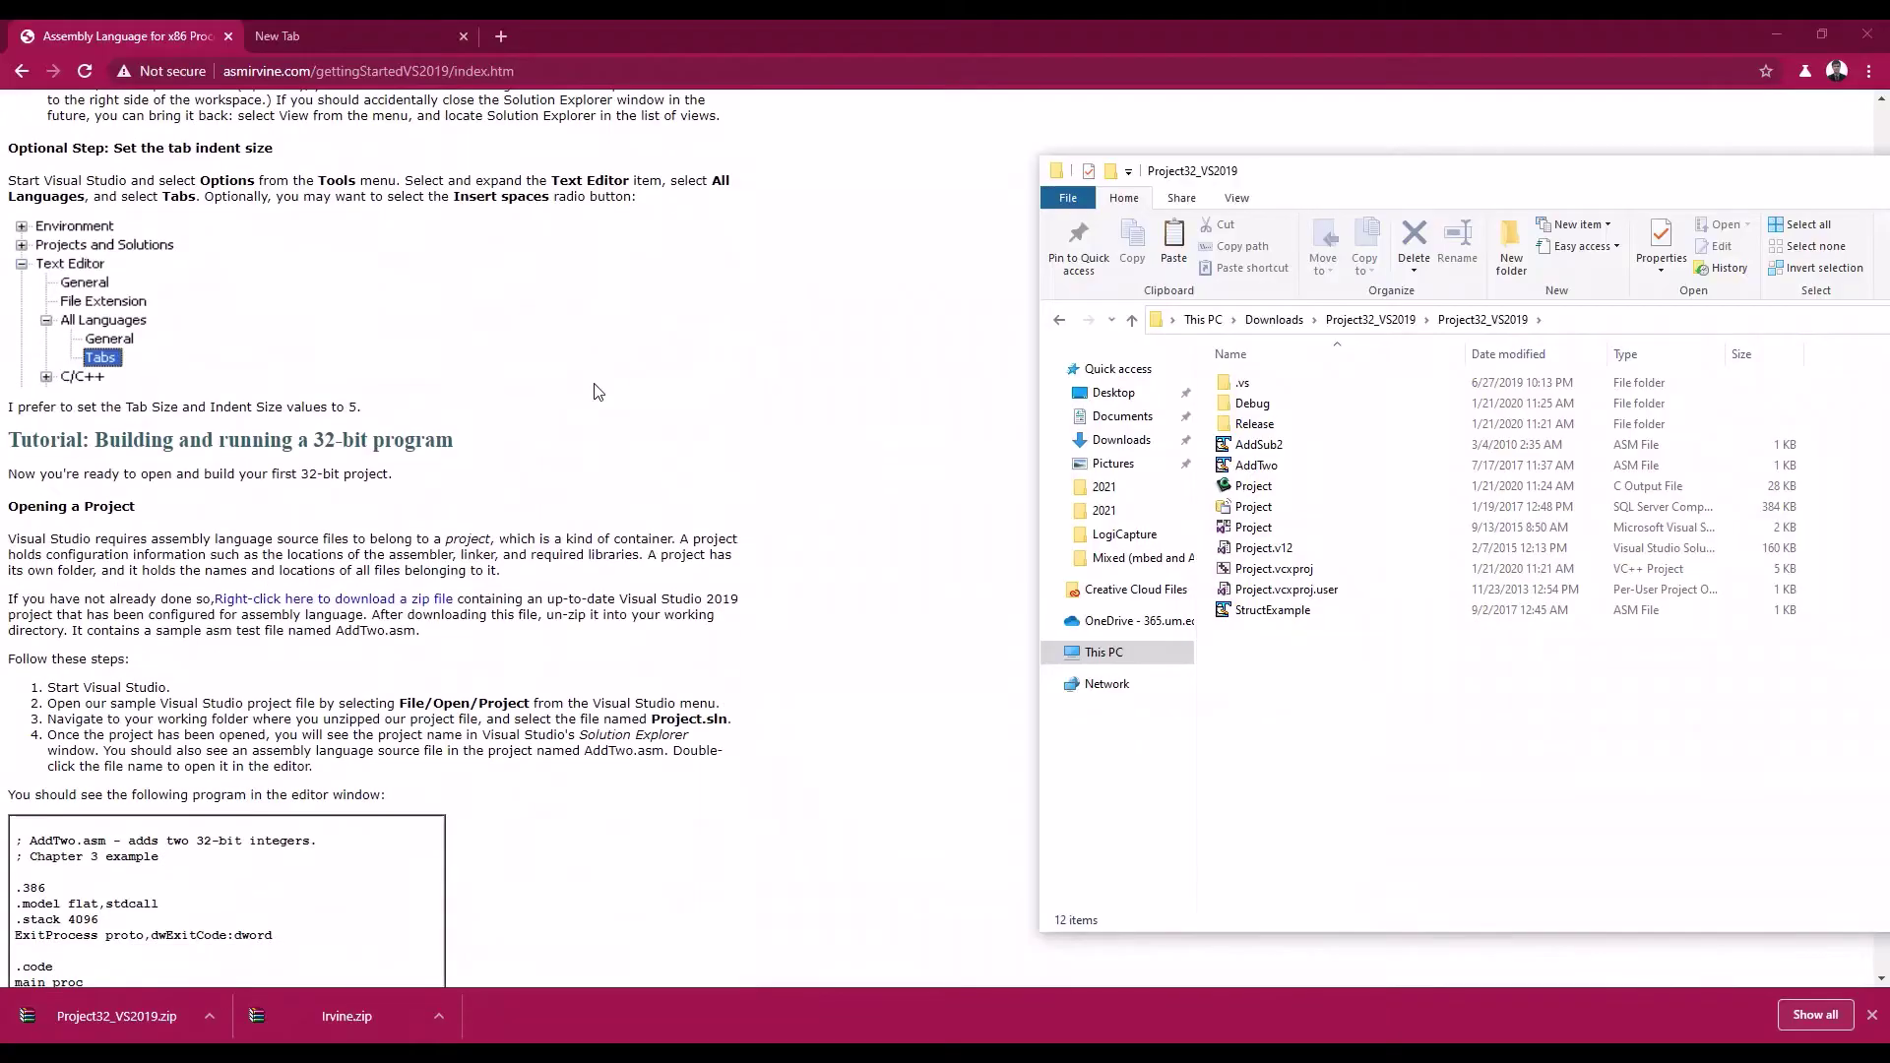
scroll(594, 391, down, 8)
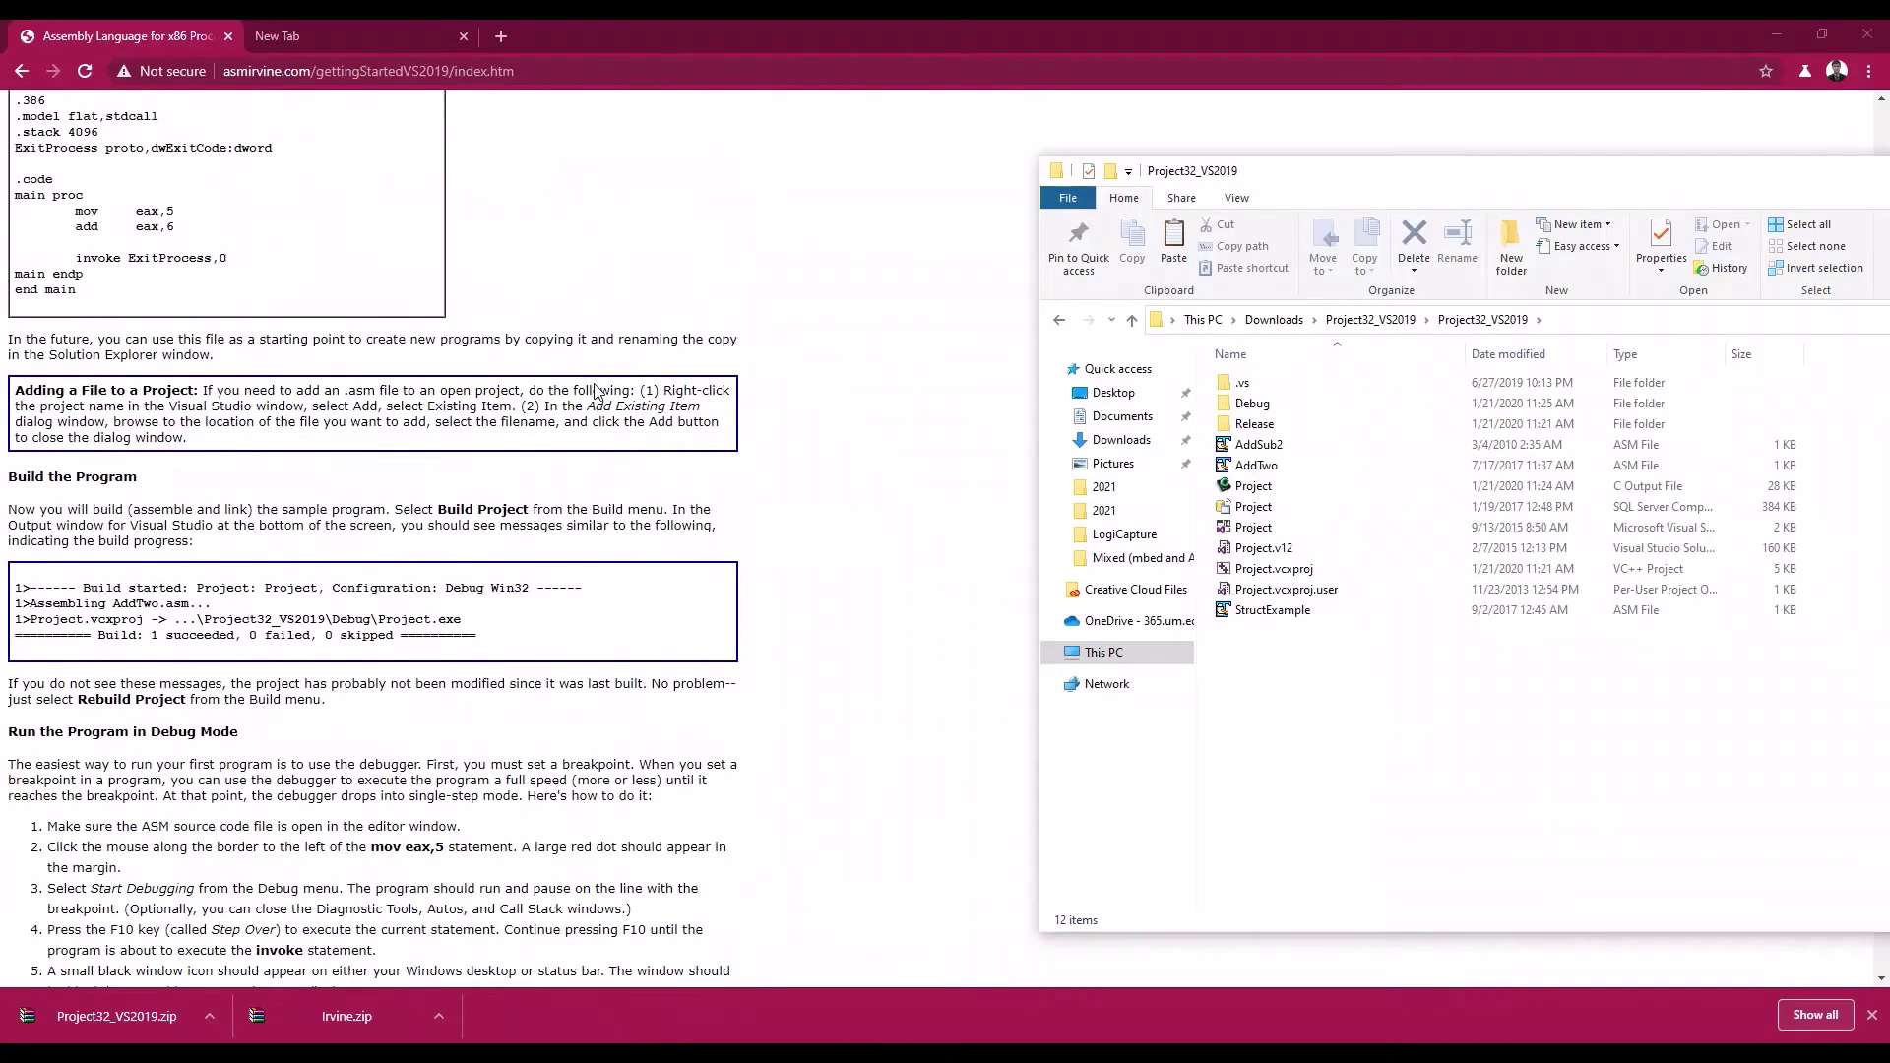
scroll(592, 414, up, 20)
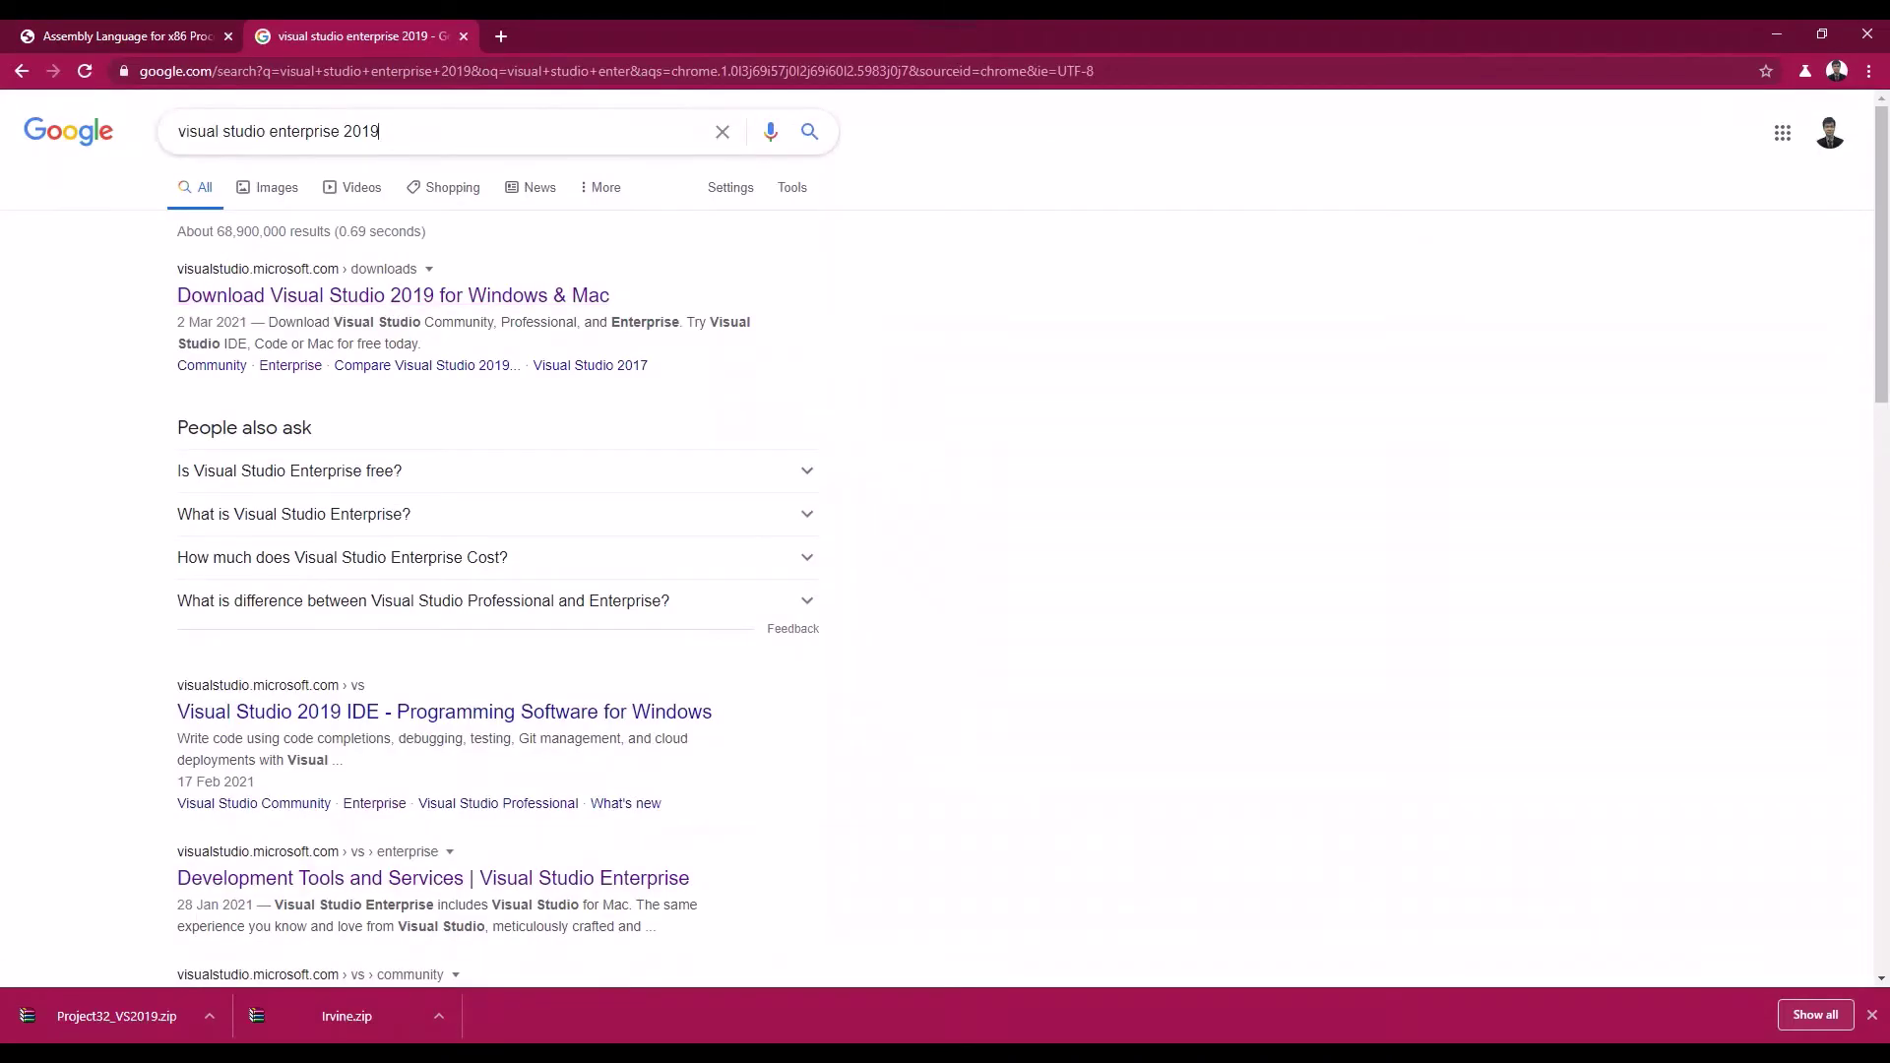
Step: Open Microsoft's Visual Studio 2019 downloads page and start the Enterprise free-trial installer download
drag(382, 131, 175, 148)
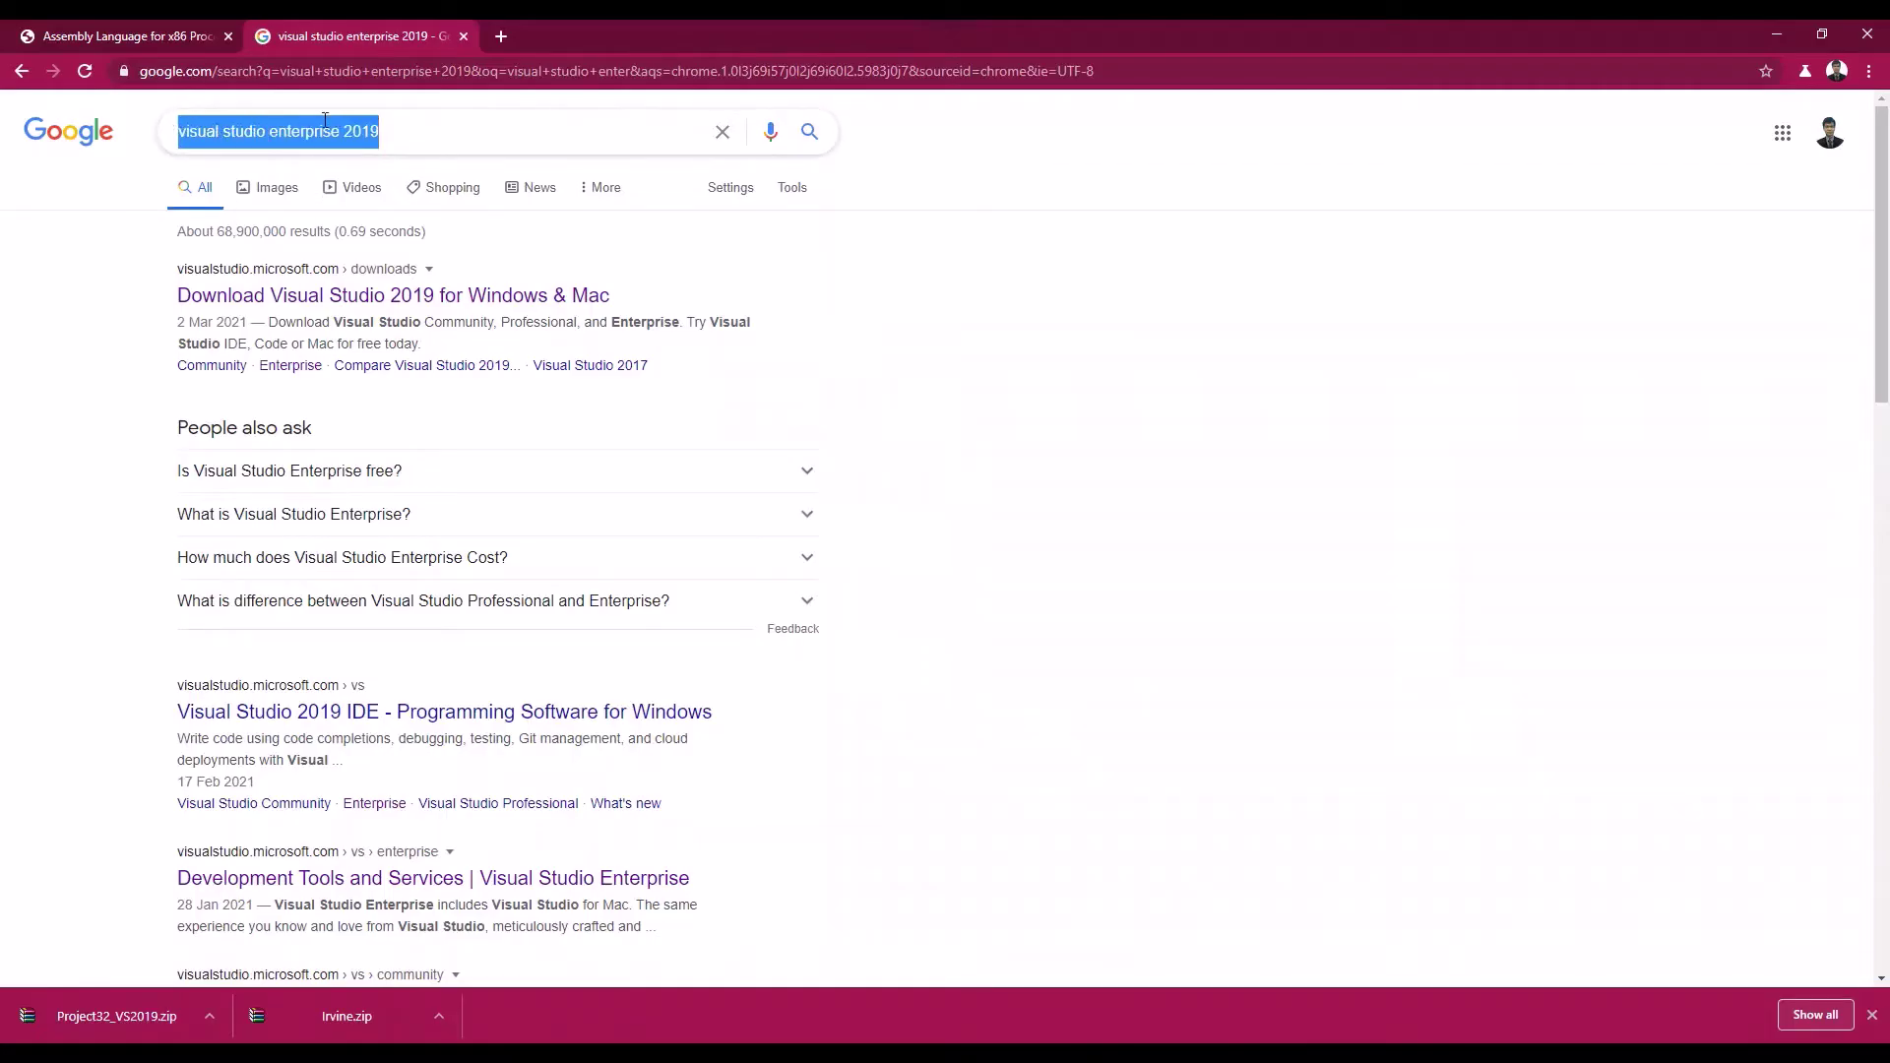
click(517, 306)
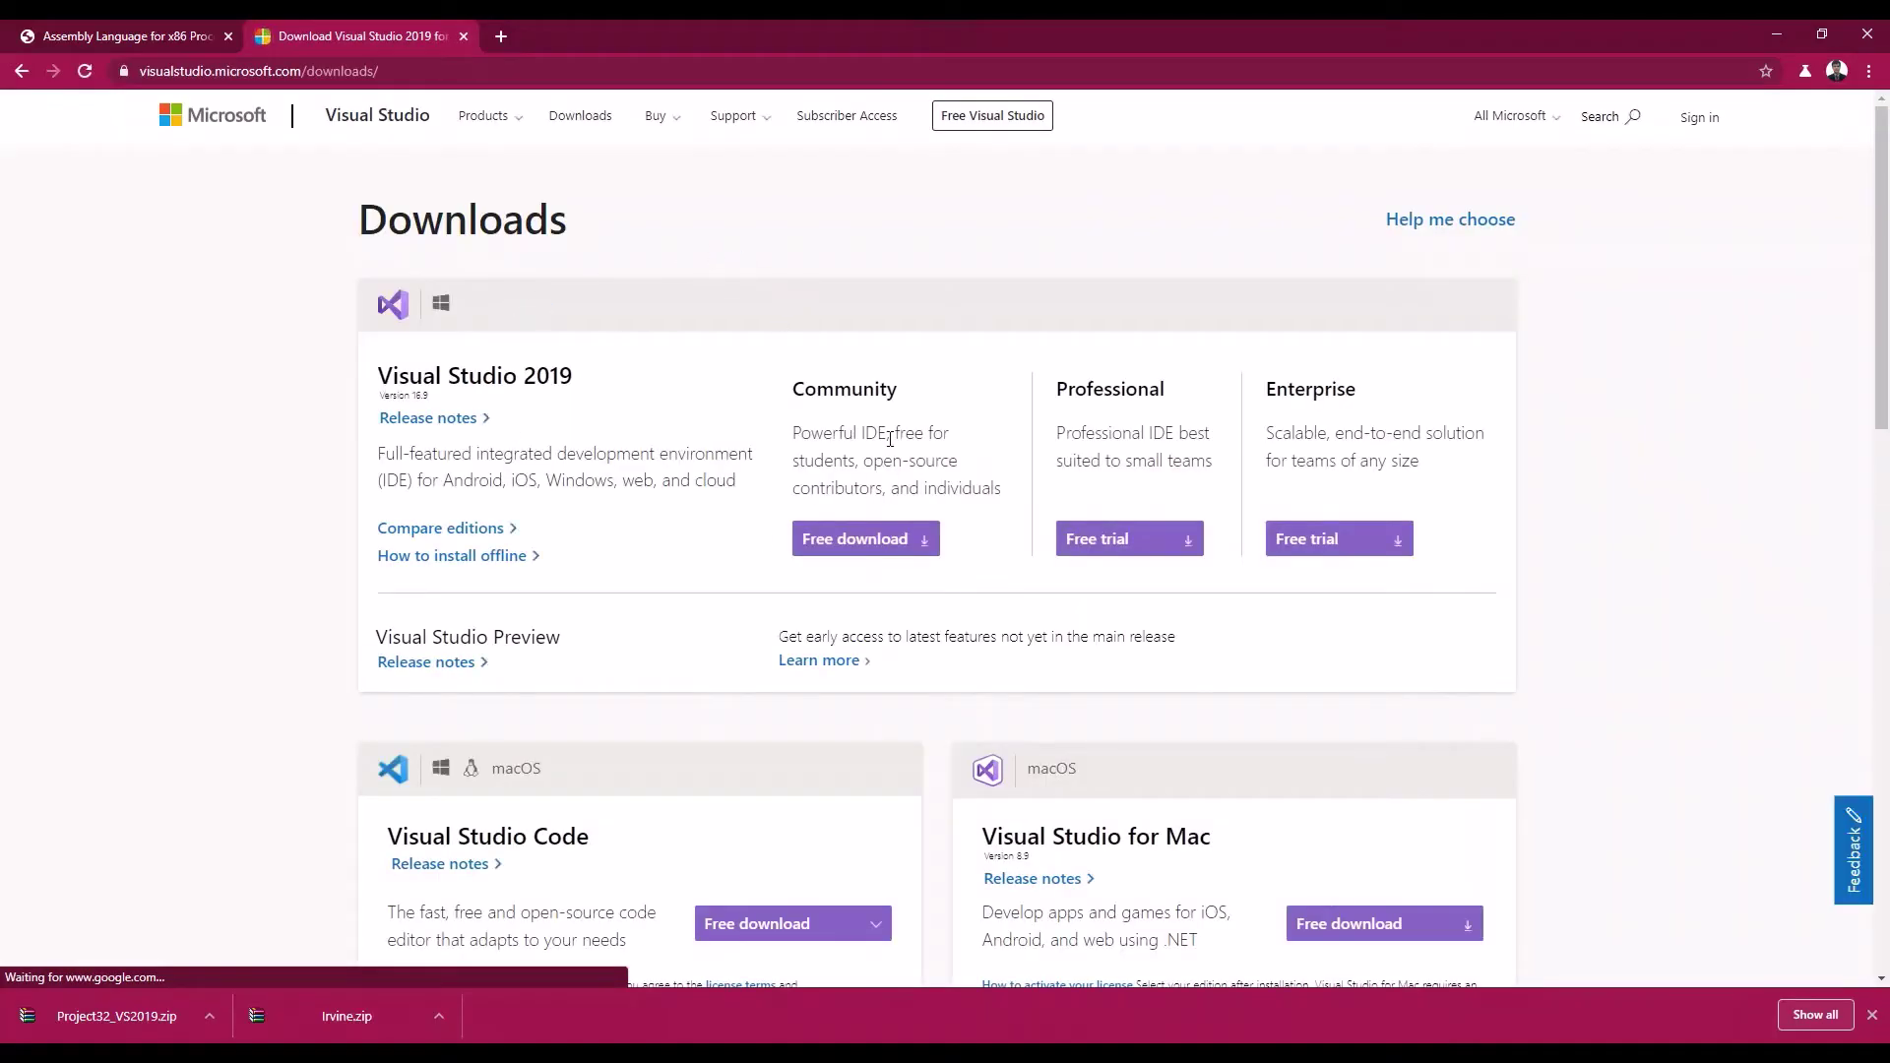
click(1402, 547)
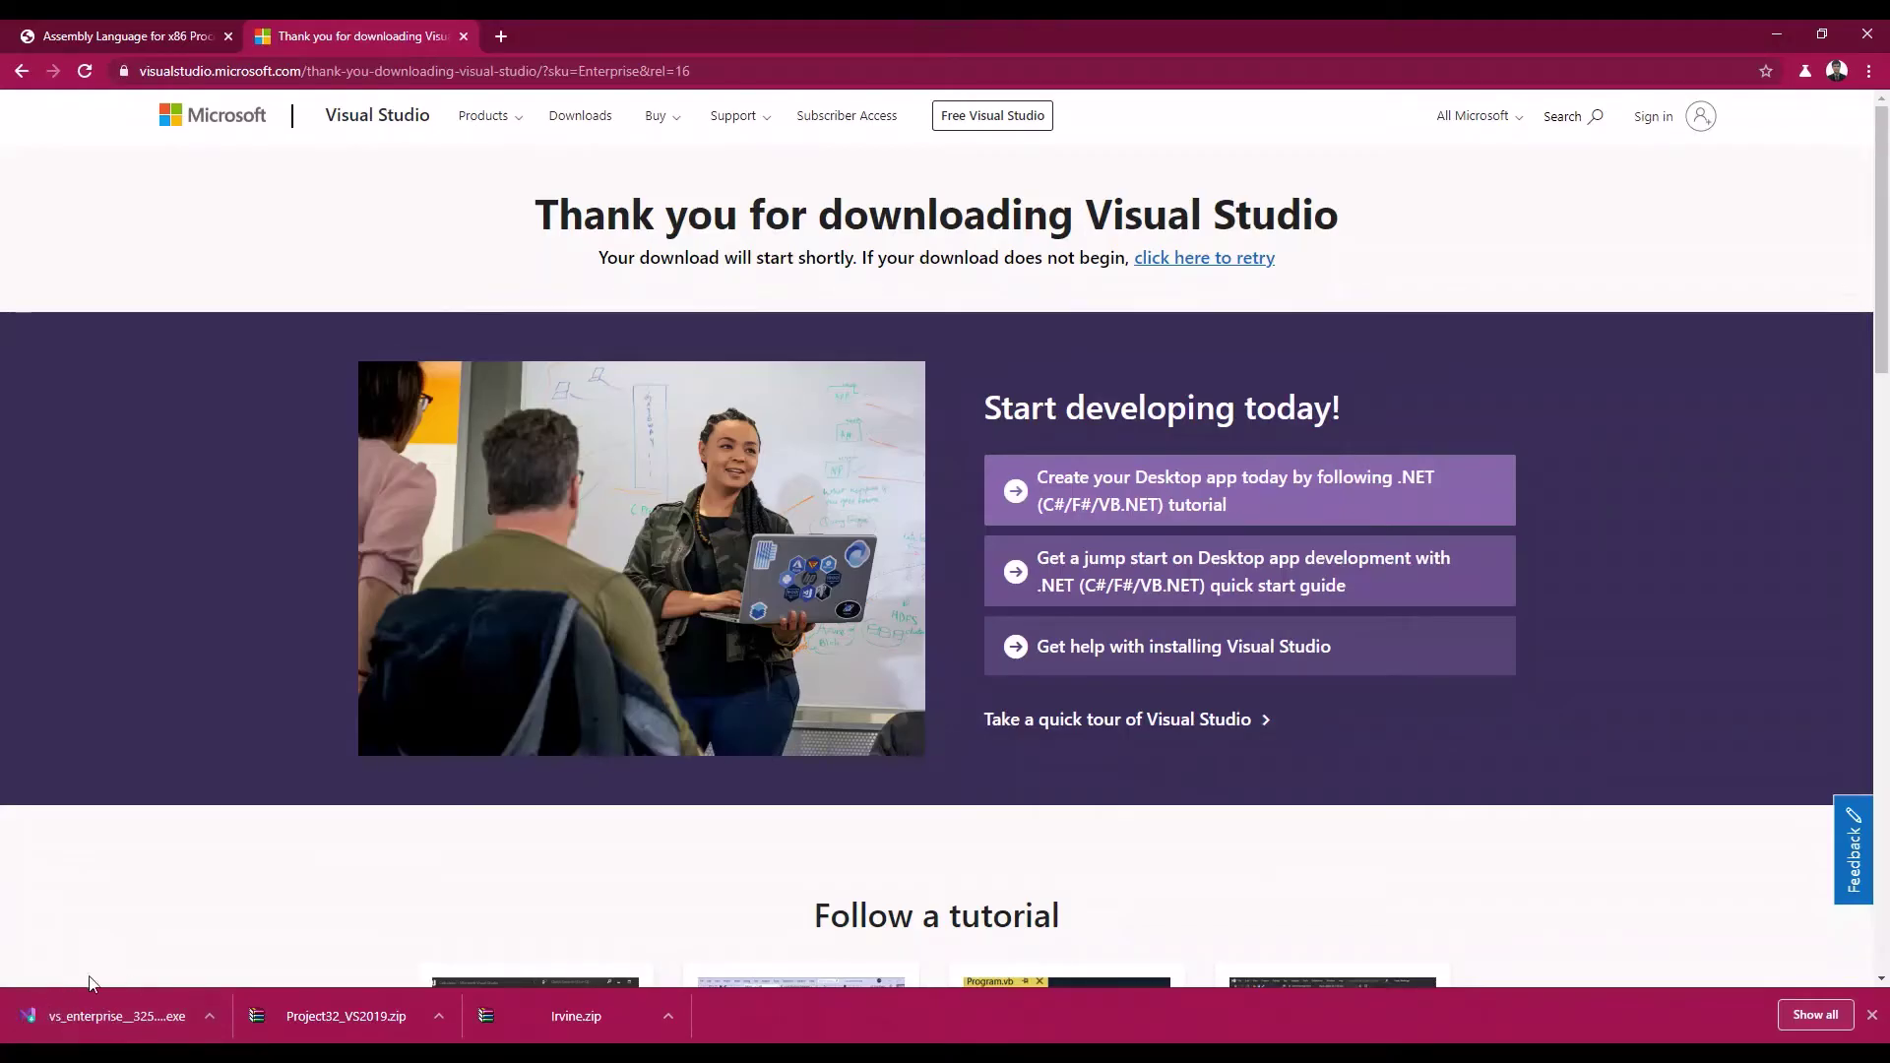
Step: Run the vs_enterprise installer, let it fetch its files, and close the 16.9.2 update notice
click(69, 1026)
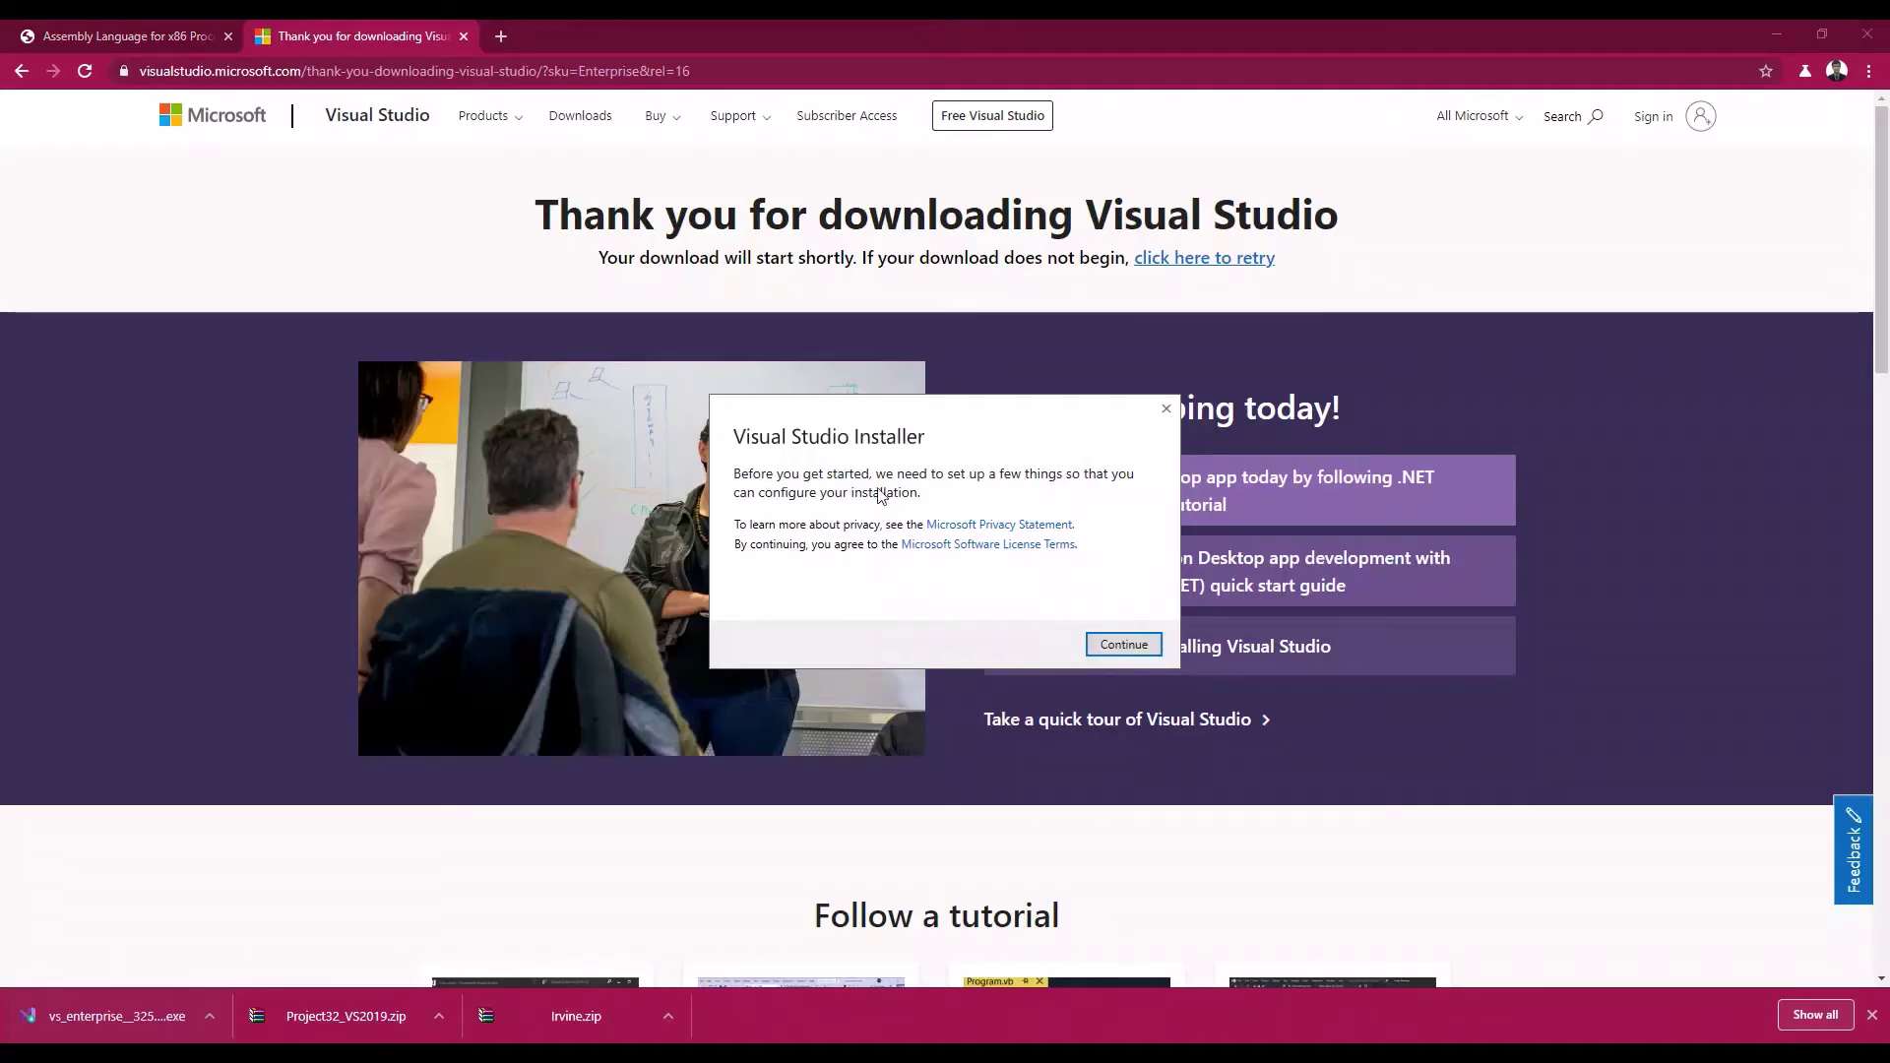
click(1125, 646)
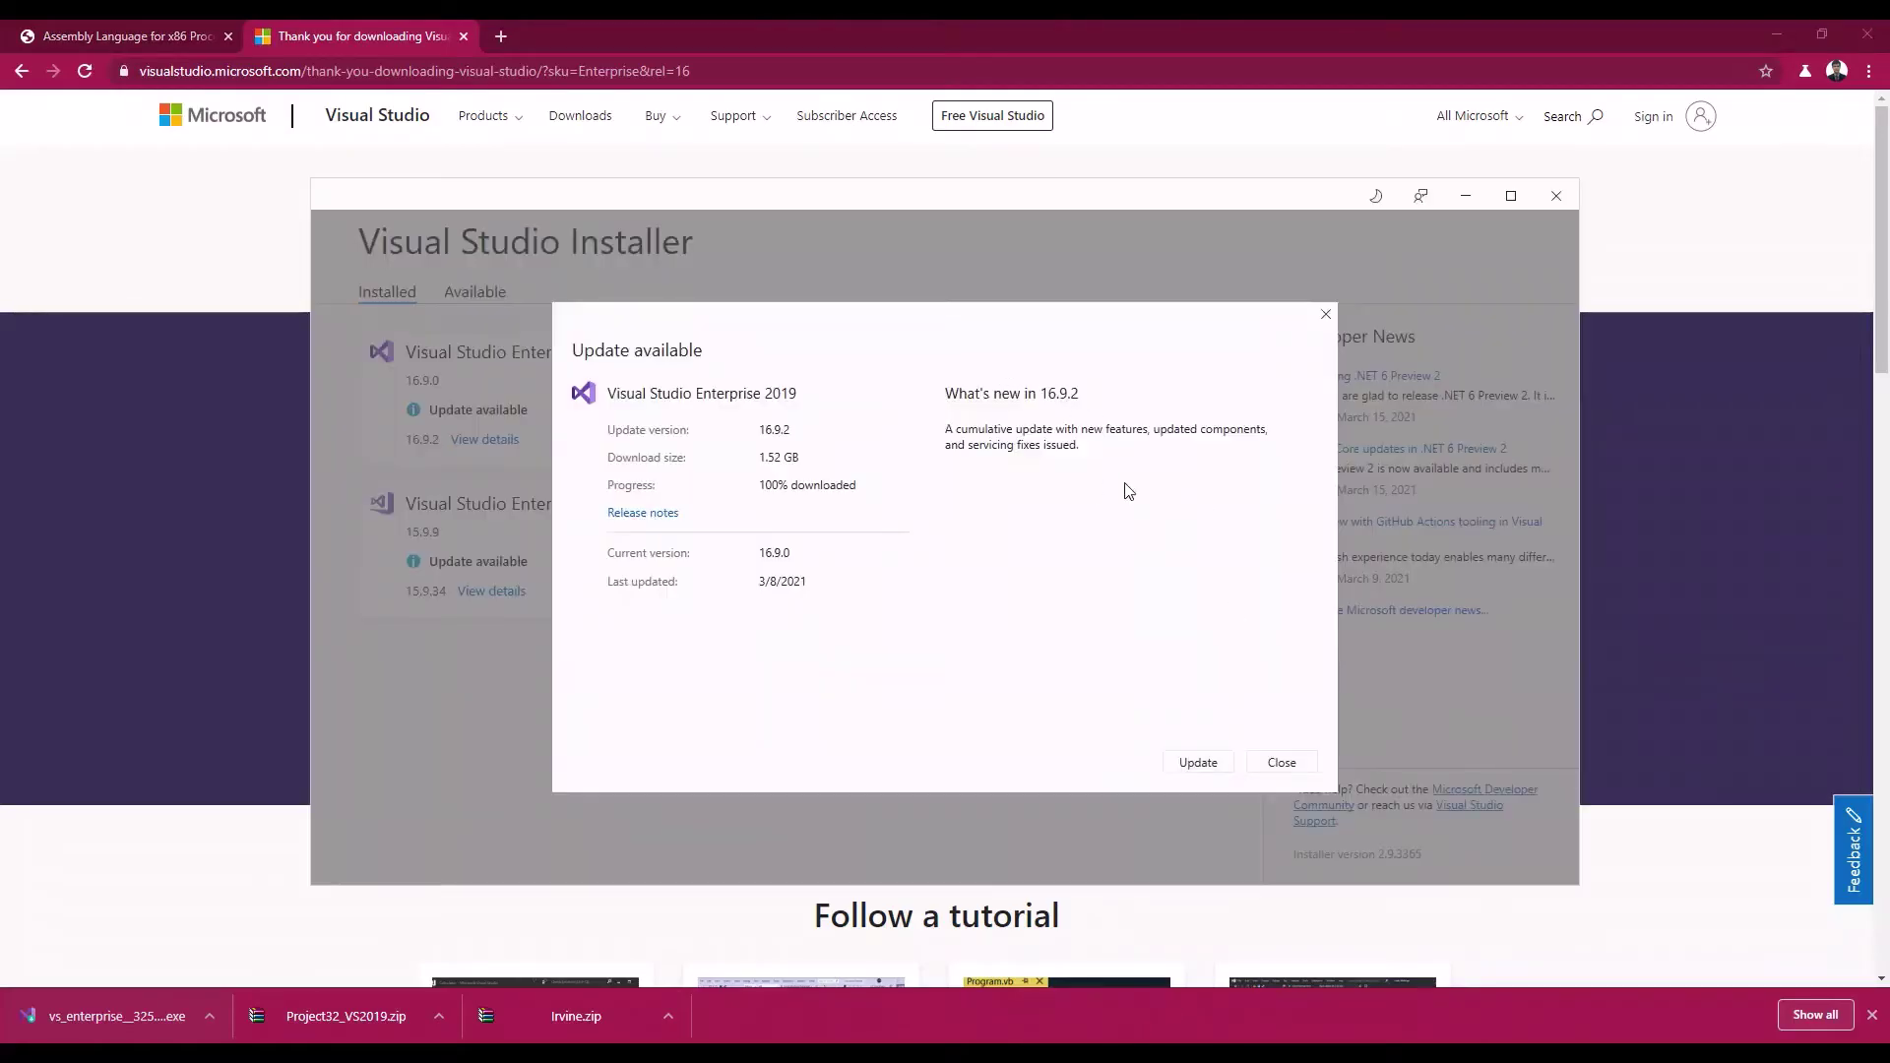
click(1260, 761)
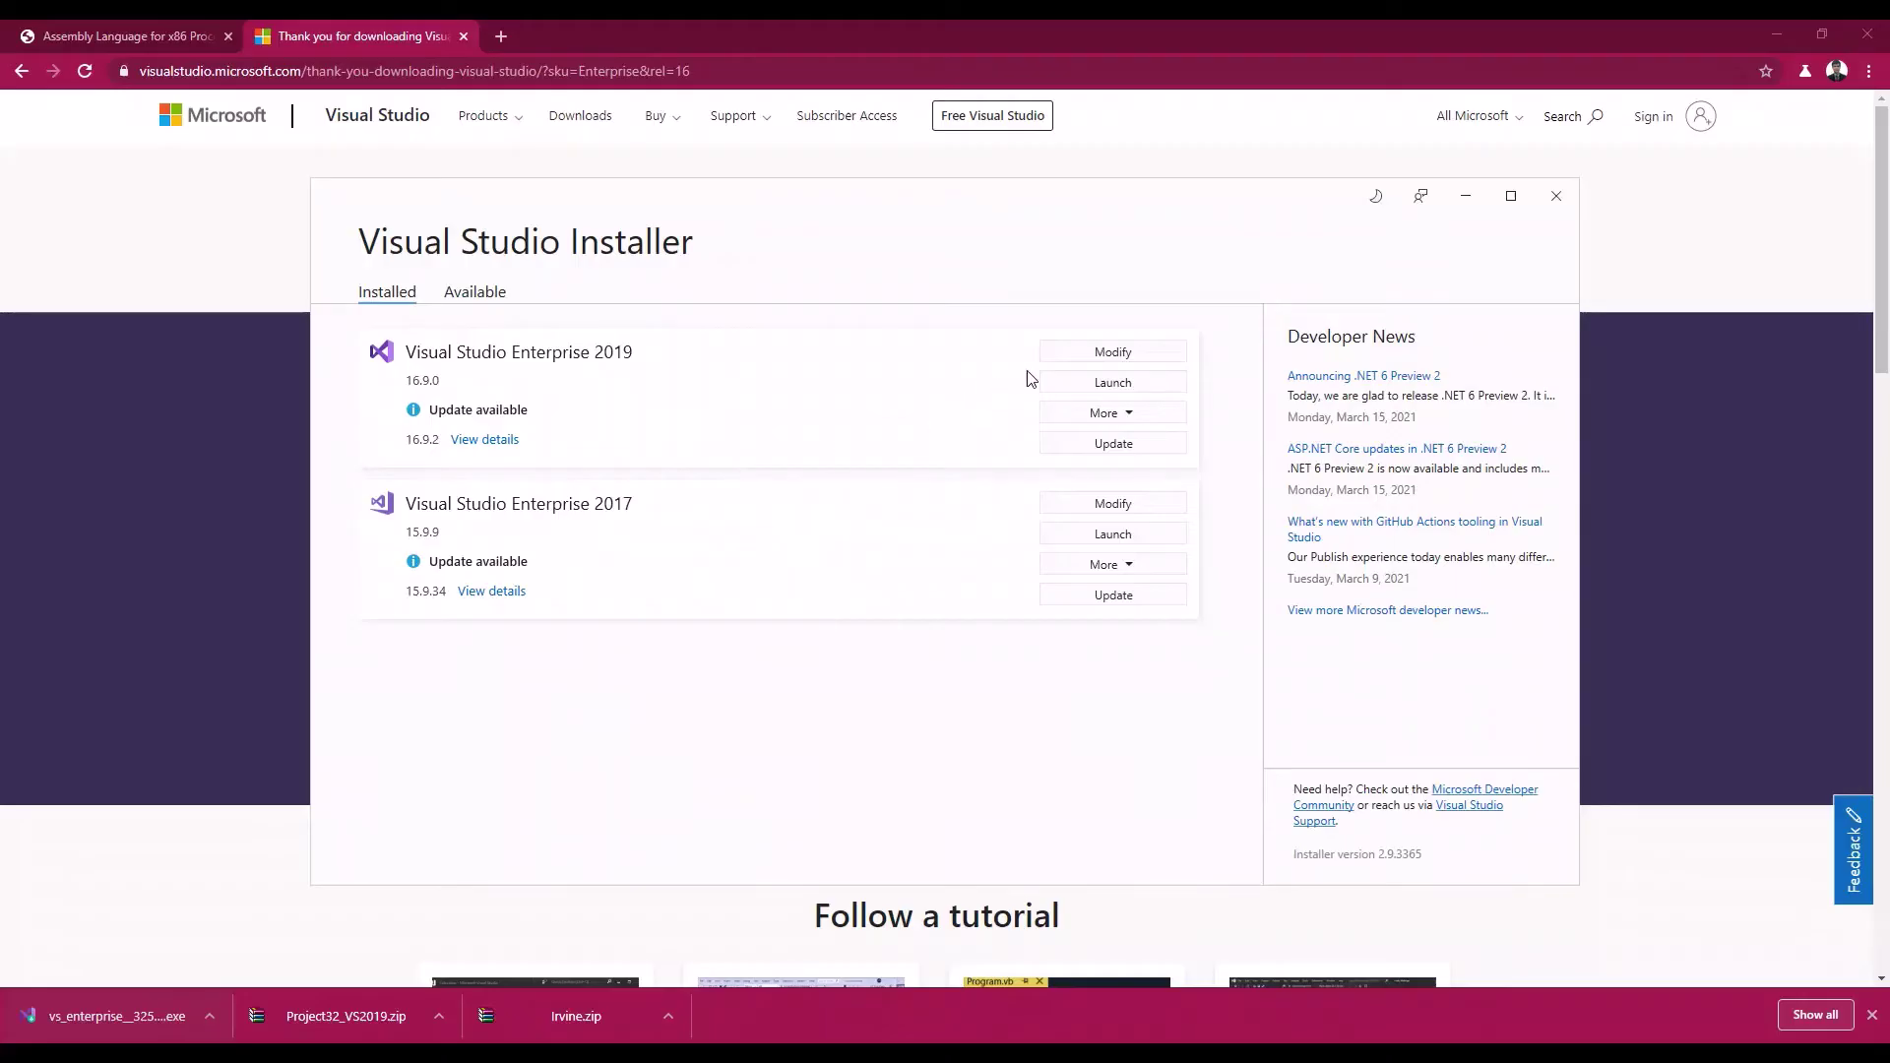
Step: Modify Enterprise 2019 to drop .NET desktop development, keeping only Desktop development with C++
click(1097, 351)
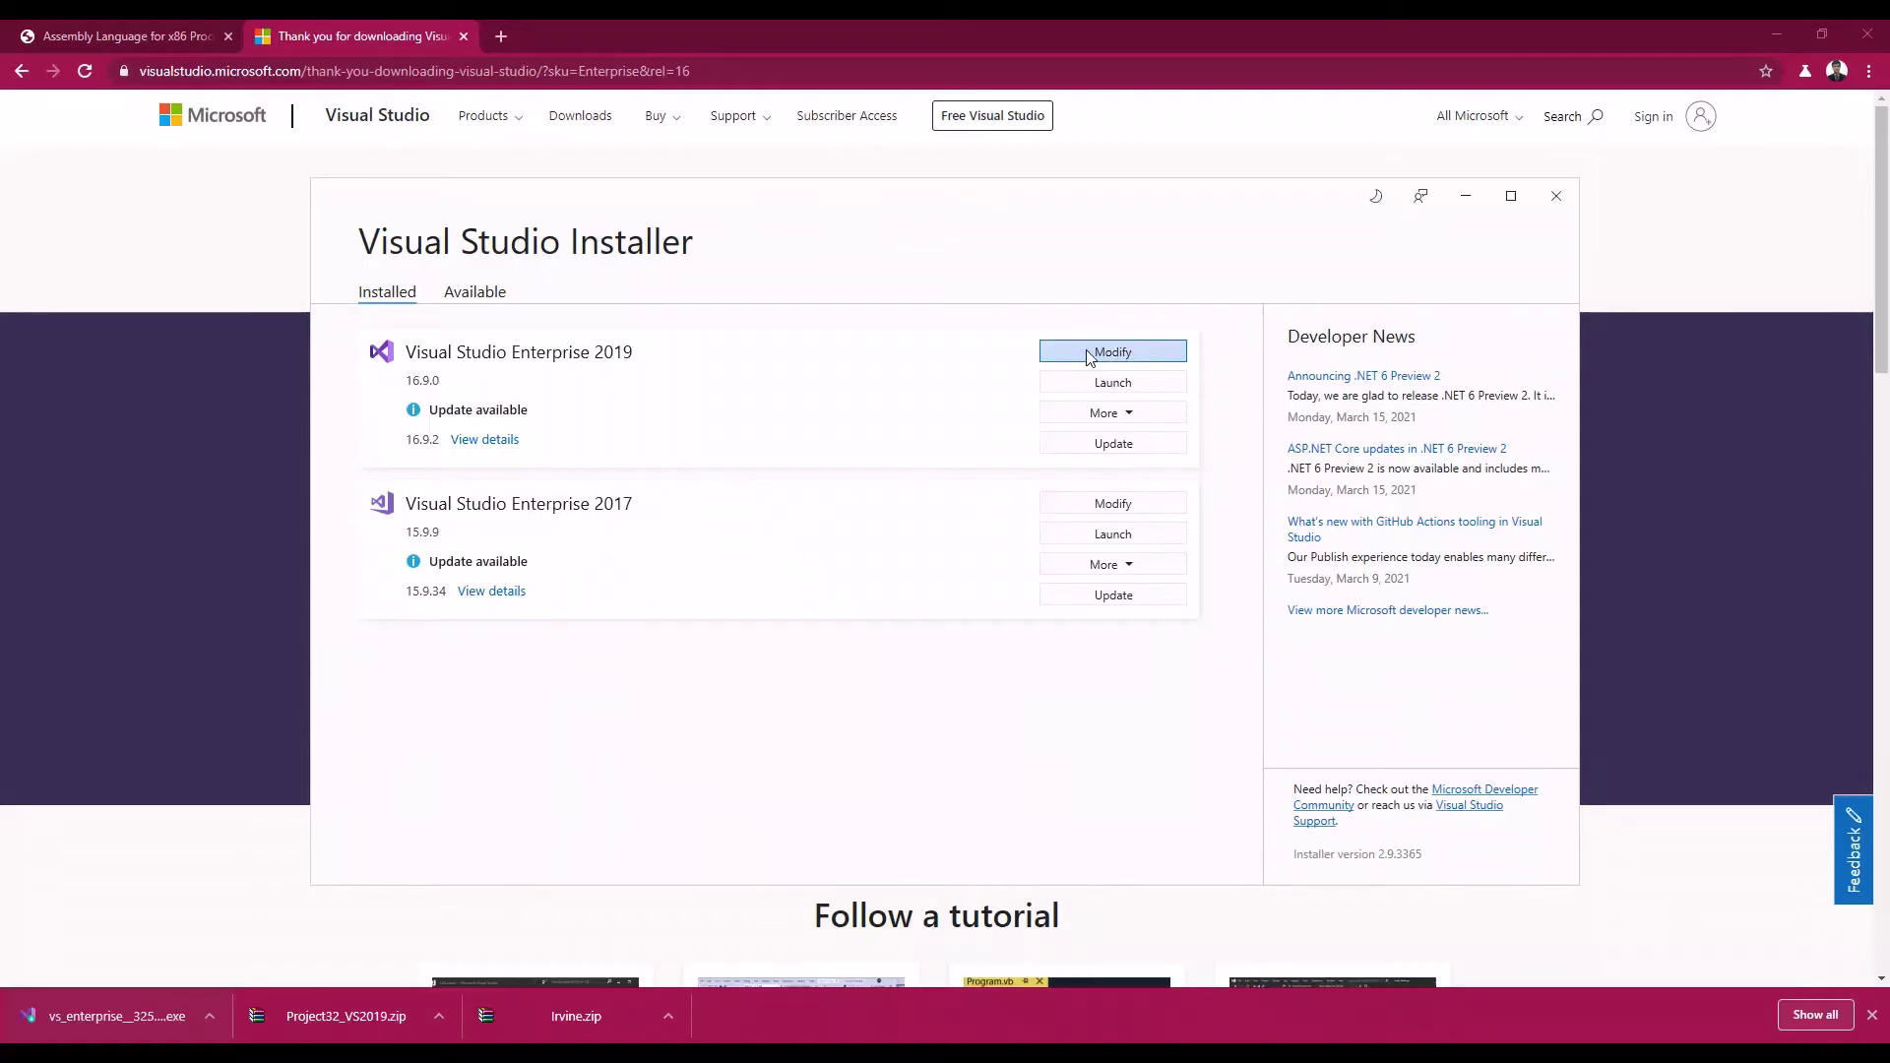
click(1091, 355)
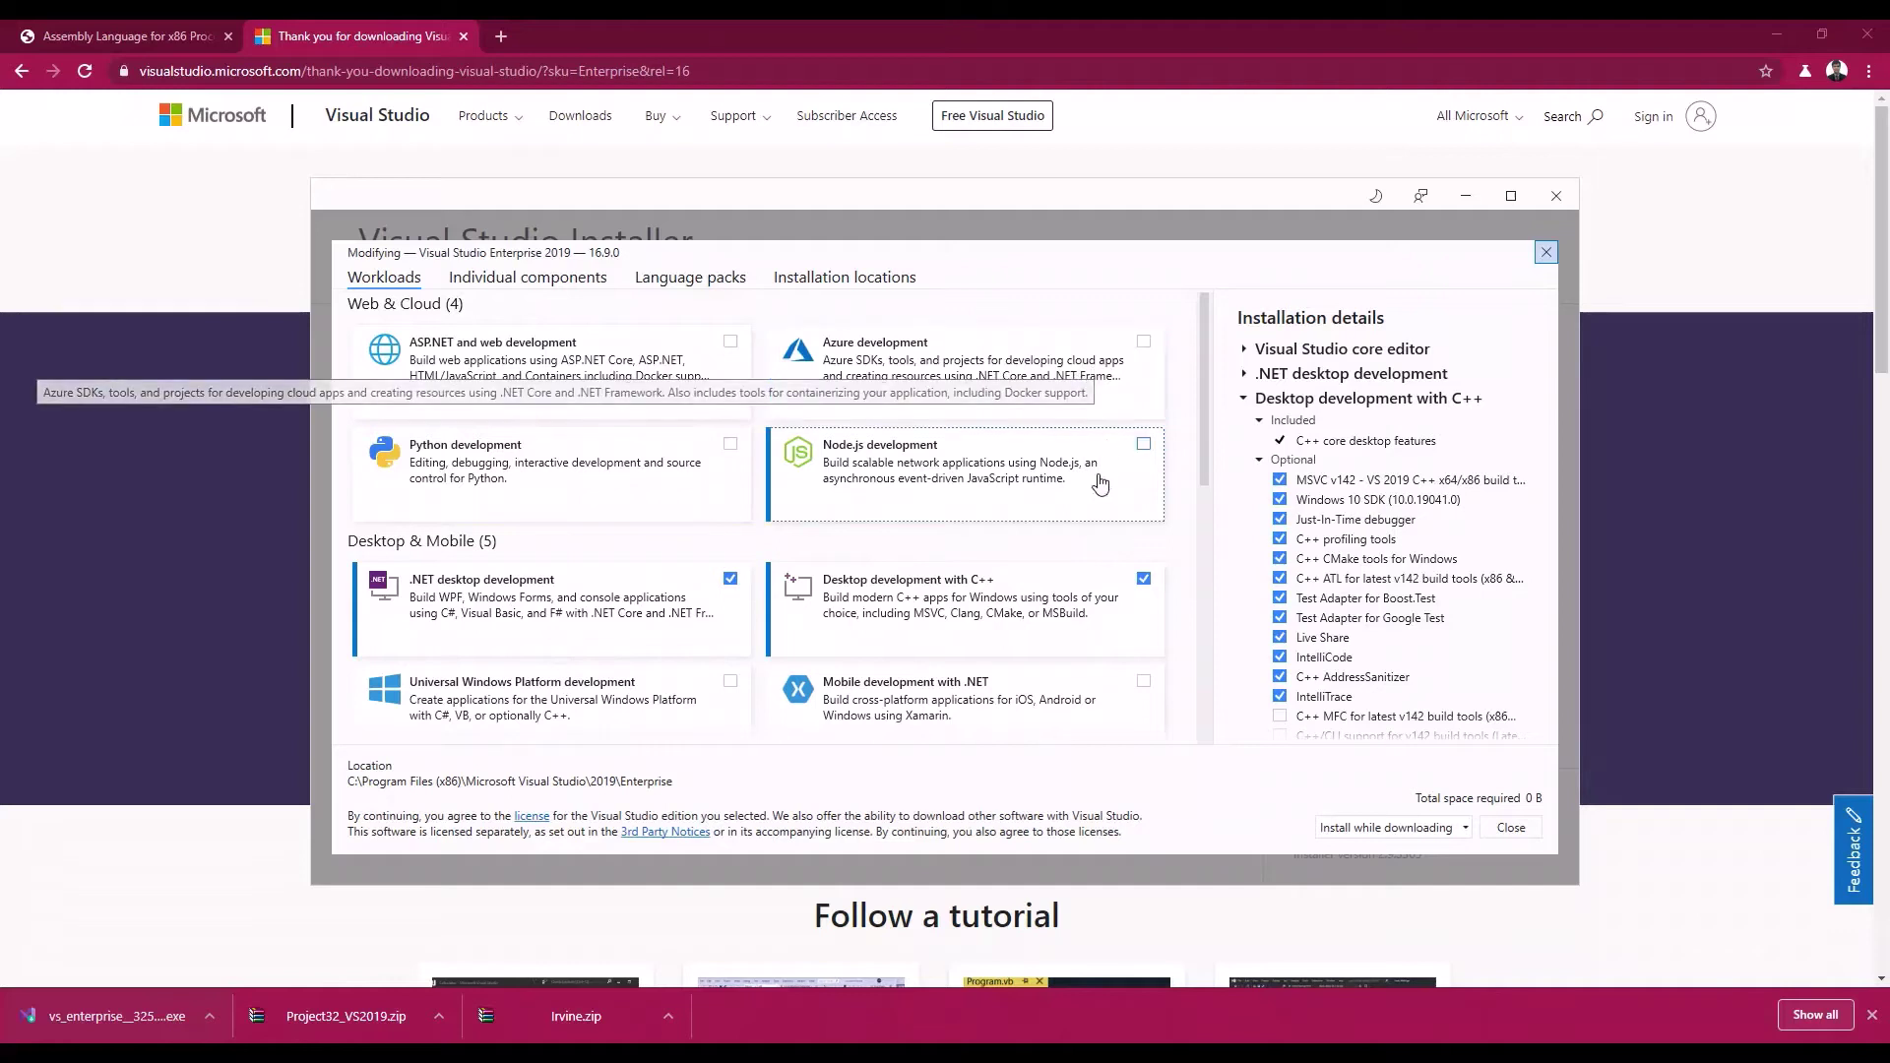
click(730, 580)
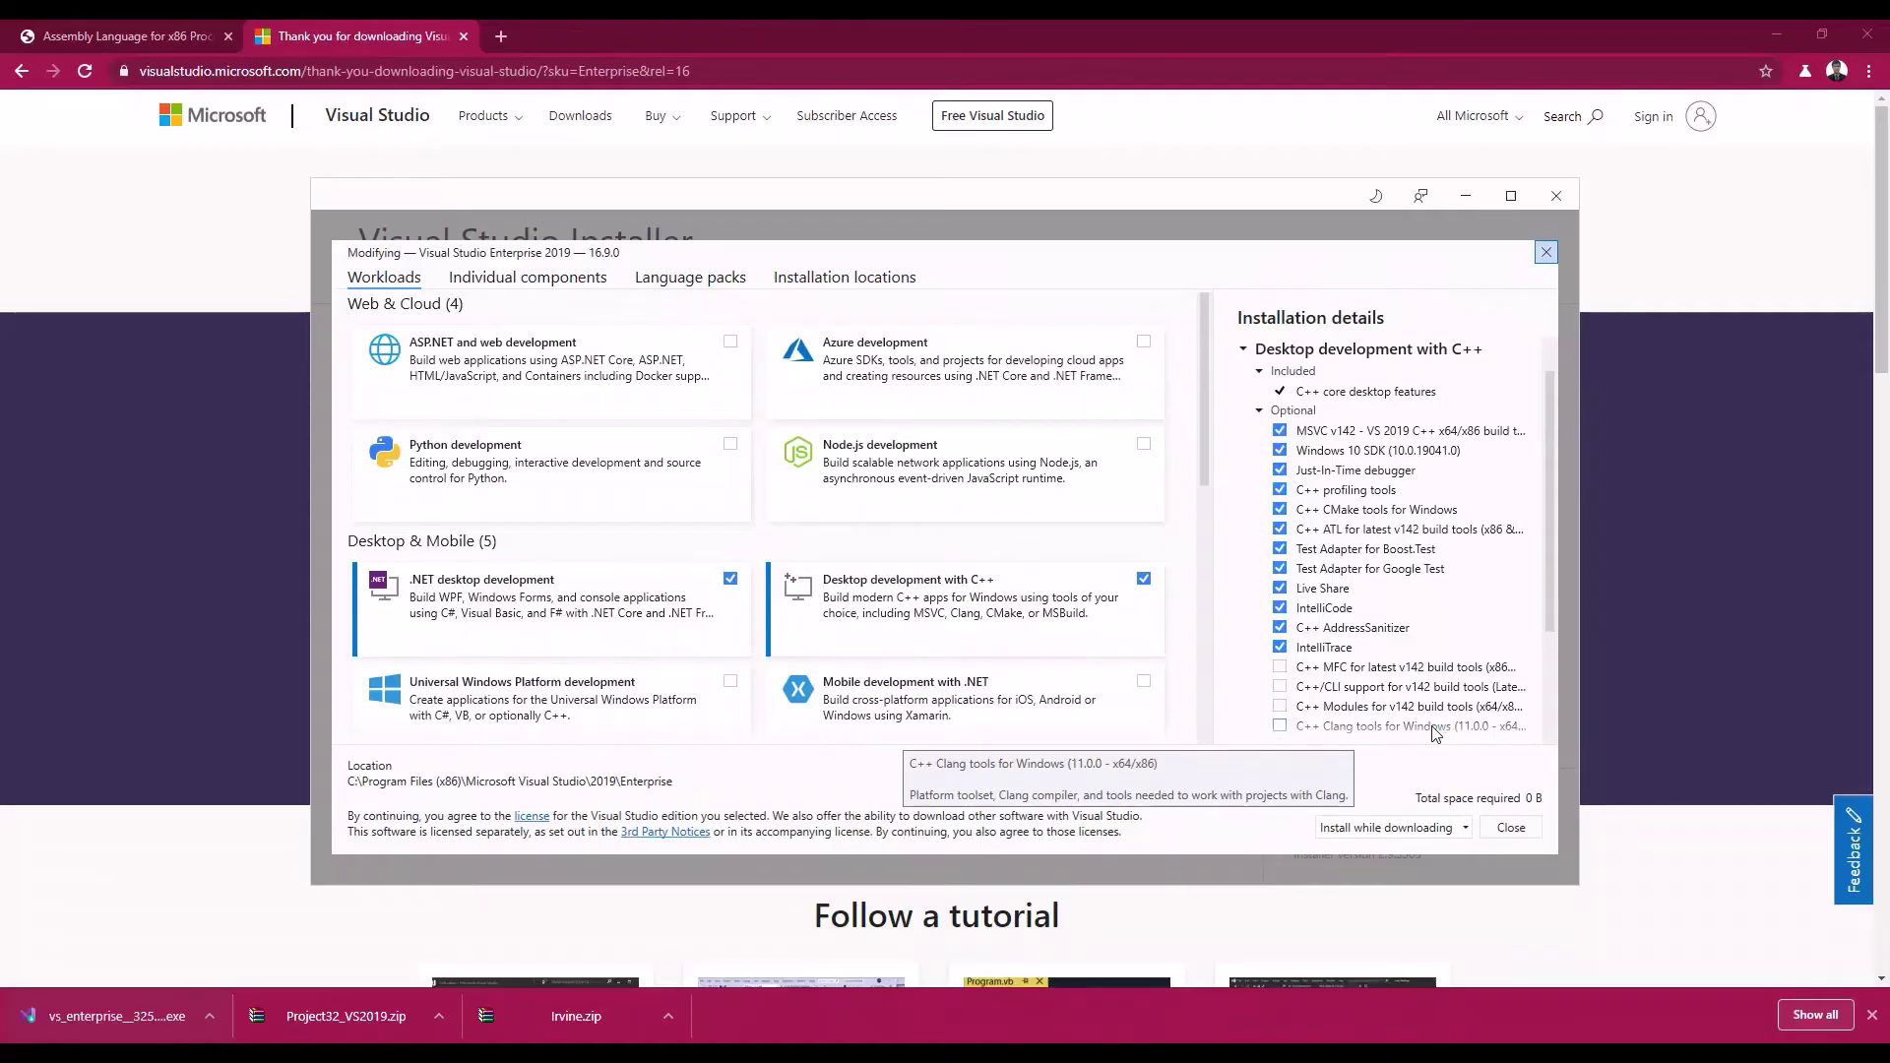
click(1511, 827)
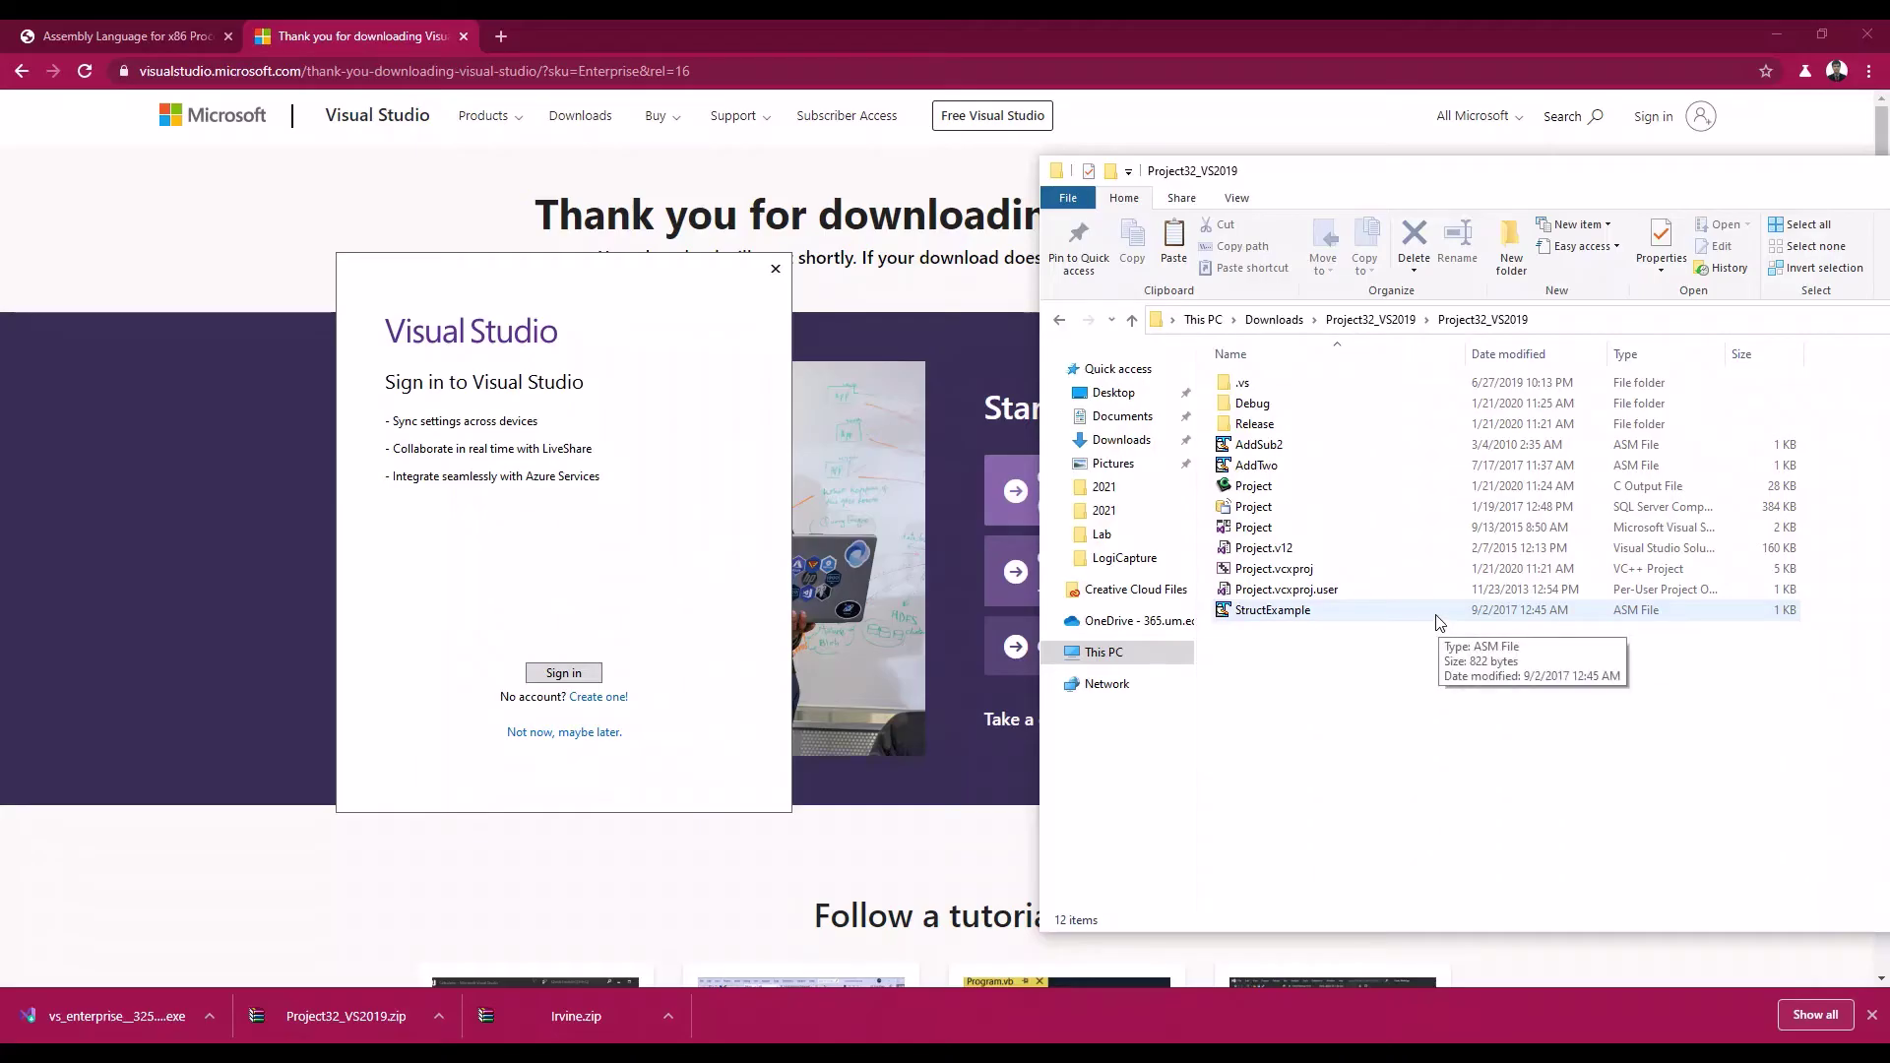
Step: Sign in with the connected work account, keep General settings and the Blue theme, and start Visual Studio
drag(544, 271, 742, 258)
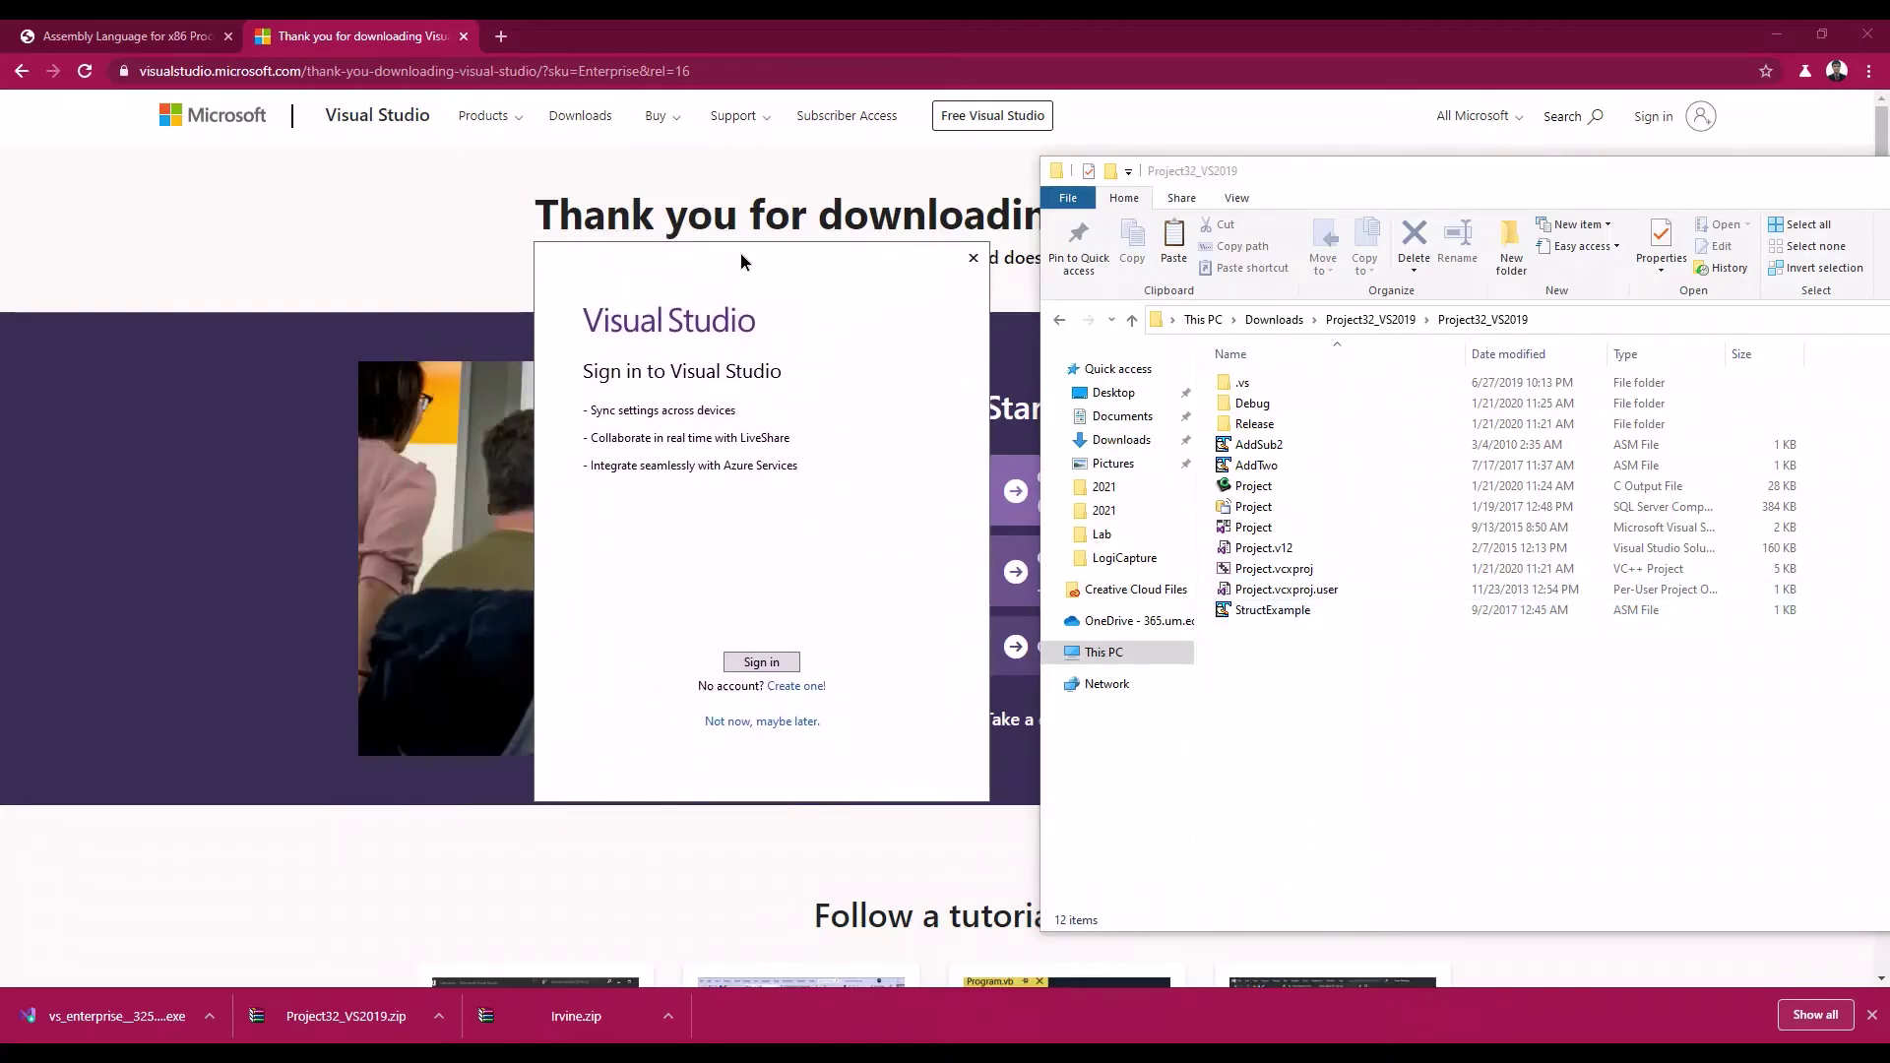
click(779, 665)
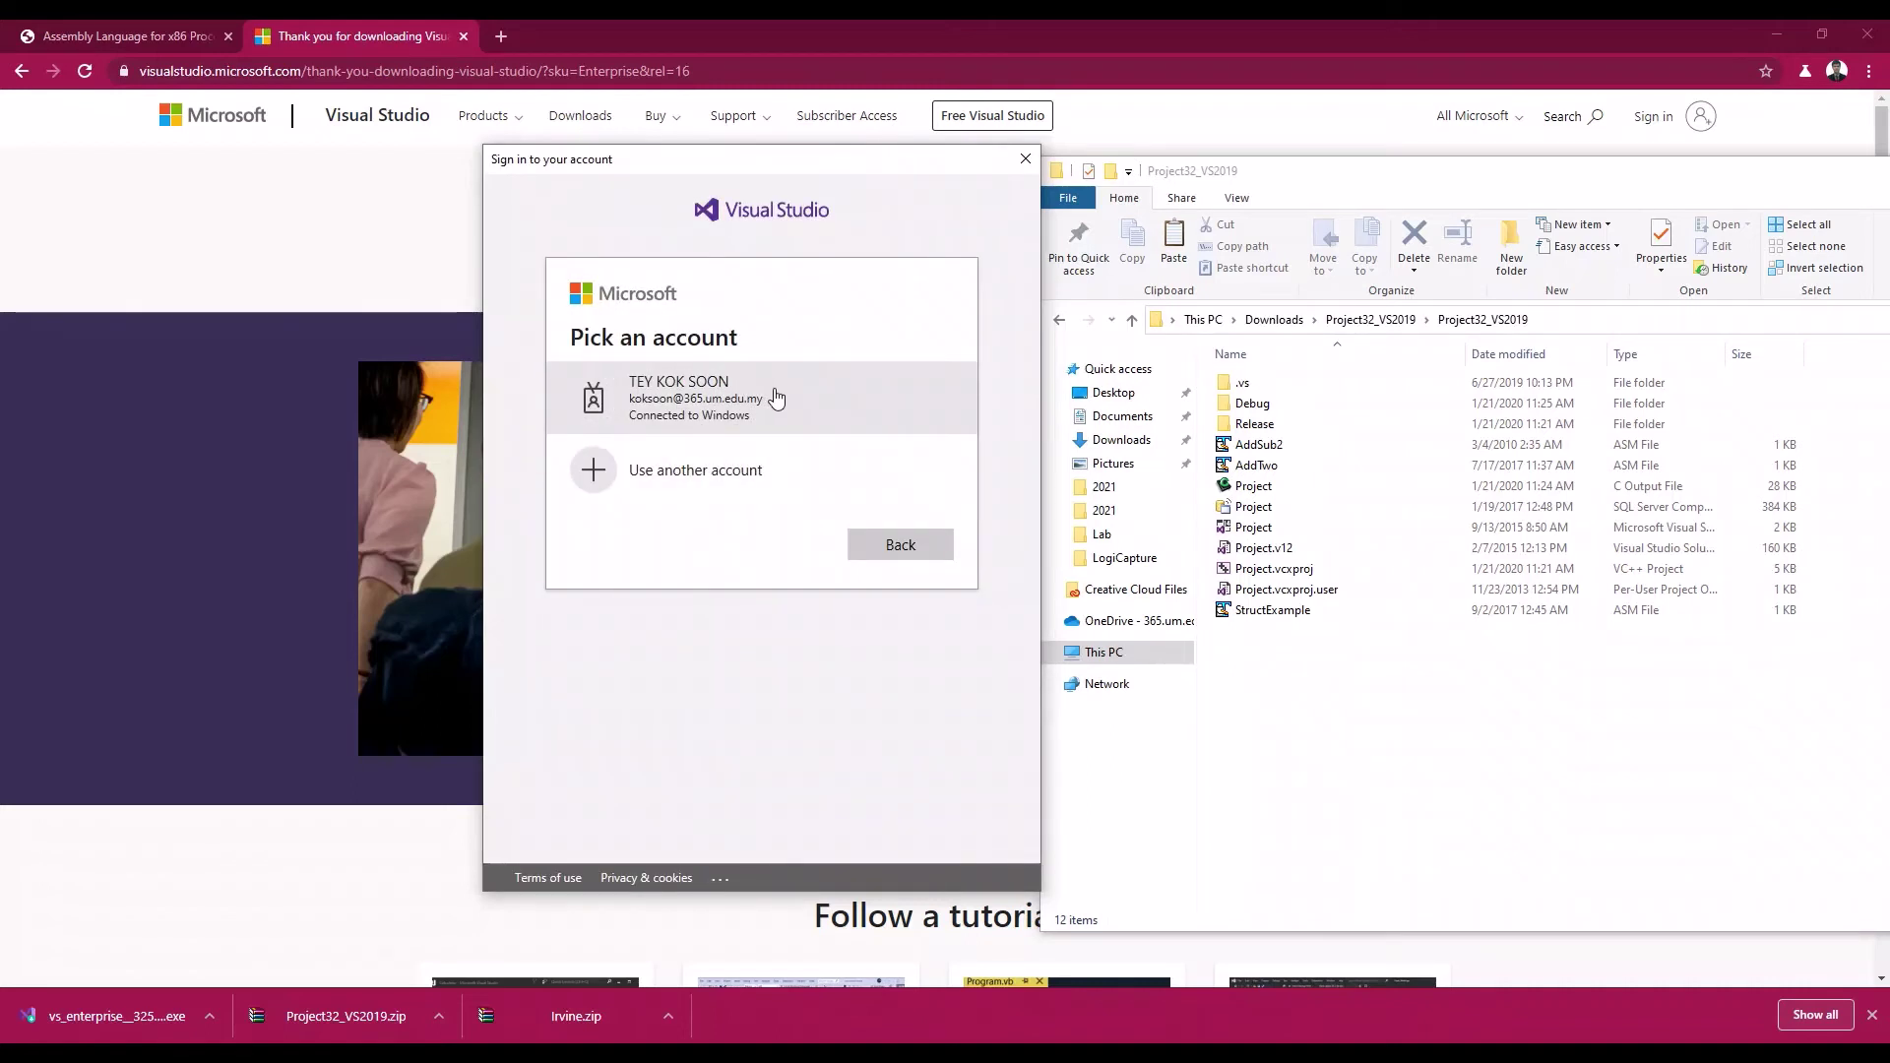
click(777, 392)
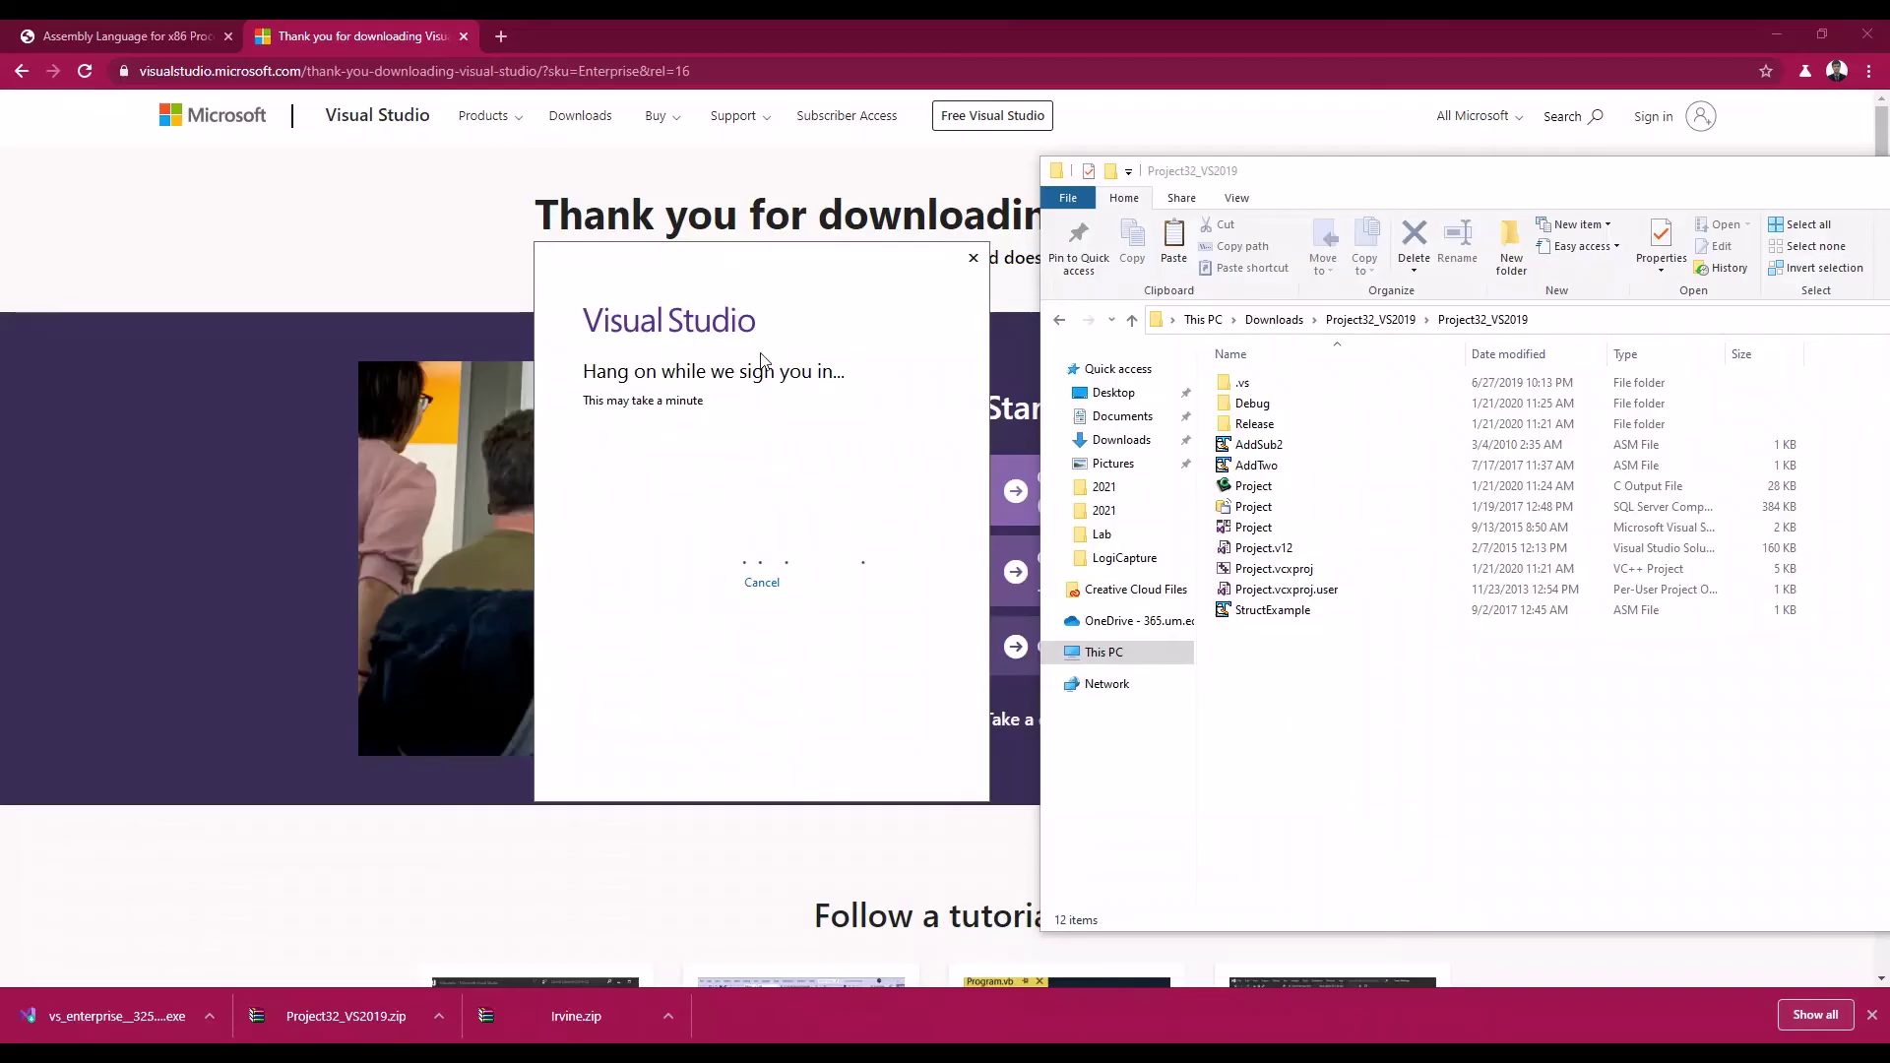
click(1454, 187)
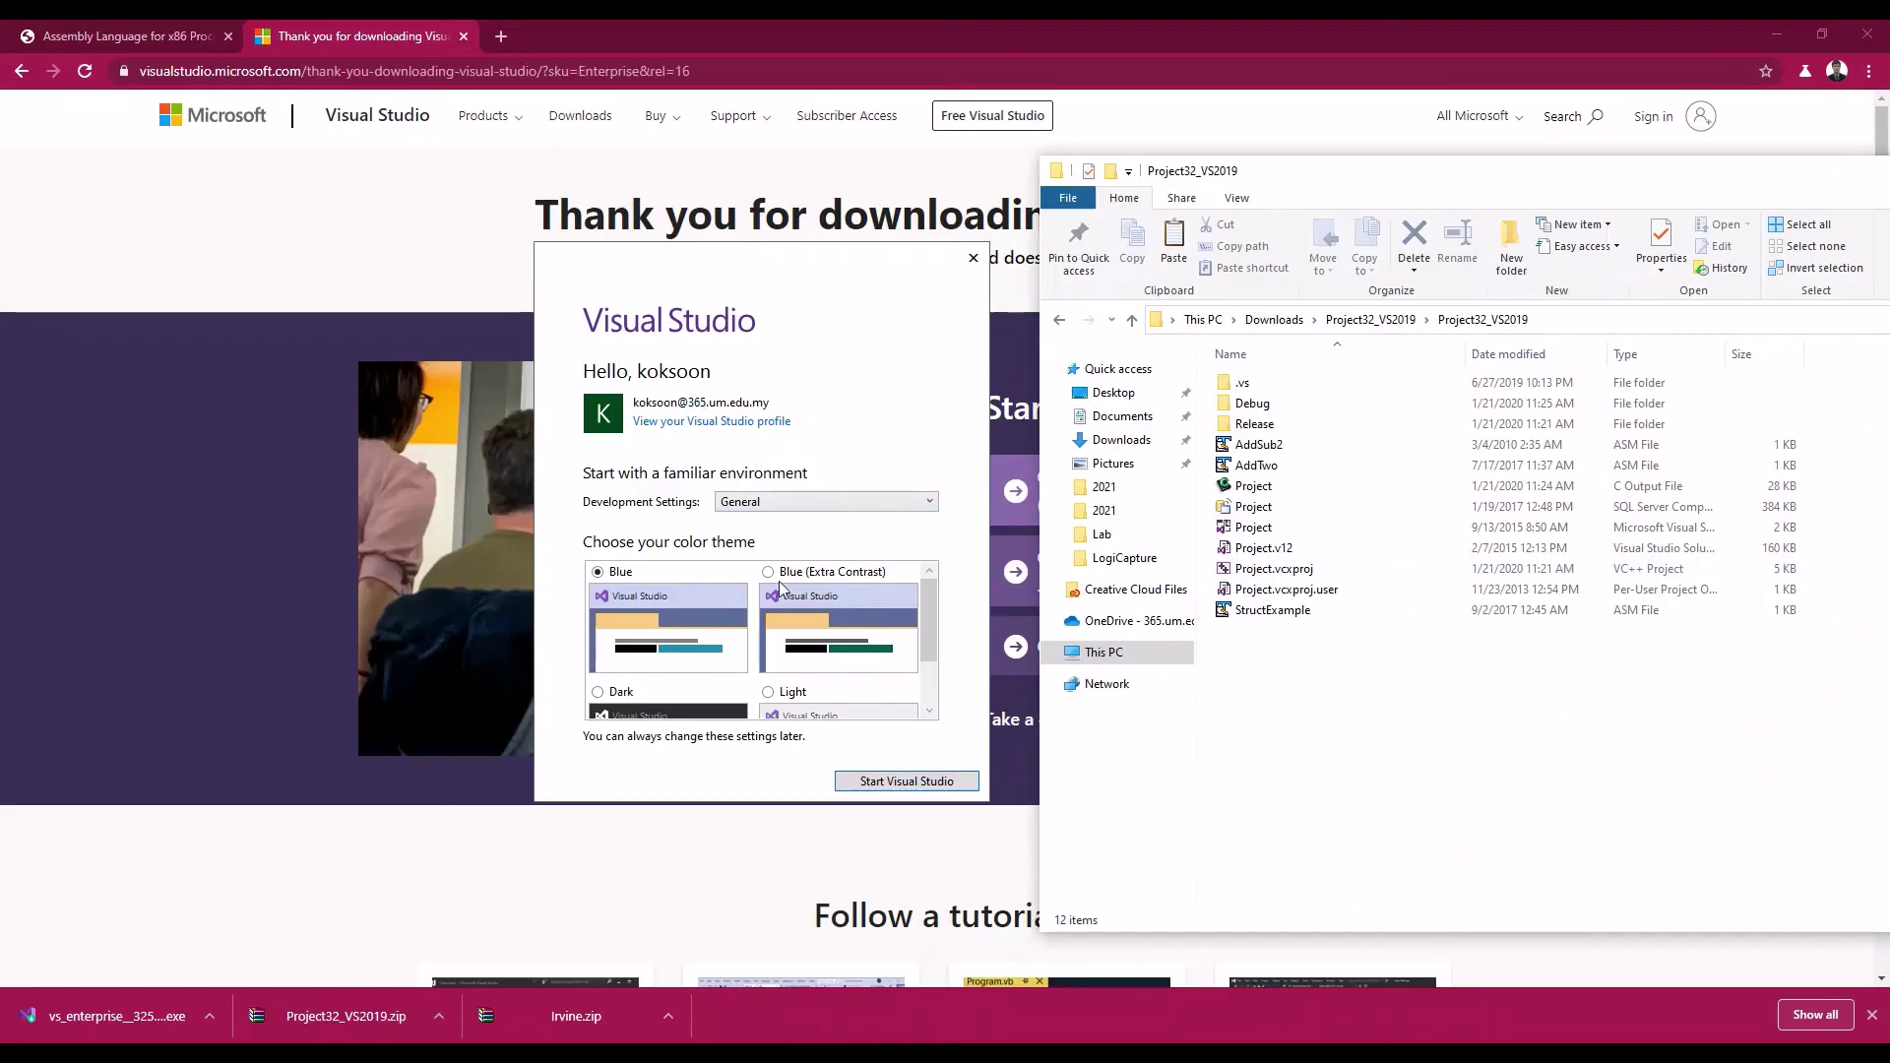
scroll(755, 593, down, 2)
scroll(865, 665, up, 2)
click(904, 782)
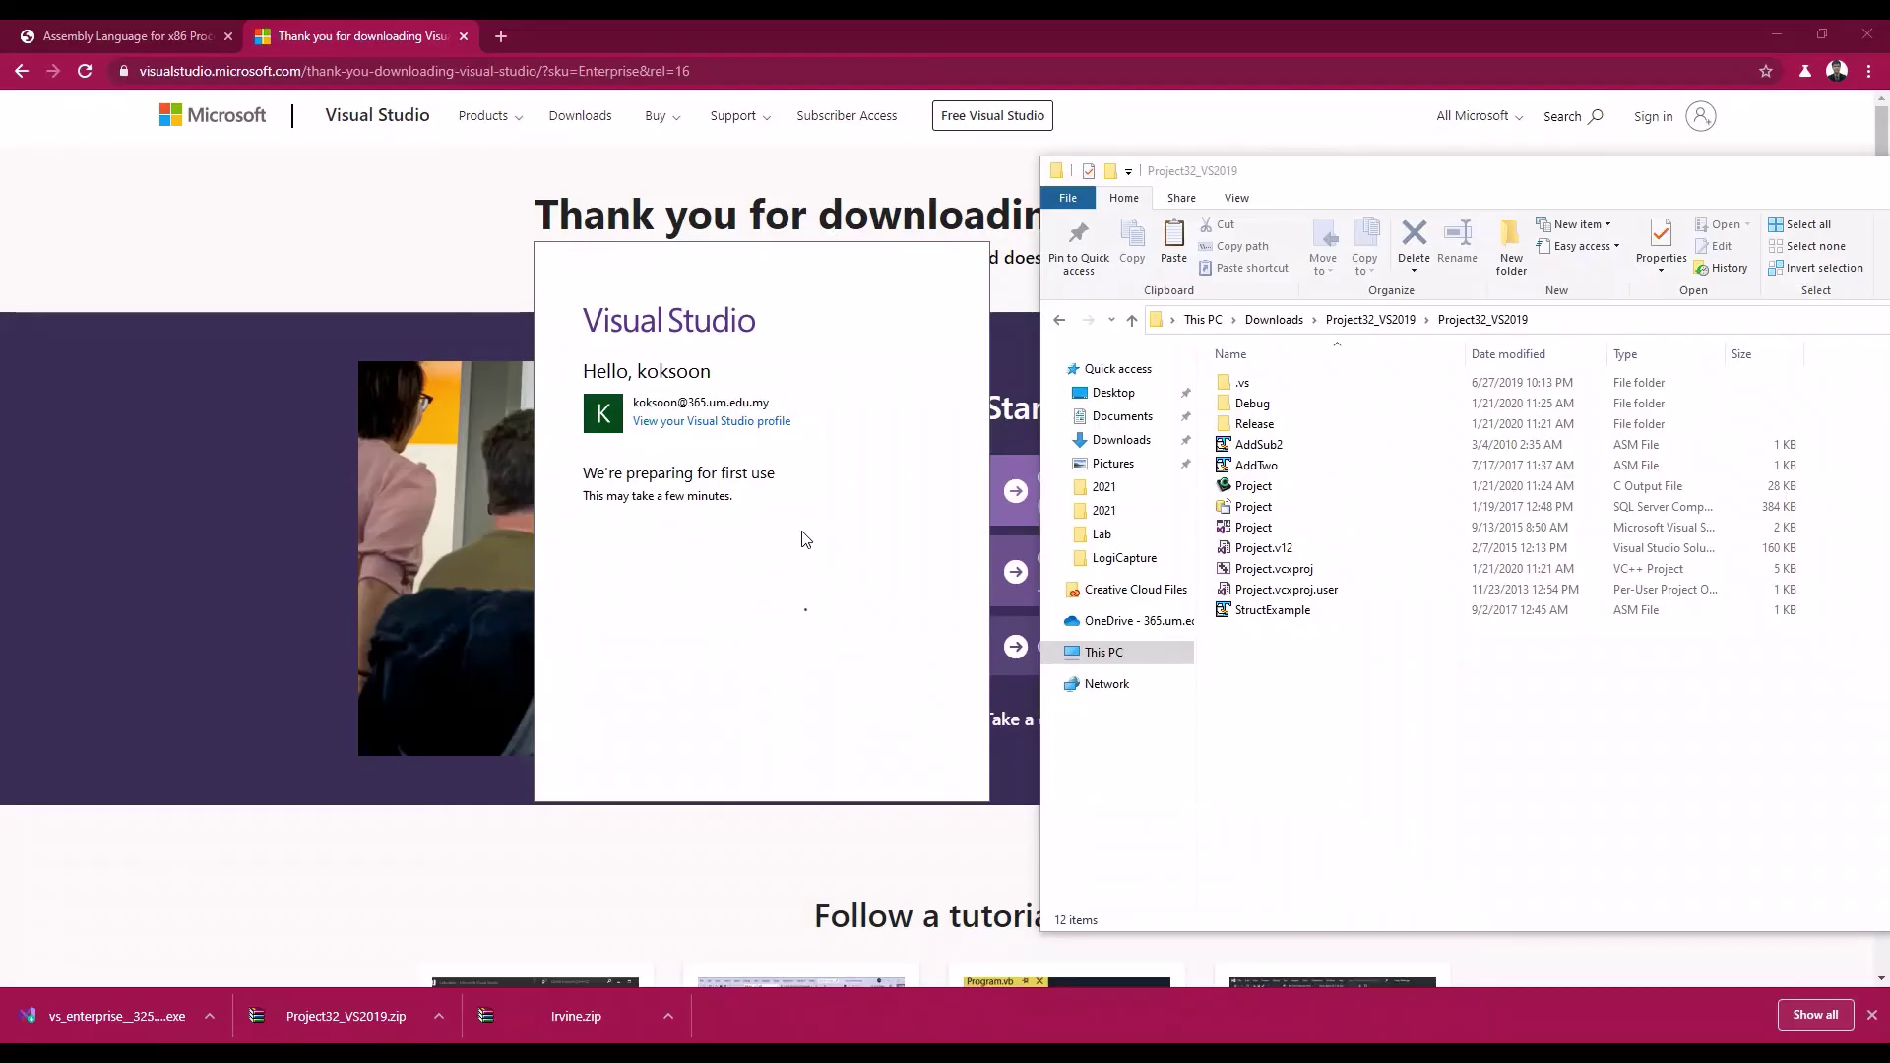
Step: Open Project.vcxproj with Microsoft Visual Studio 2019 as the chosen app
click(1296, 571)
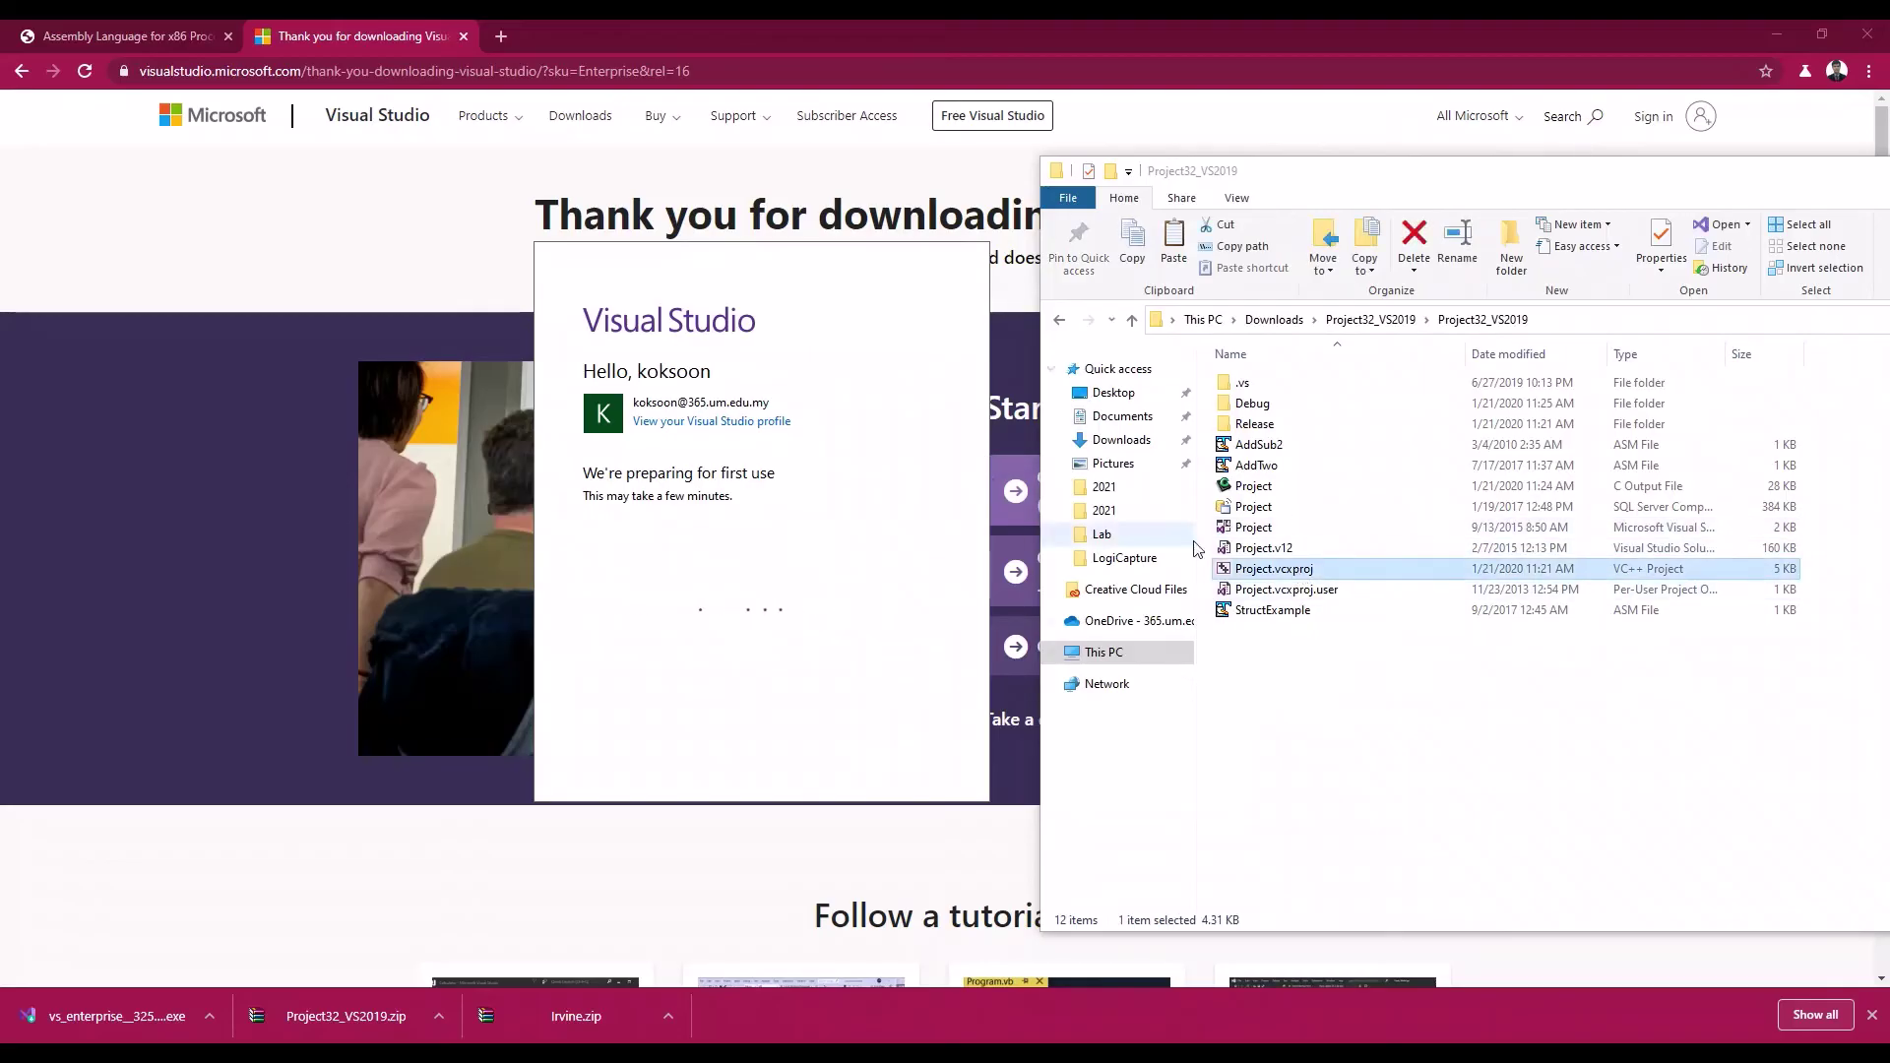
click(1408, 577)
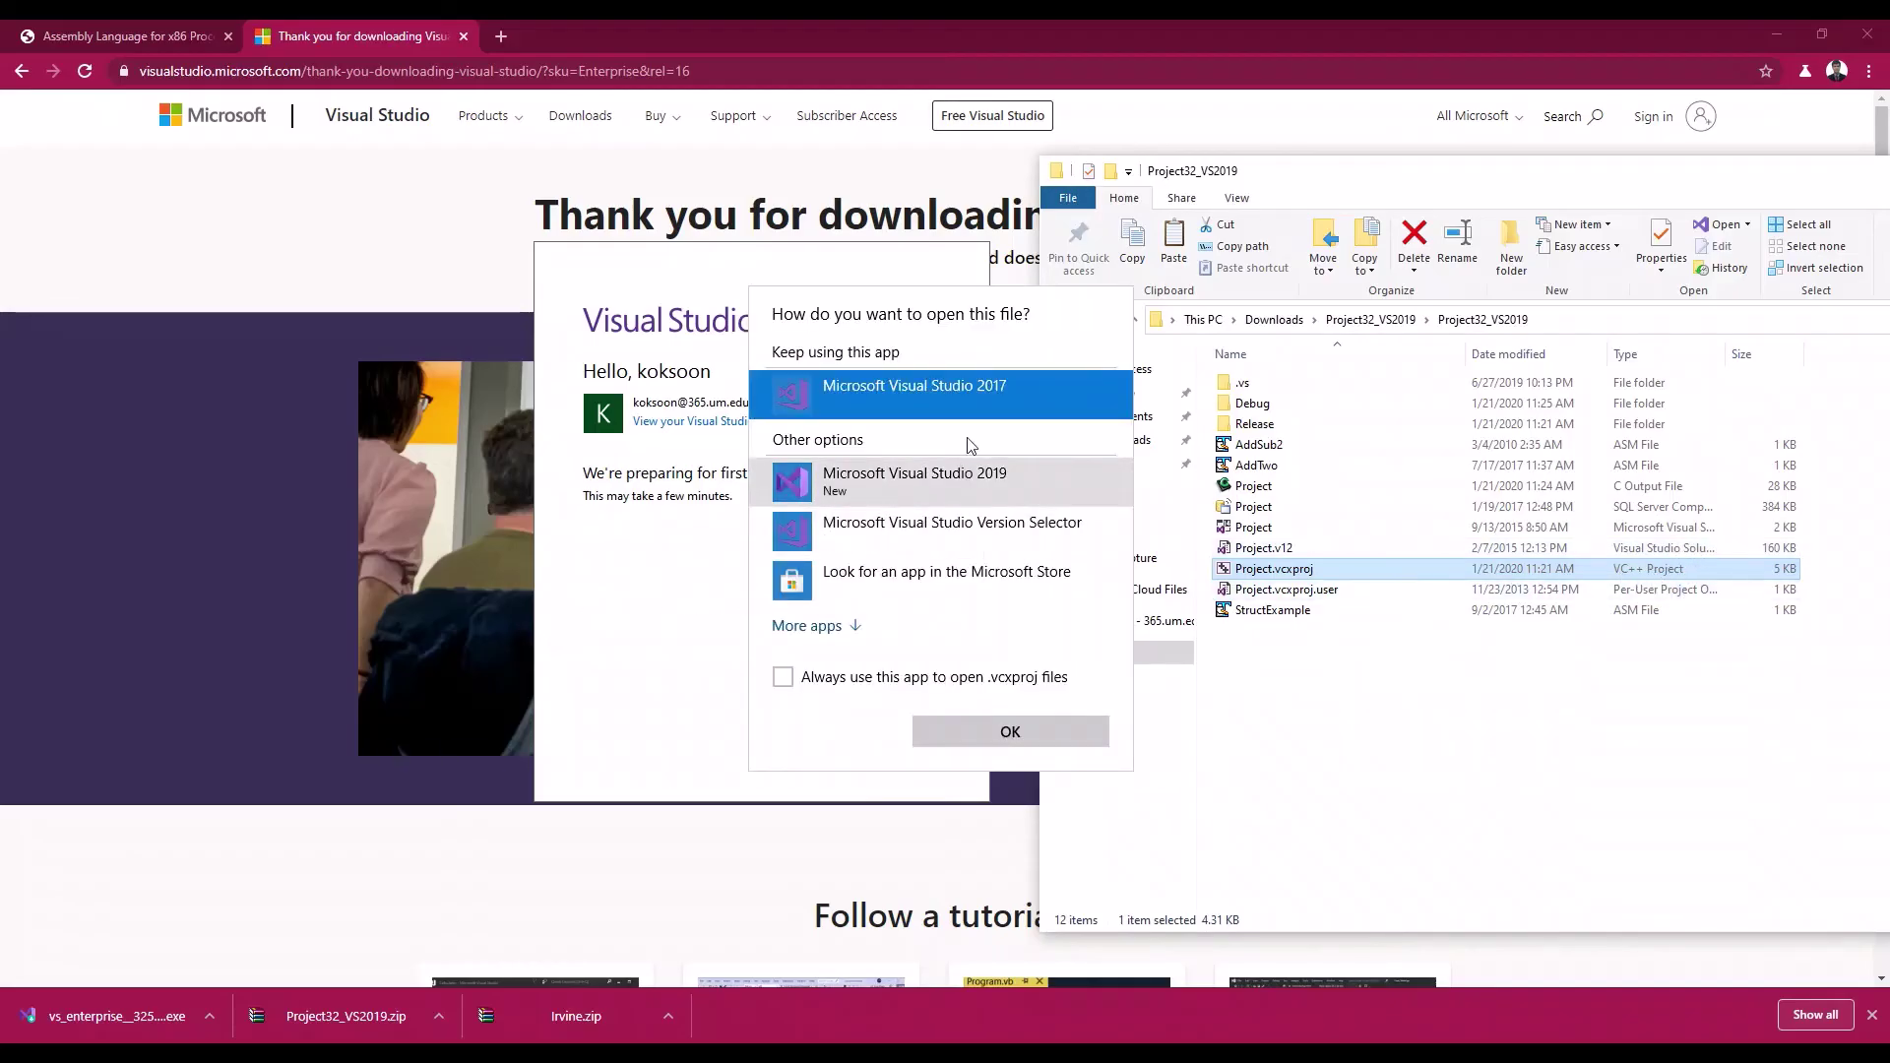
click(945, 477)
click(1012, 734)
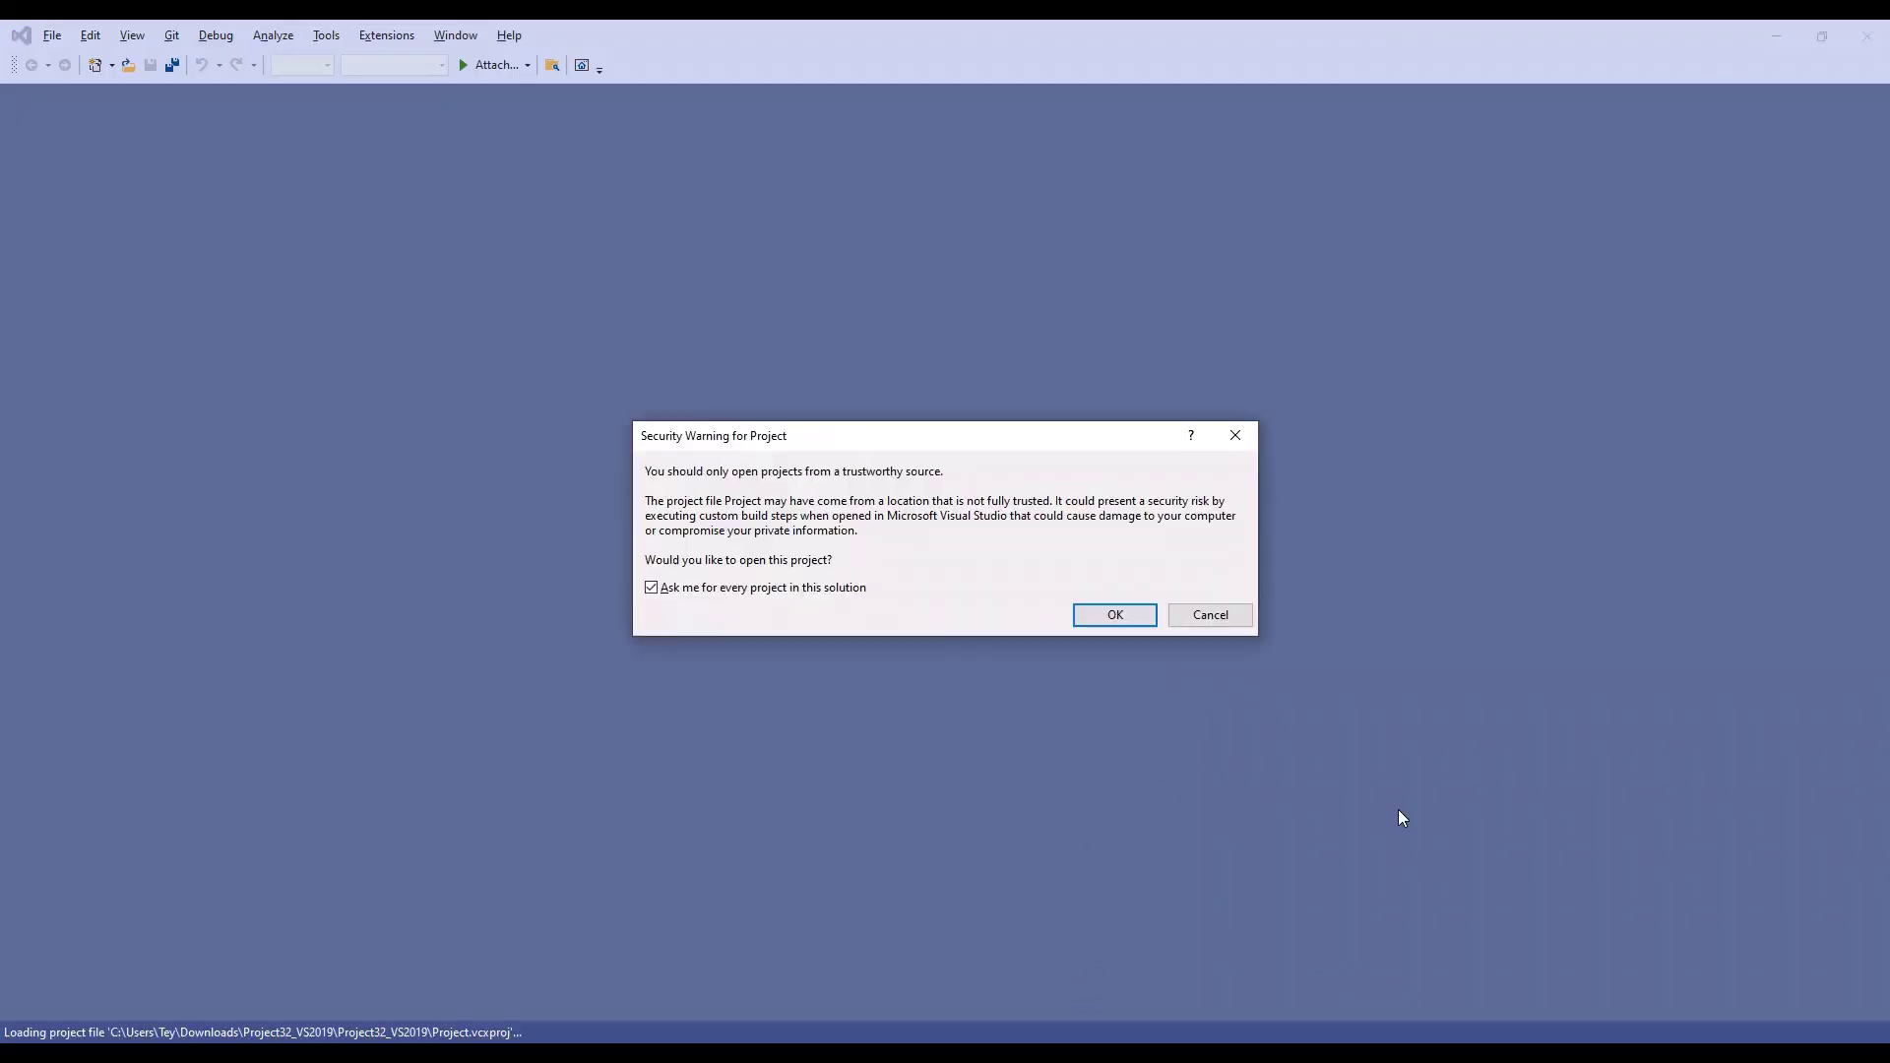
Step: Accept the security warning and open AddSub2.asm from Solution Explorer in the editor
click(1116, 617)
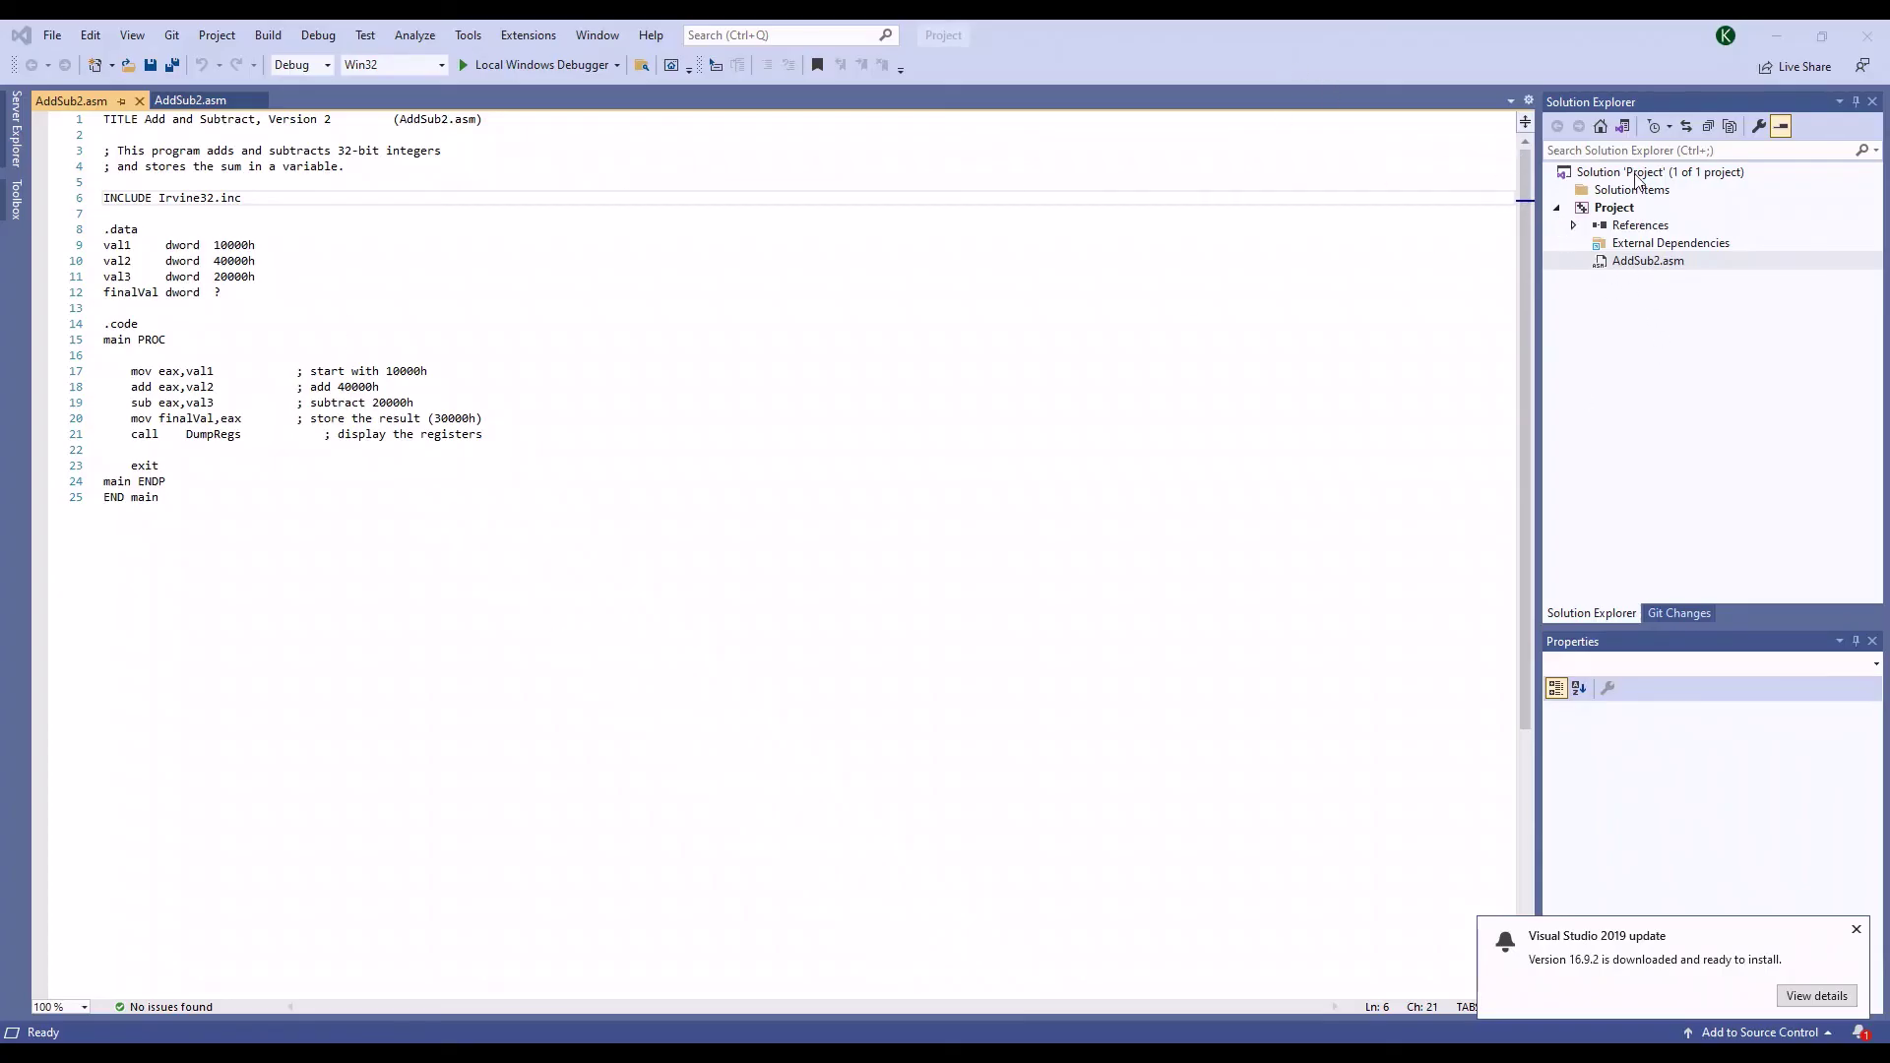
click(1669, 263)
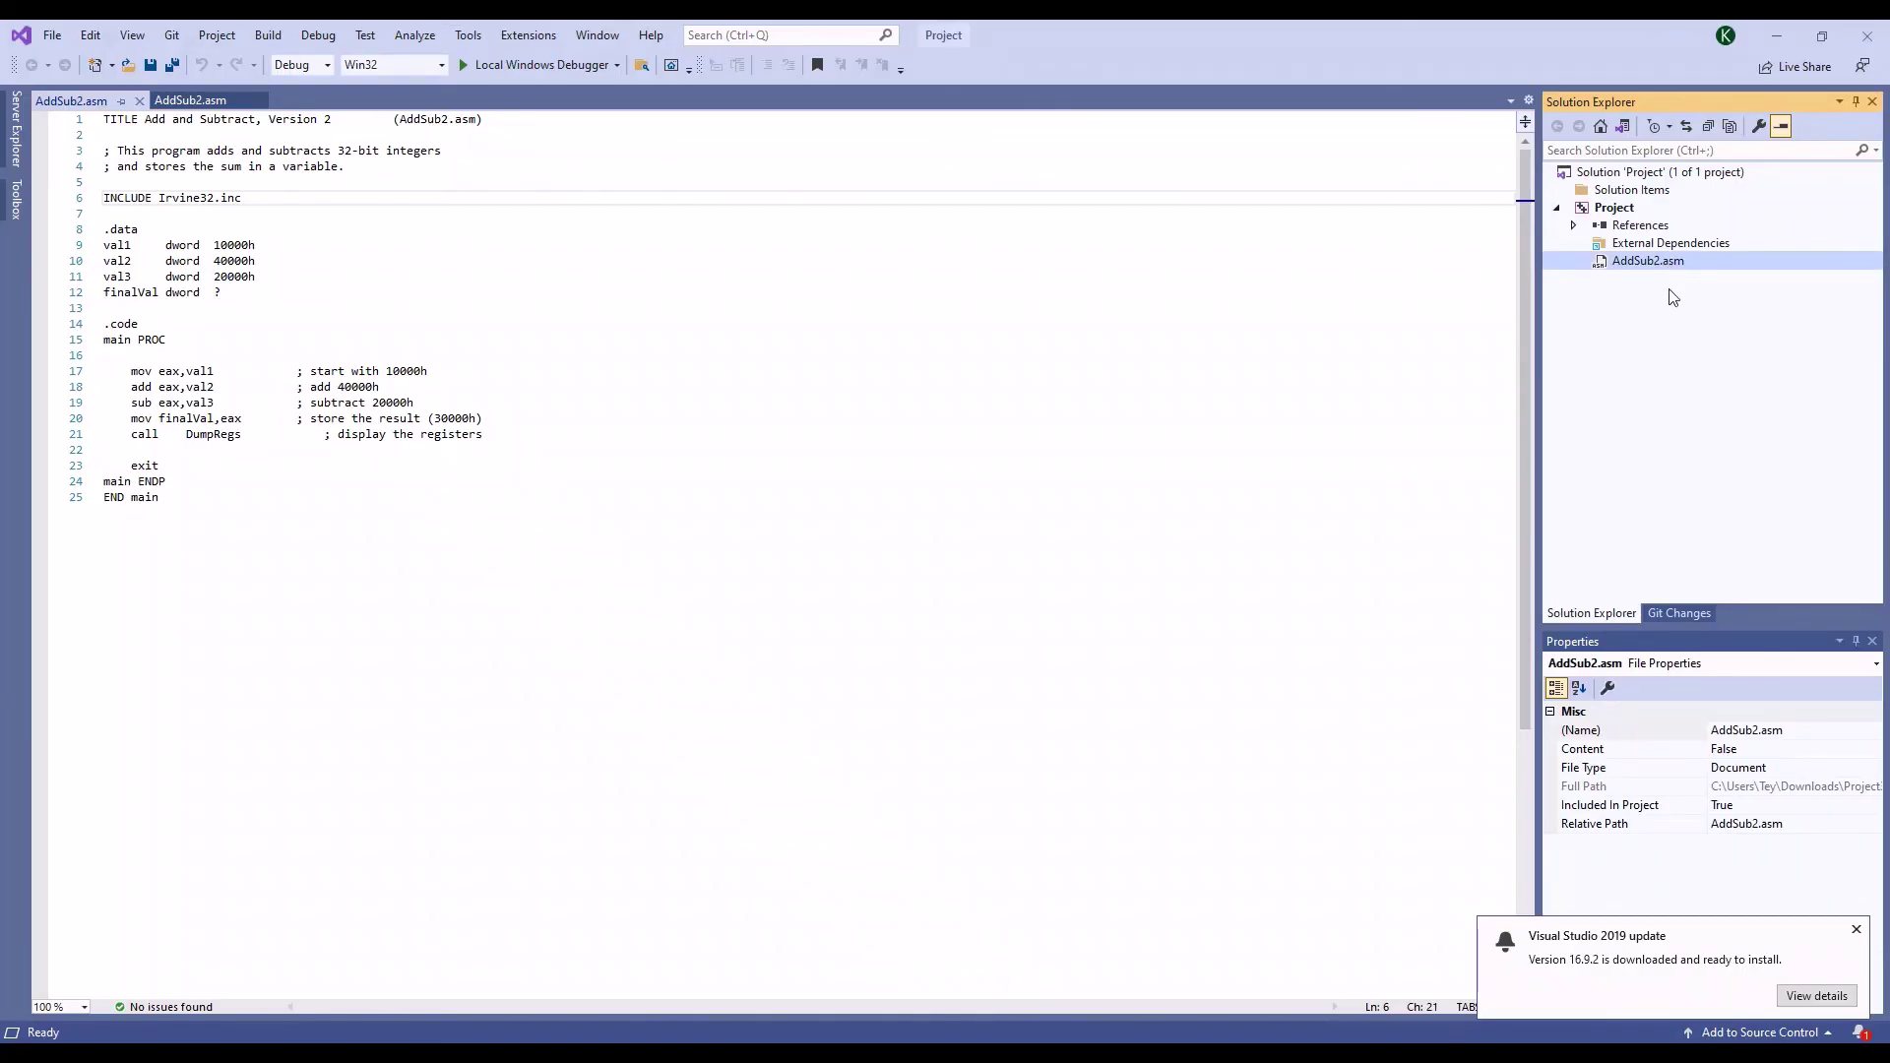
double_click(1664, 264)
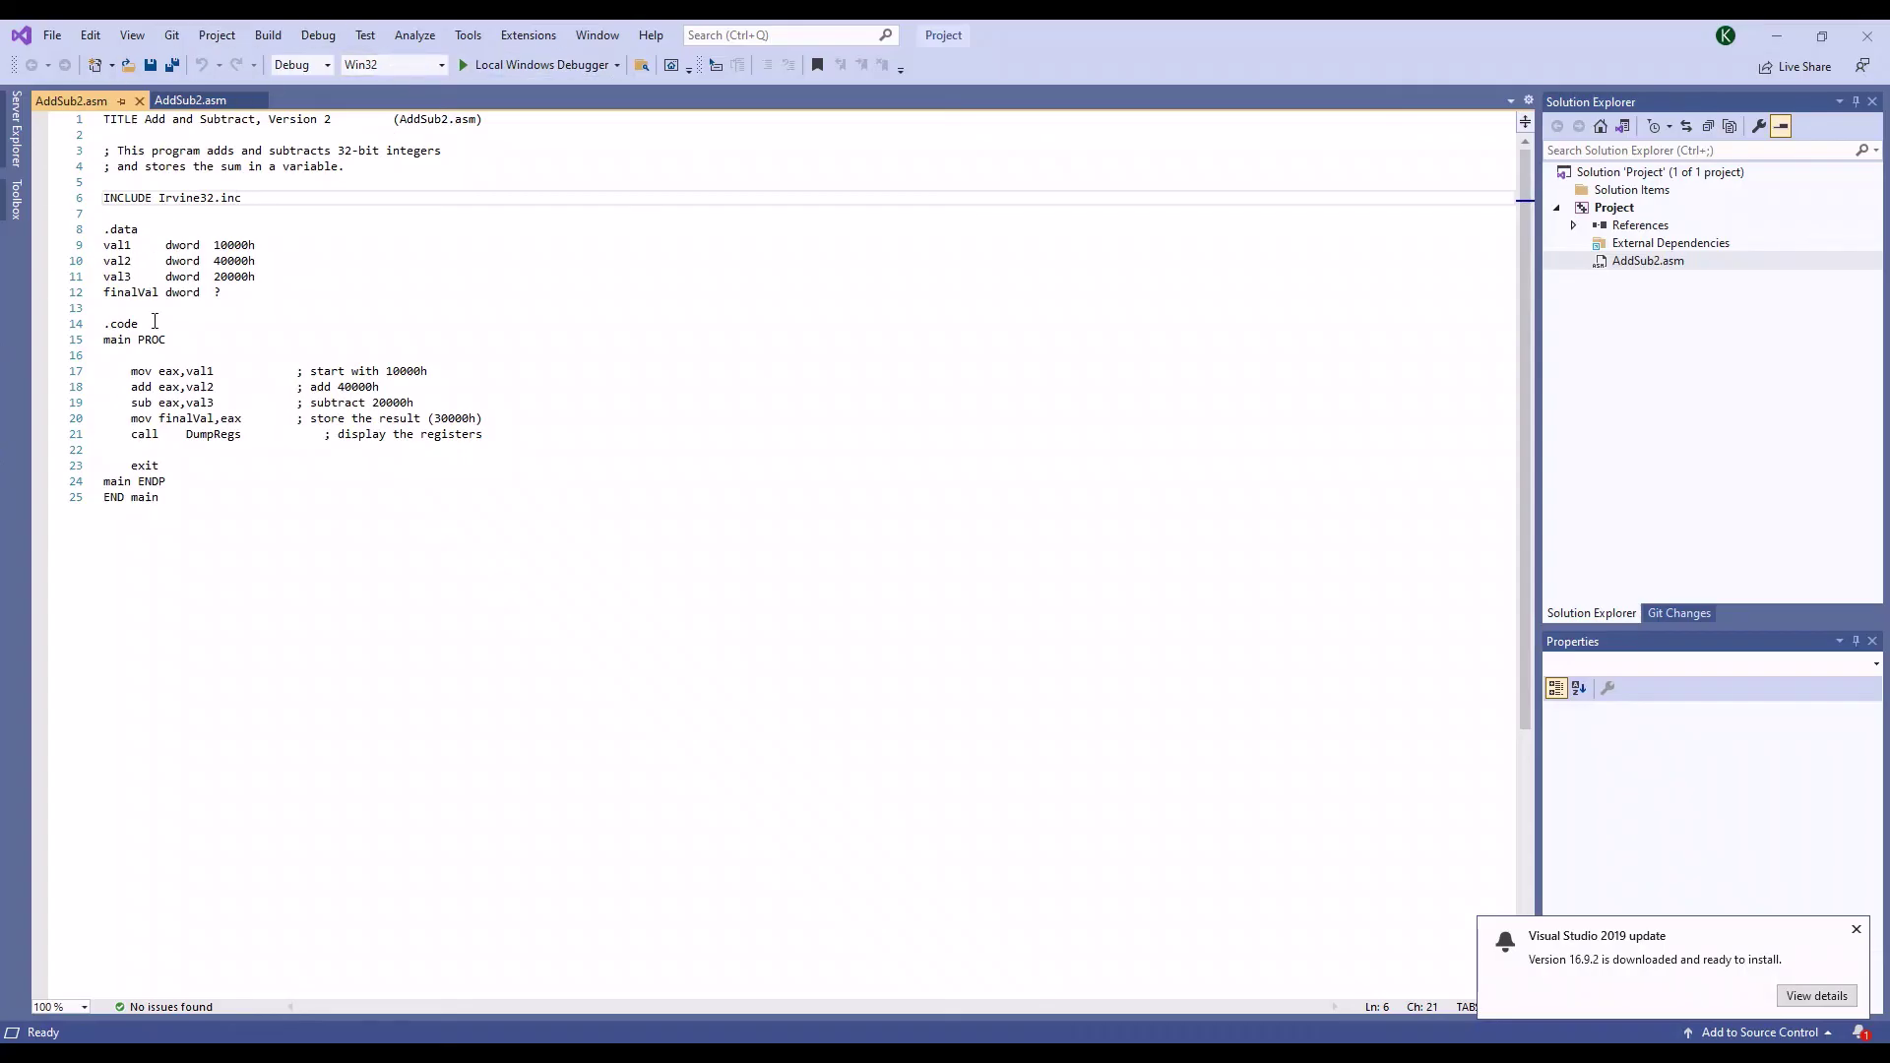
Step: Highlight lines 9–20 of AddSub2.asm to review the data and code, then deselect
click(104, 245)
drag(103, 245, 345, 419)
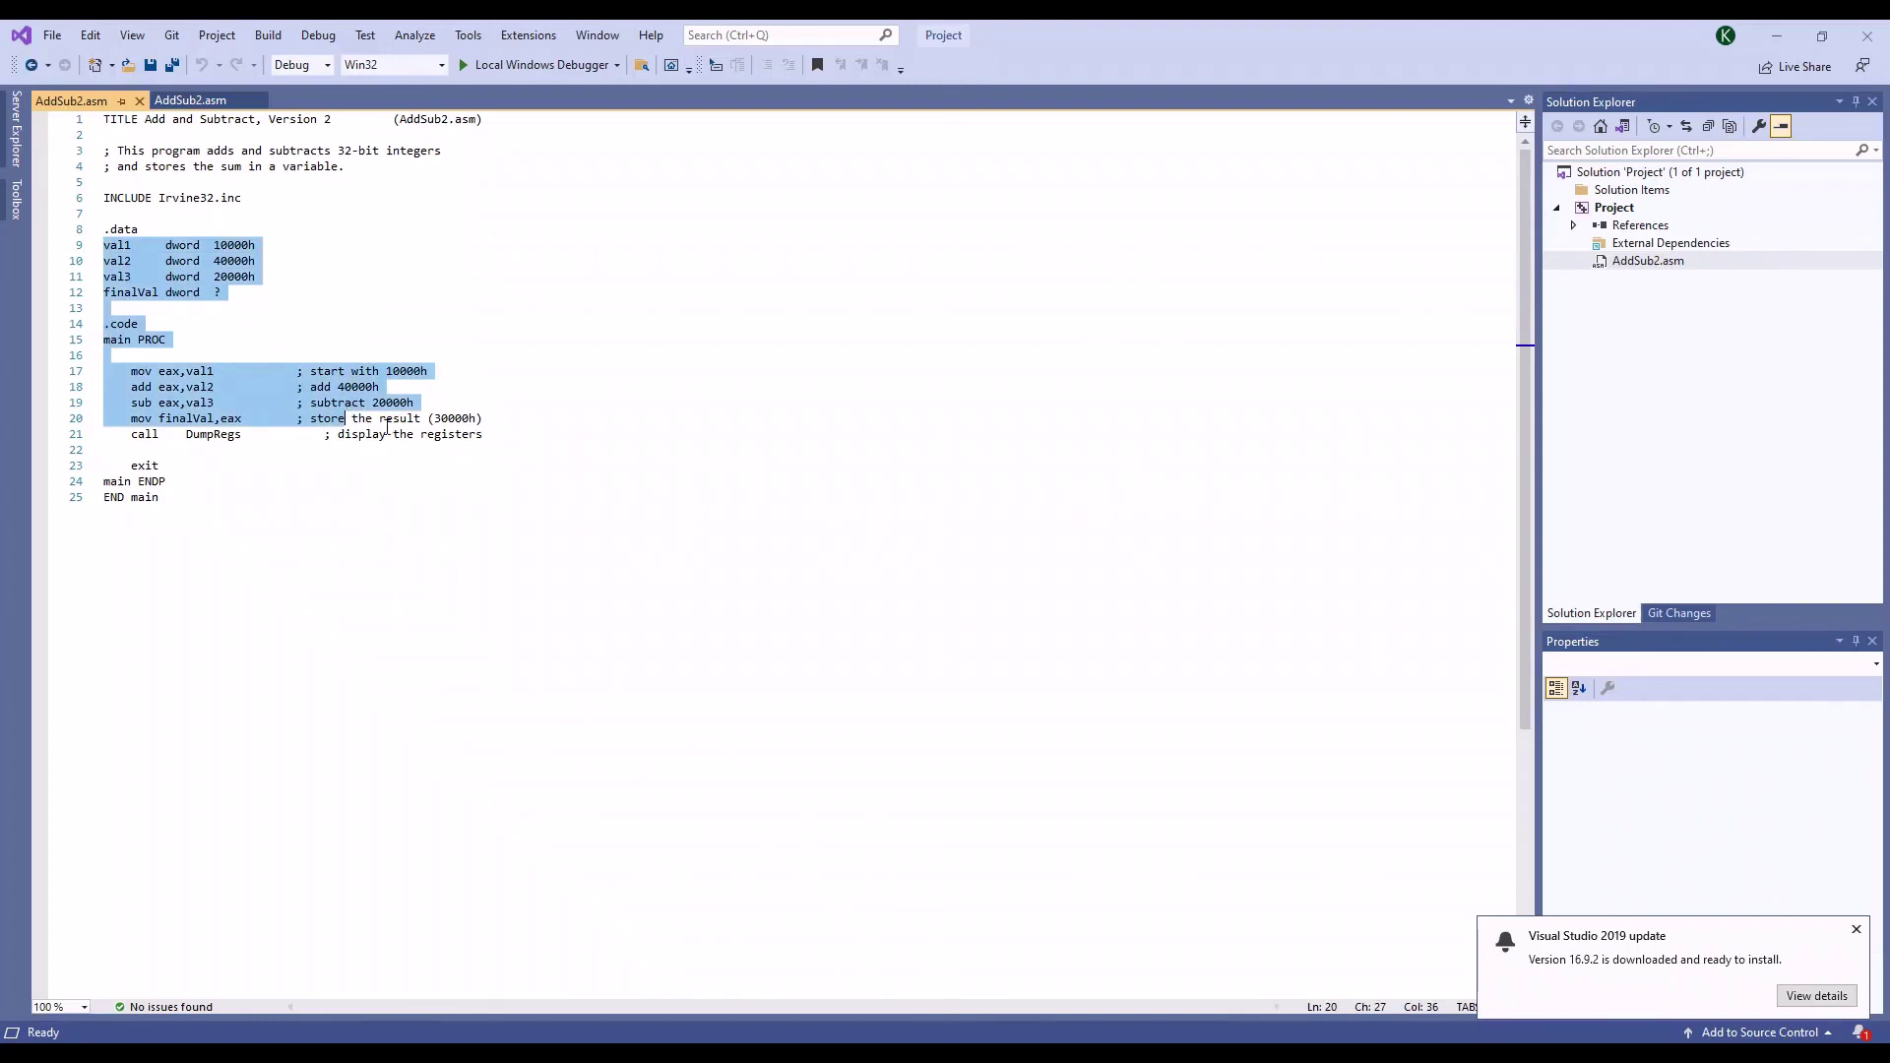
click(521, 427)
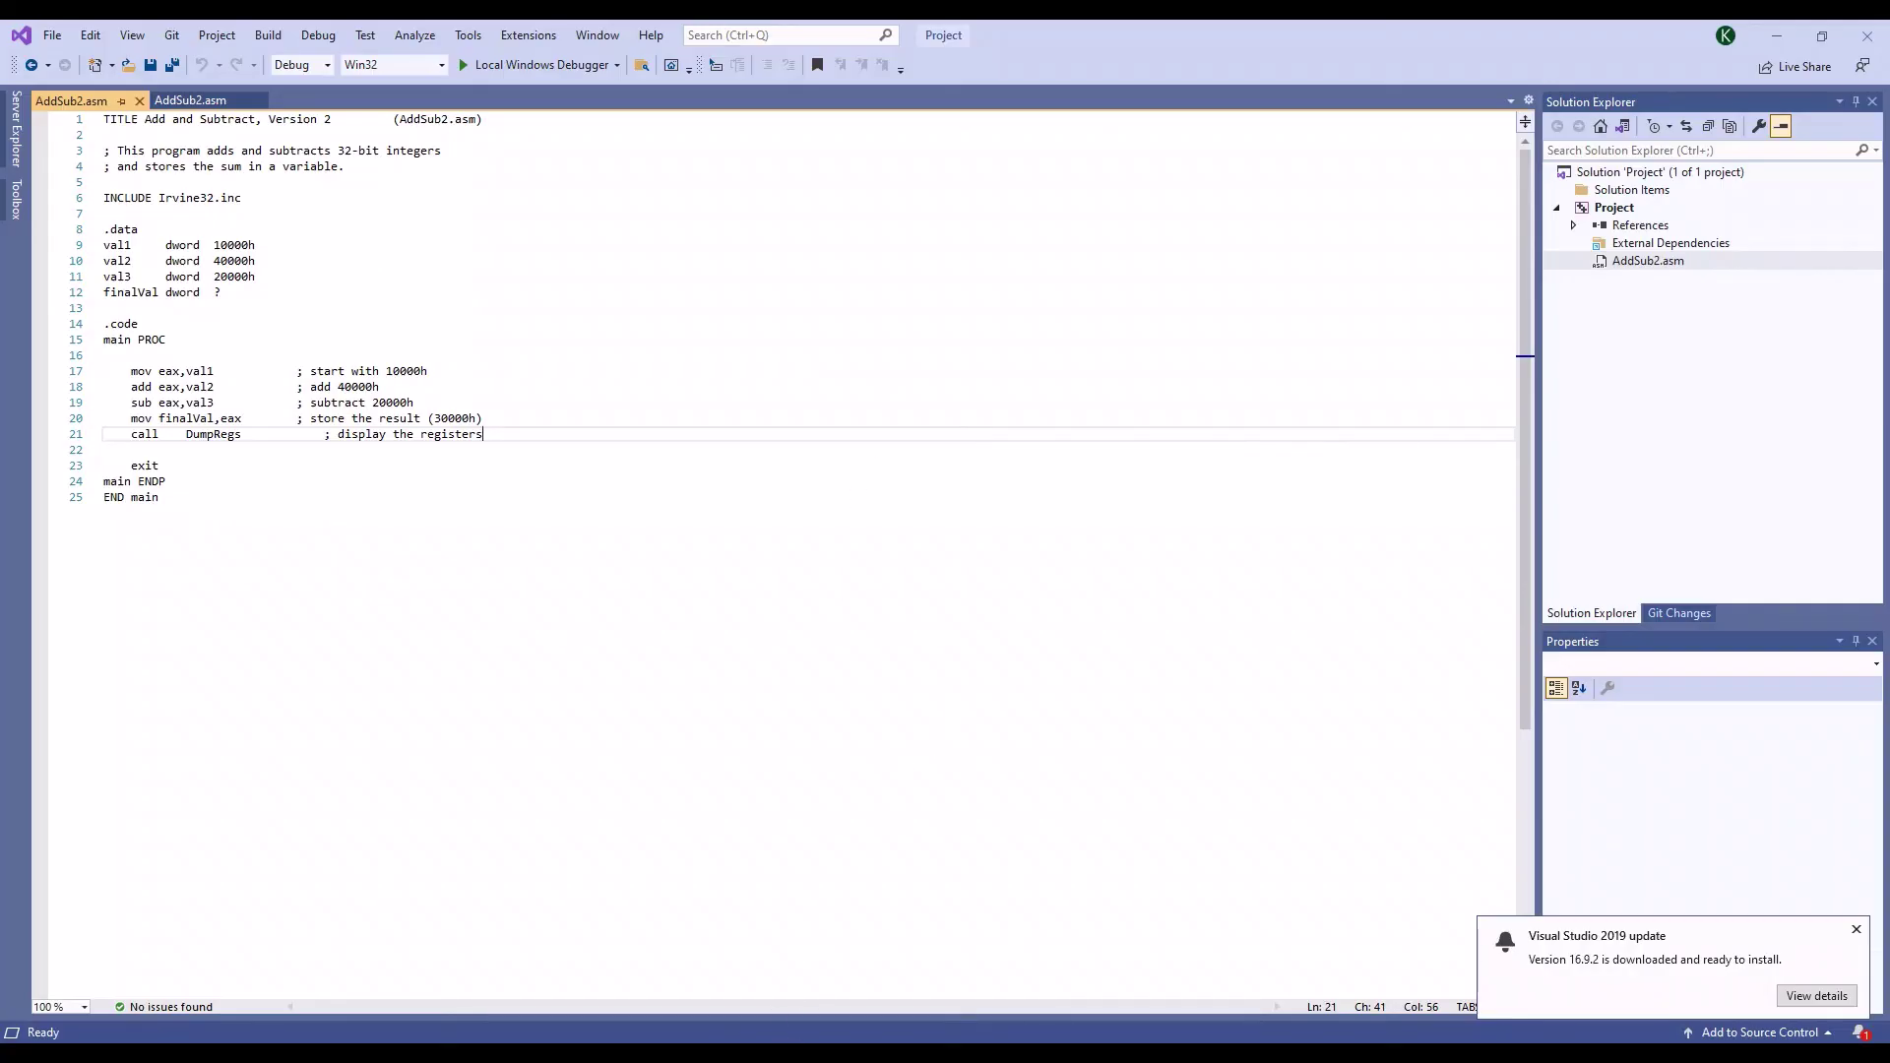
mouse_move(748, 1051)
click(860, 971)
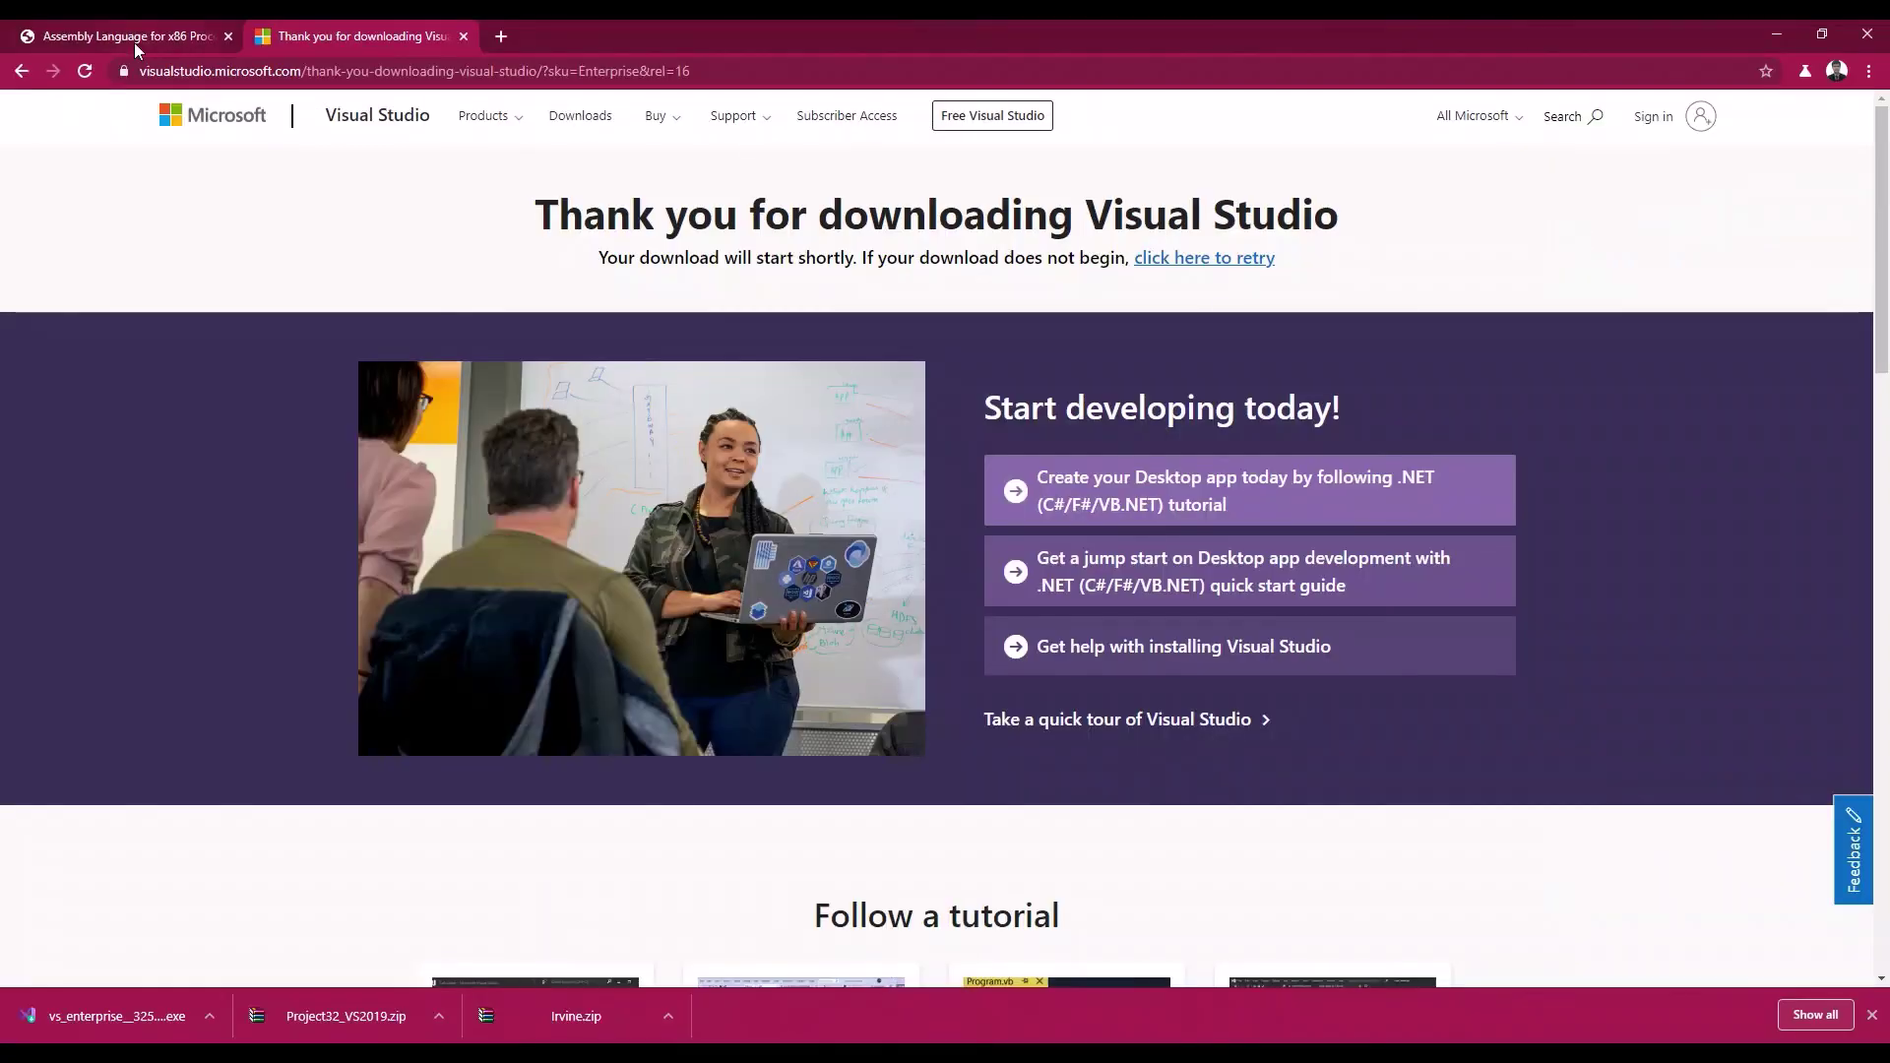
click(134, 39)
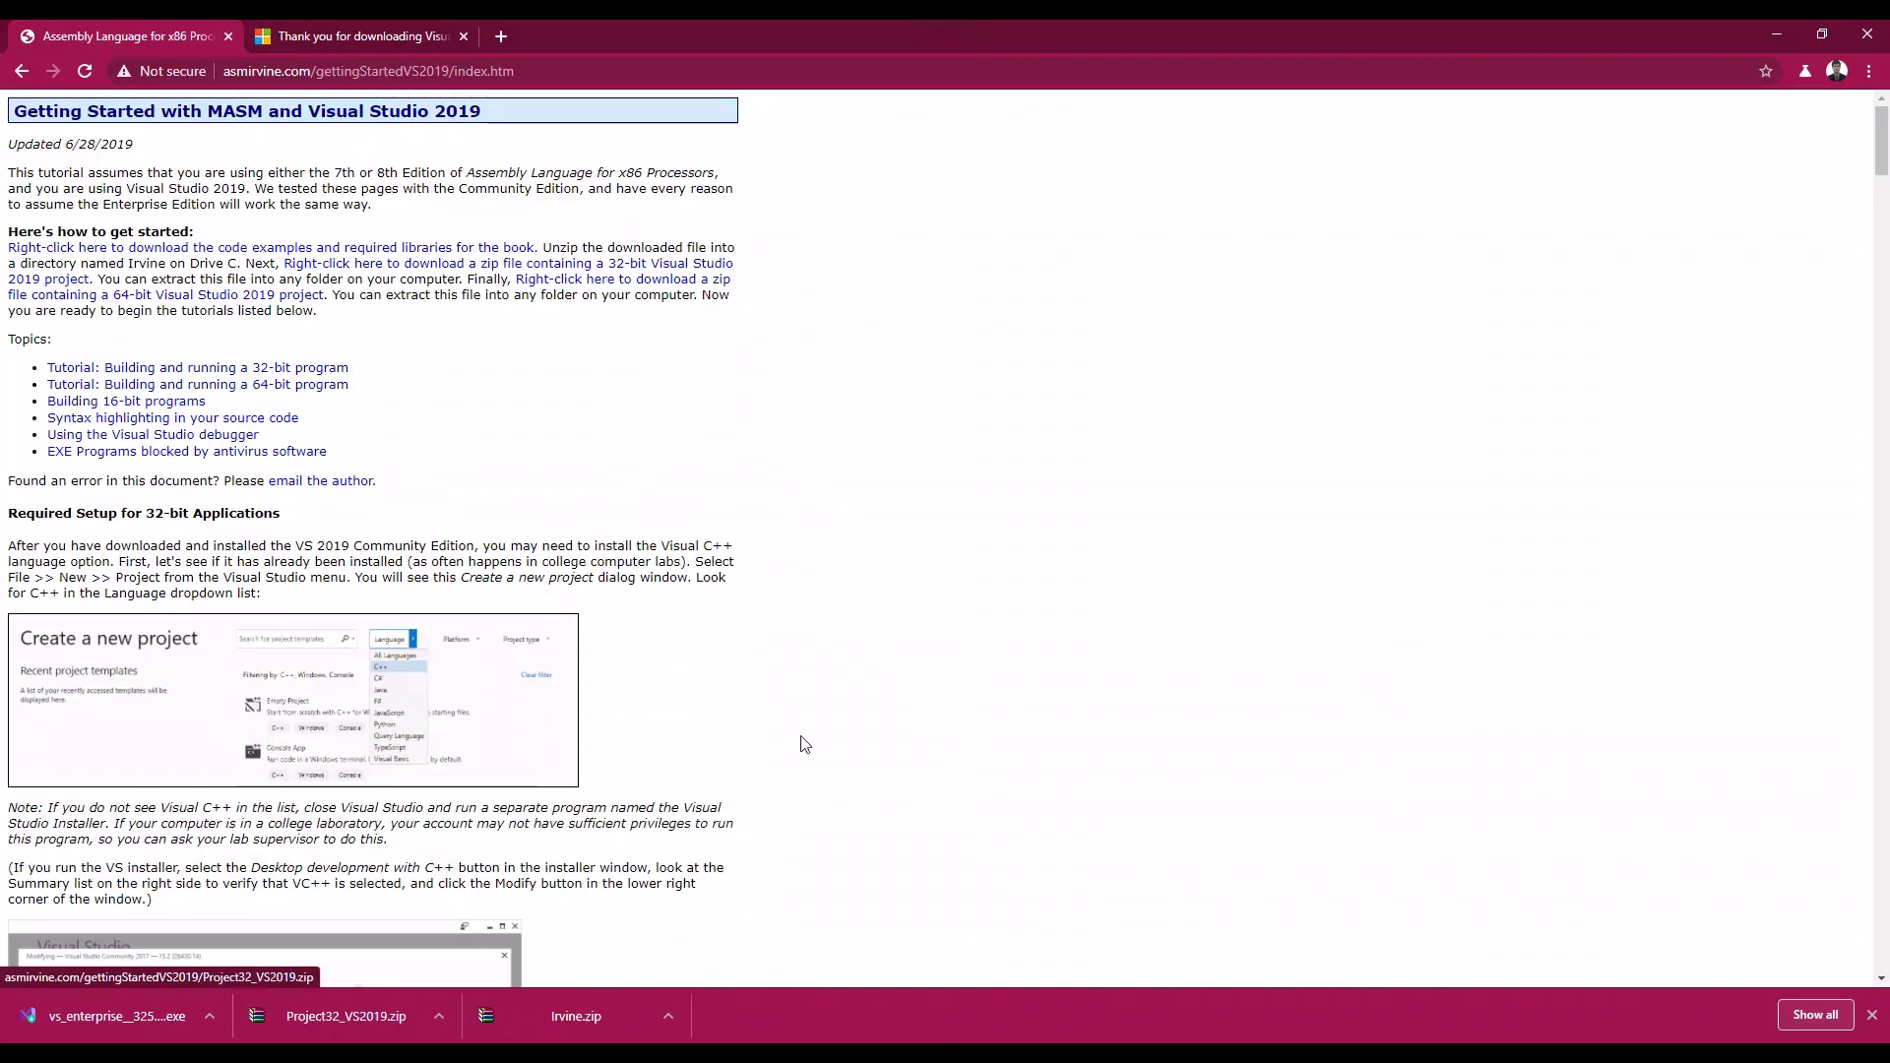
click(384, 35)
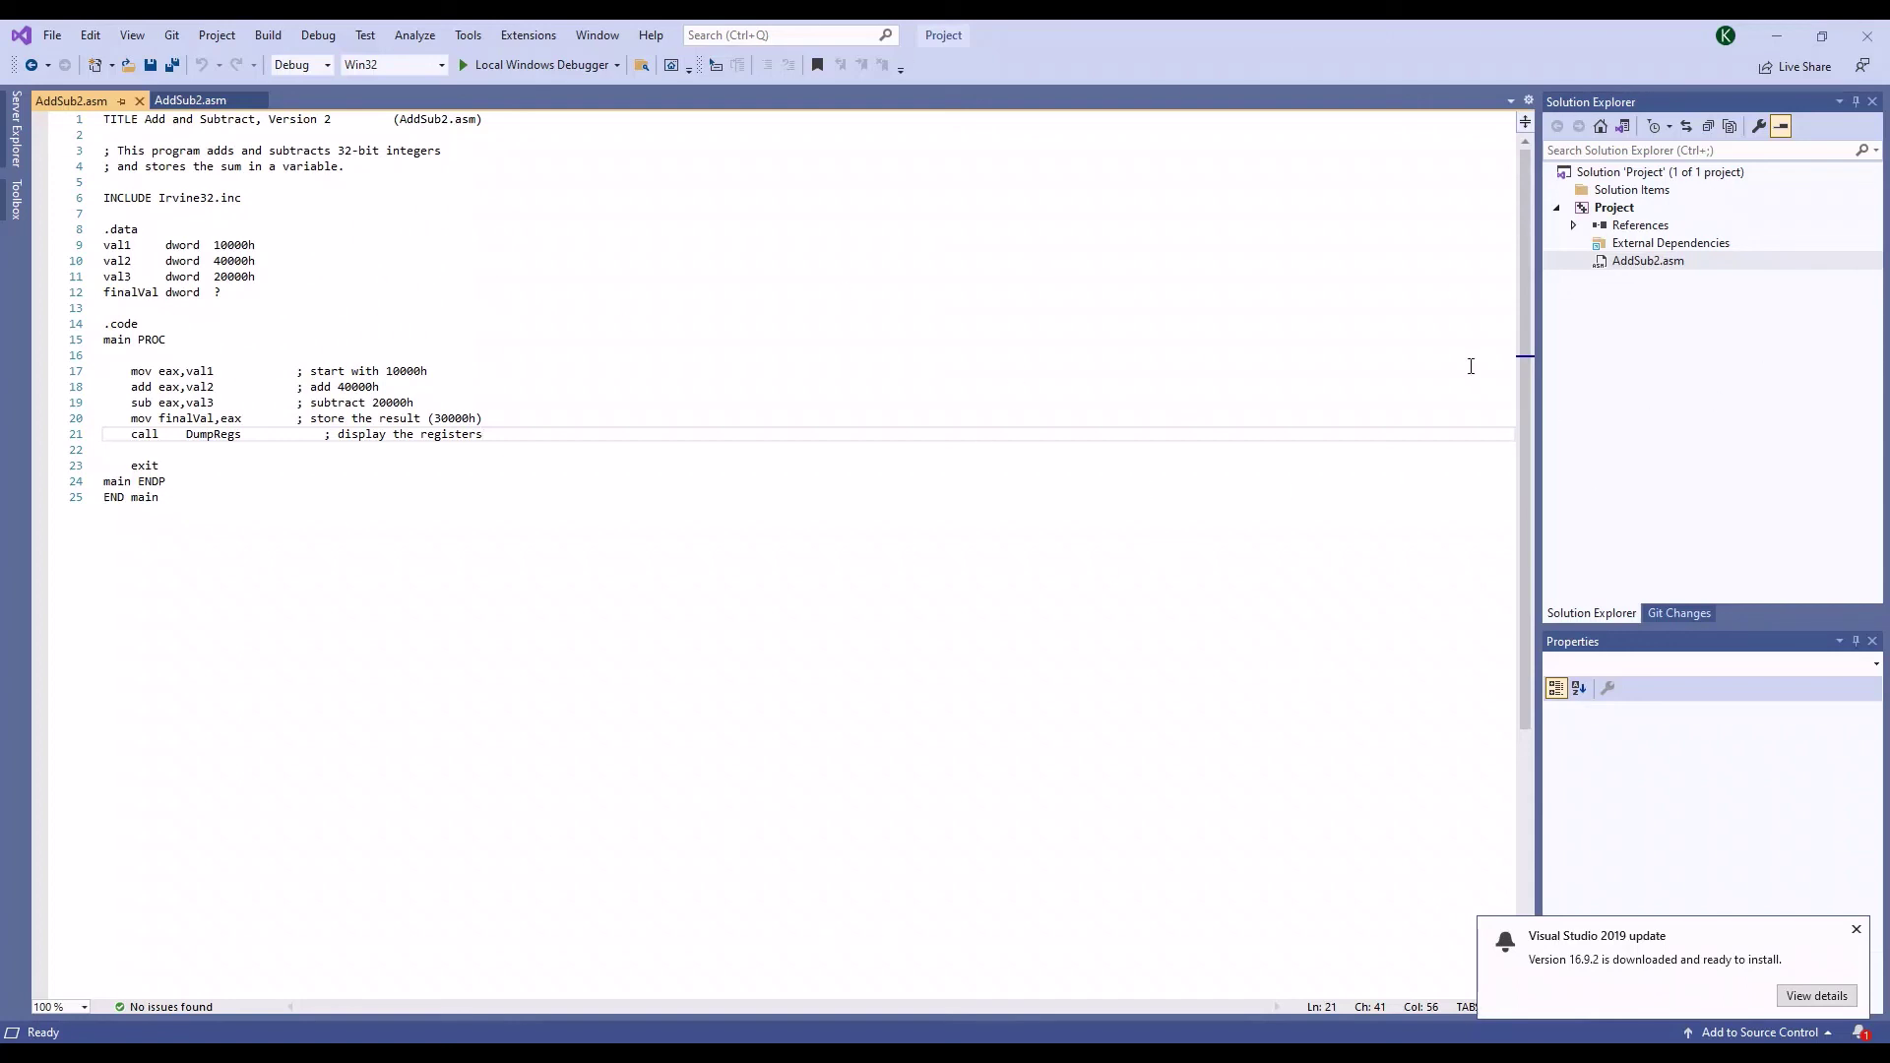
click(1620, 266)
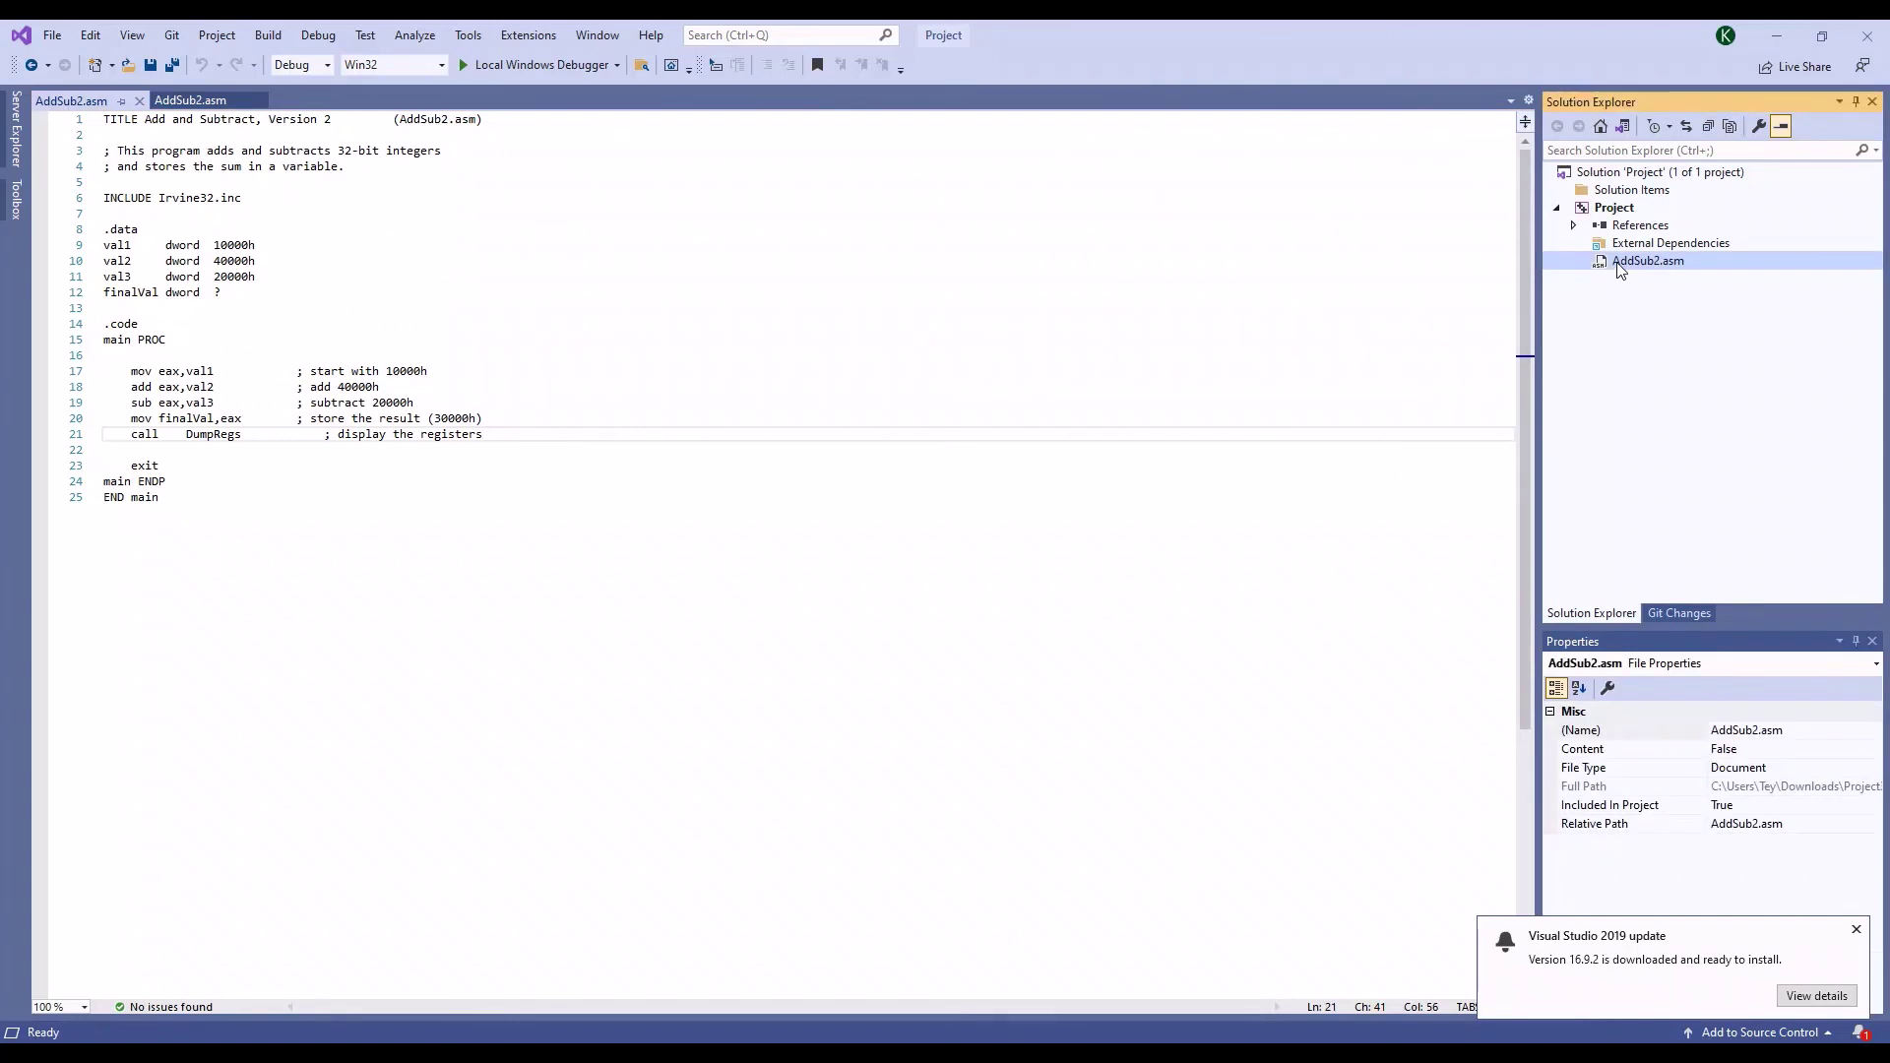